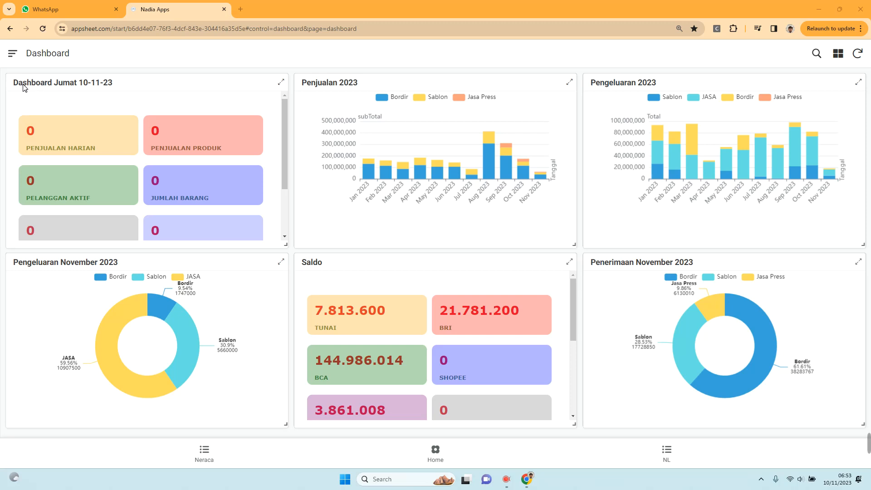
Step: Review all the daily summary cards in the Dashboard Jumat 10-11-23 section, from Penjualan Harian to Pembayaran Harian
scroll(98, 170, down, 2)
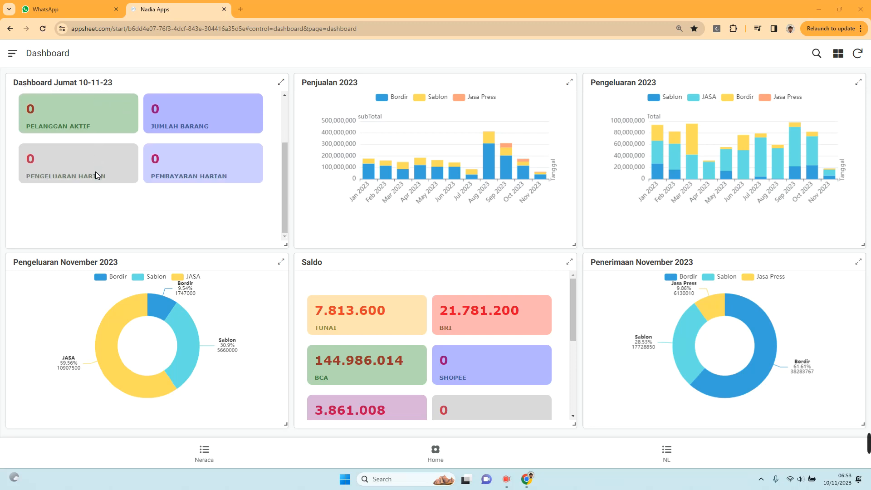
scroll(95, 172, up, 2)
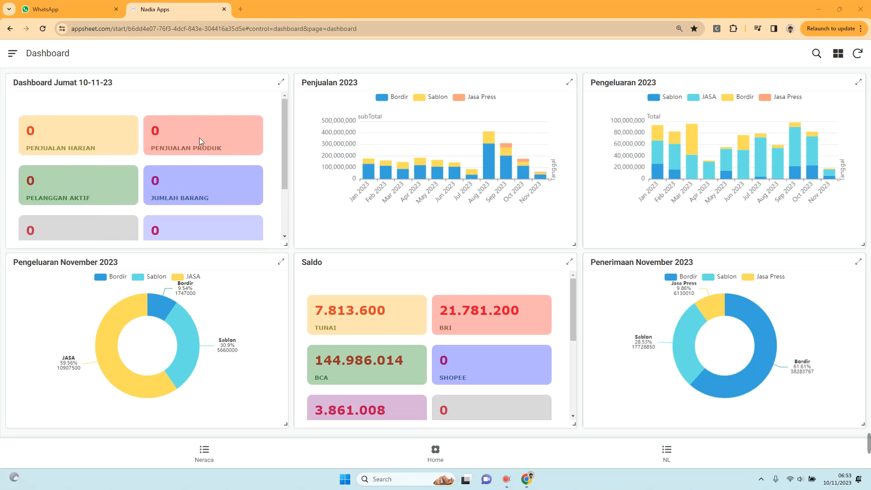
scroll(187, 137, down, 1)
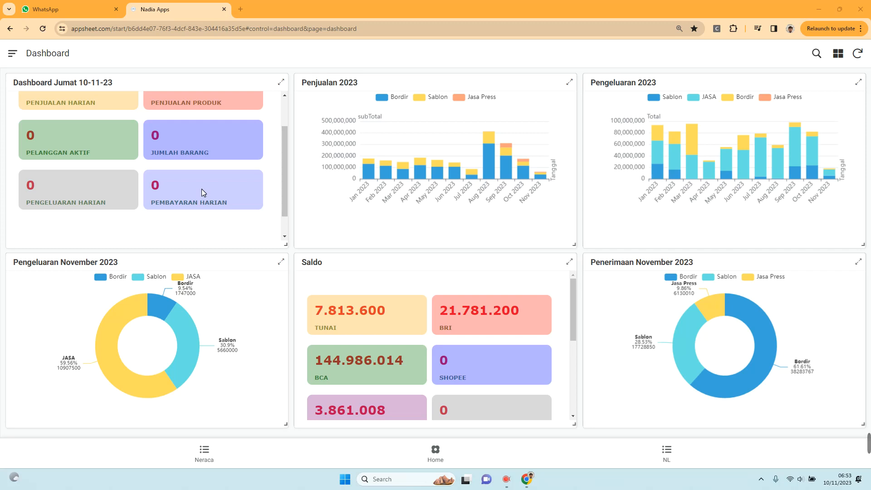
scroll(201, 189, down, 1)
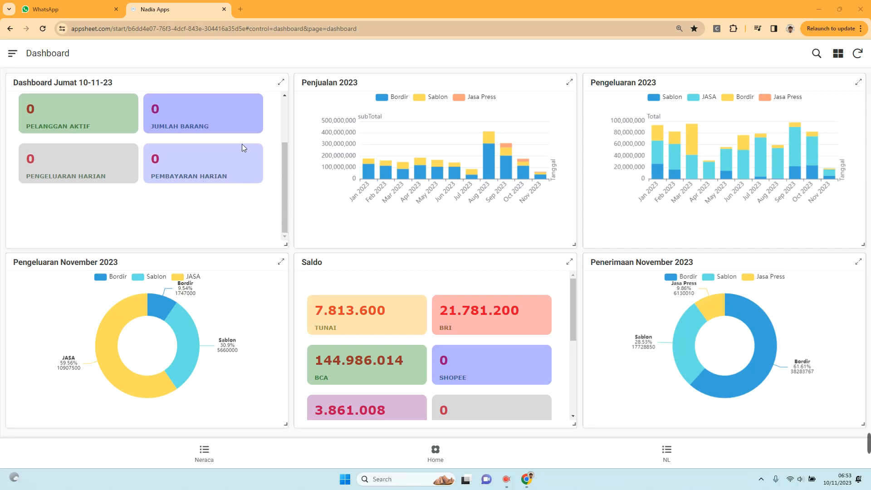
scroll(175, 127, up, 3)
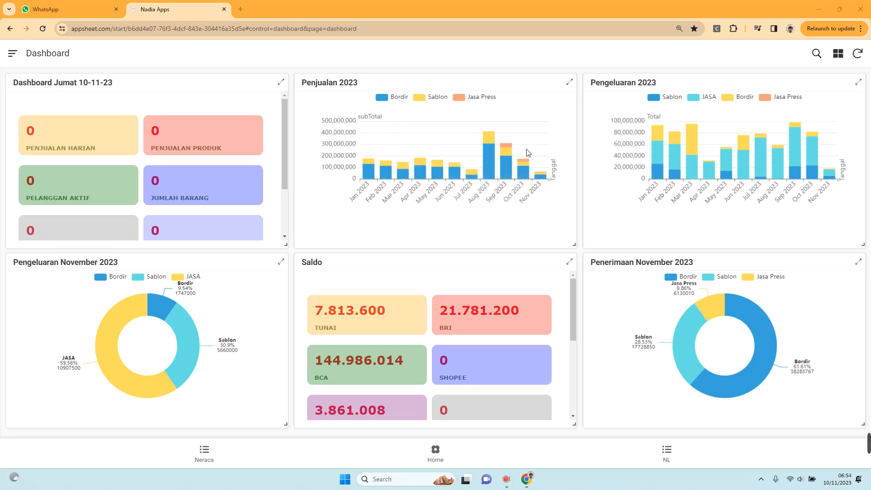
Step: View the Penjualan 2023 and Pengeluaran 2023 charts enlarged one after the other, returning to the dashboard after each
click(569, 82)
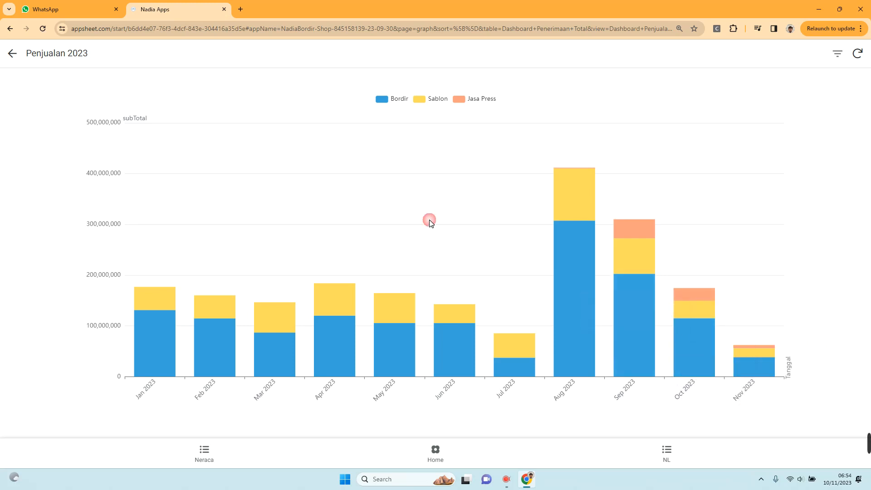
click(14, 54)
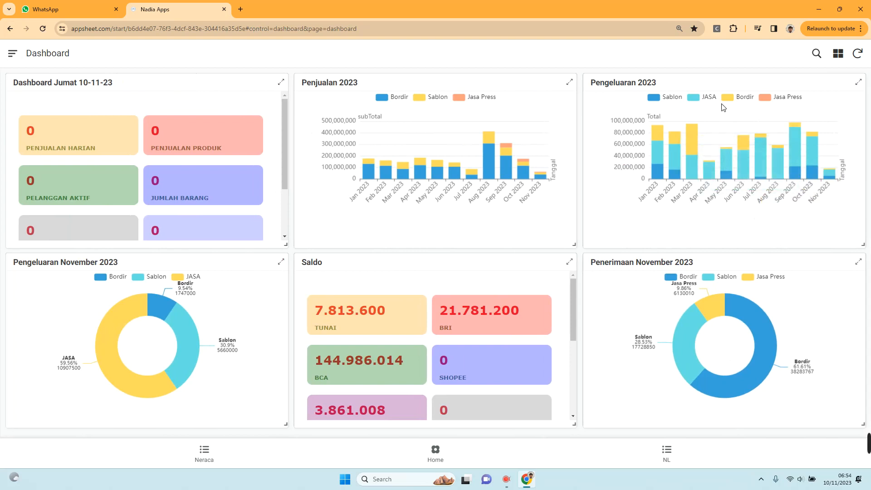
click(855, 84)
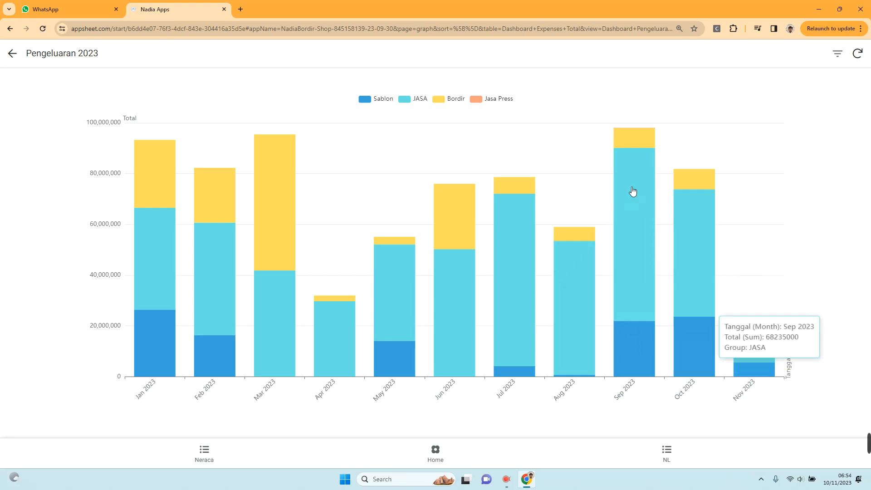
click(13, 54)
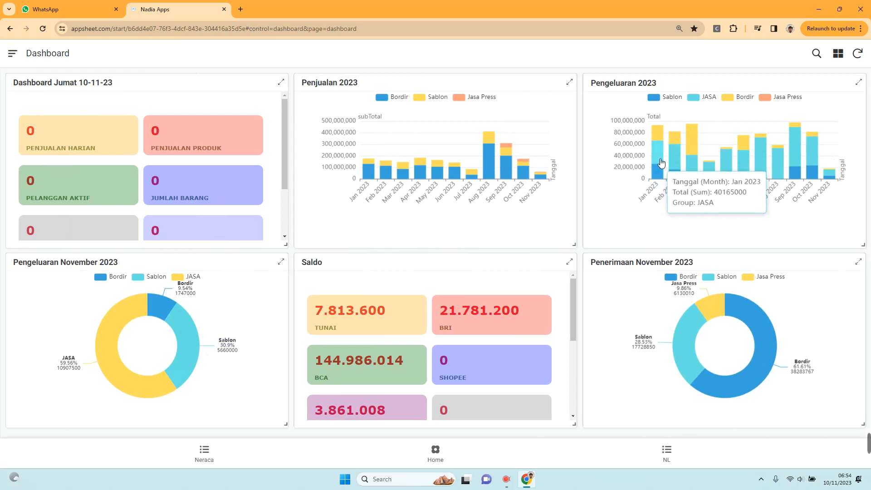
Step: Inspect the individual values in the Pengeluaran 2023, Pengeluaran November 2023 and Penerimaan November 2023 charts
mouse_move(835, 179)
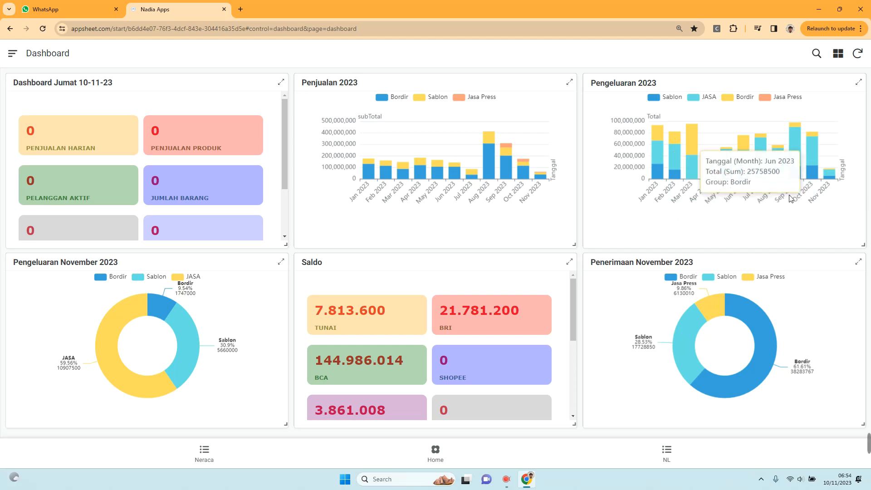
mouse_move(660, 144)
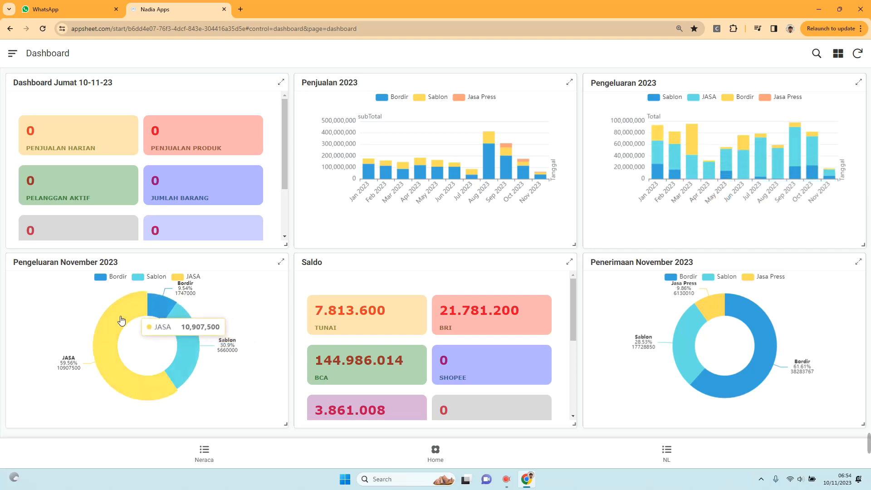
mouse_move(136, 314)
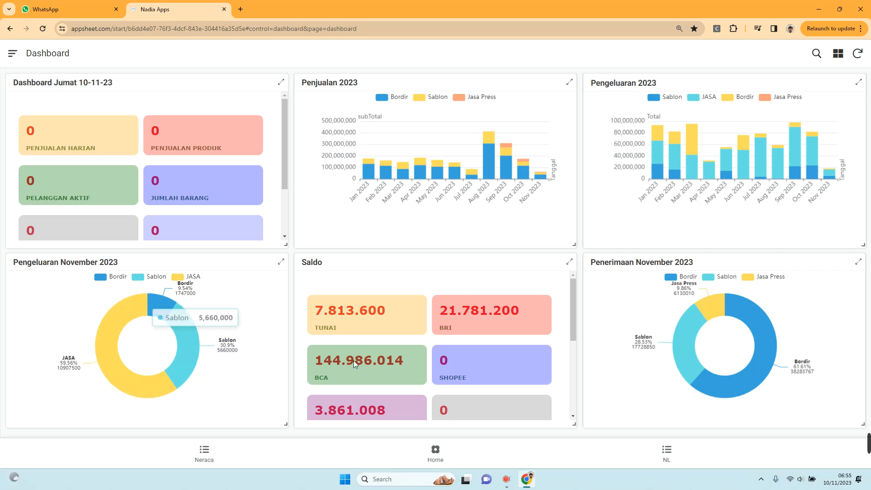
mouse_move(718, 311)
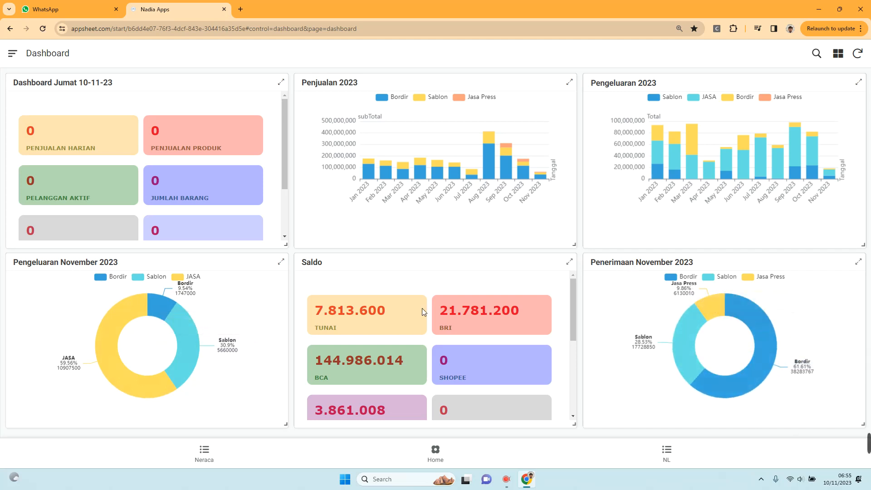
mouse_move(744, 337)
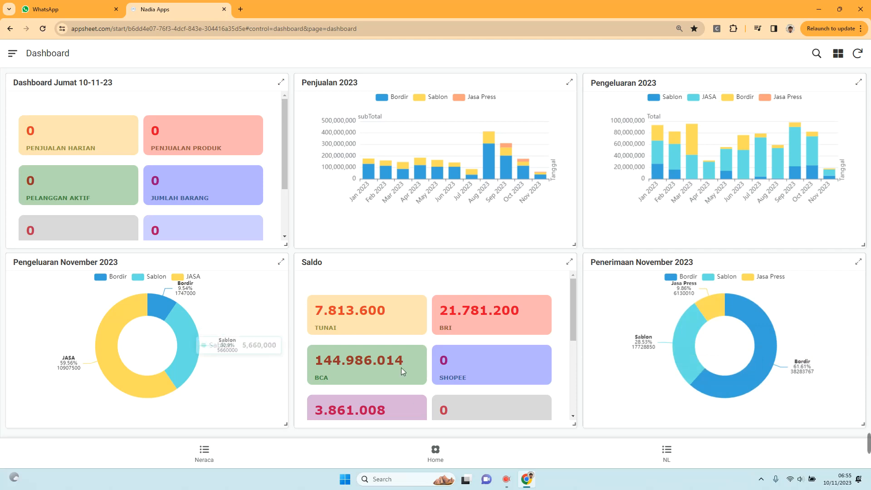
Step: Review the account balances in the Saldo section, from Tunai, BRI and BCA through QRIS Dana and Kas Nadia
scroll(306, 283, down, 2)
scroll(306, 283, up, 2)
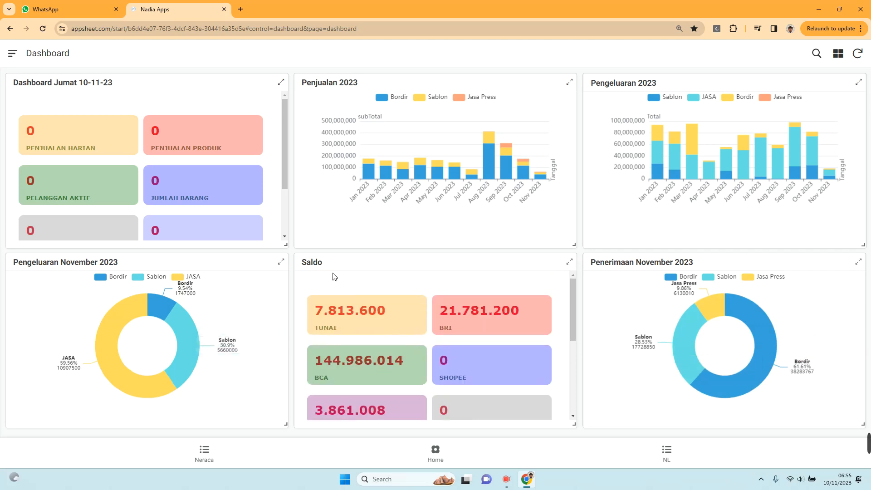
scroll(393, 294, down, 3)
scroll(463, 403, up, 3)
drag(574, 300, 575, 292)
drag(571, 320, 574, 333)
click(326, 340)
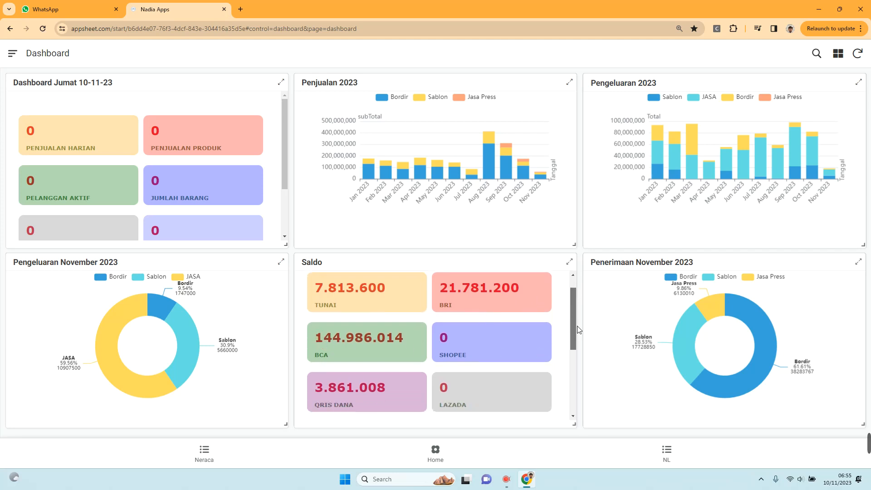
scroll(570, 325, down, 1)
click(456, 331)
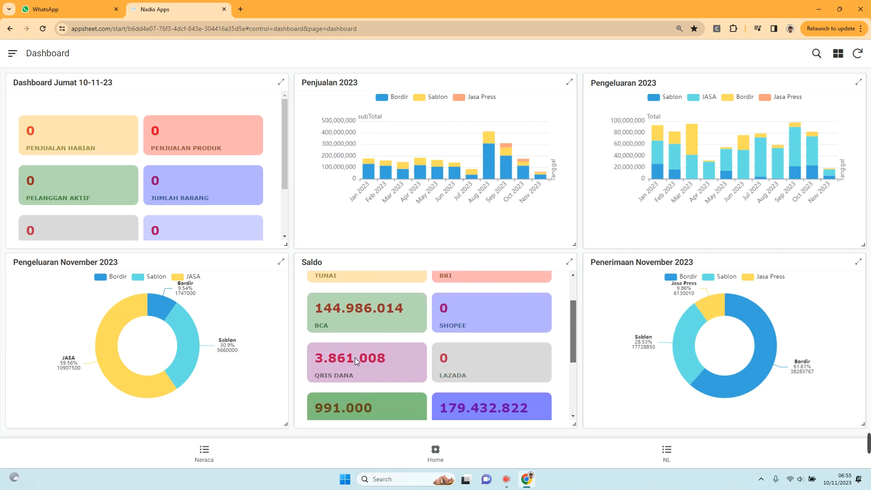
scroll(493, 376, down, 1)
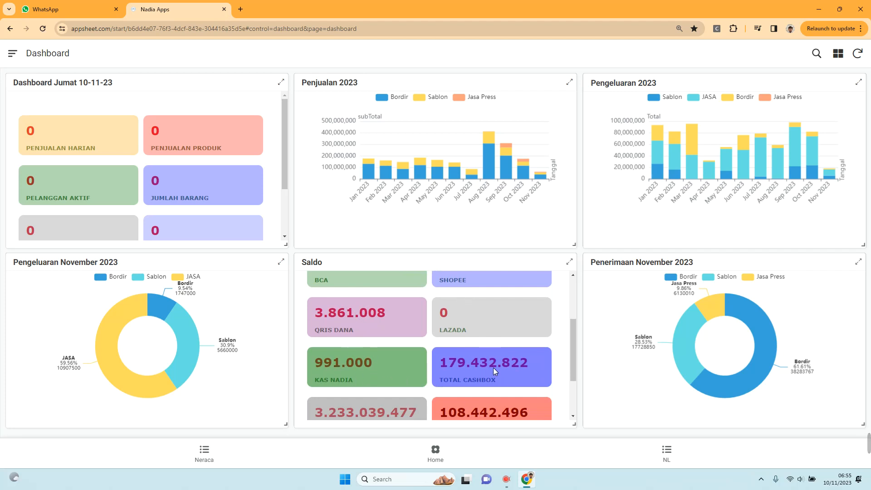
scroll(493, 367, up, 2)
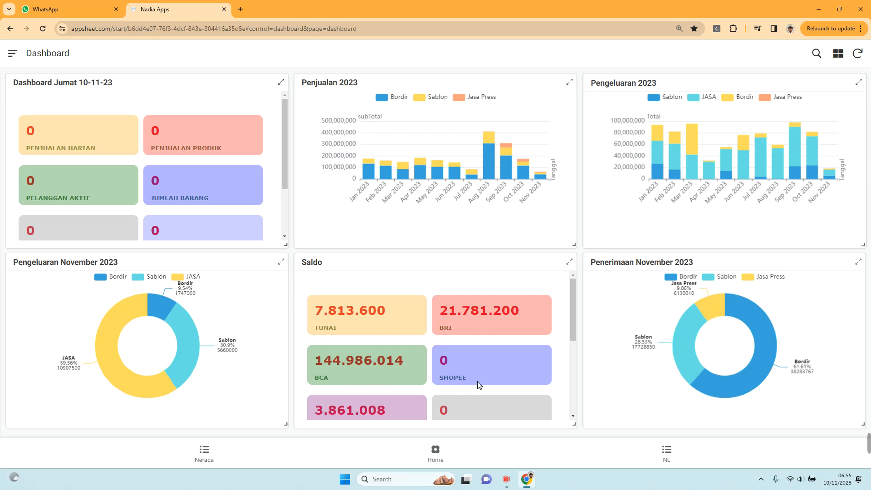
Step: Examine the Total Cashbox, Penerimaan Jasa and Piutang Jasa cards in the Saldo section and return to its first cards
scroll(480, 385, down, 1)
scroll(410, 376, down, 1)
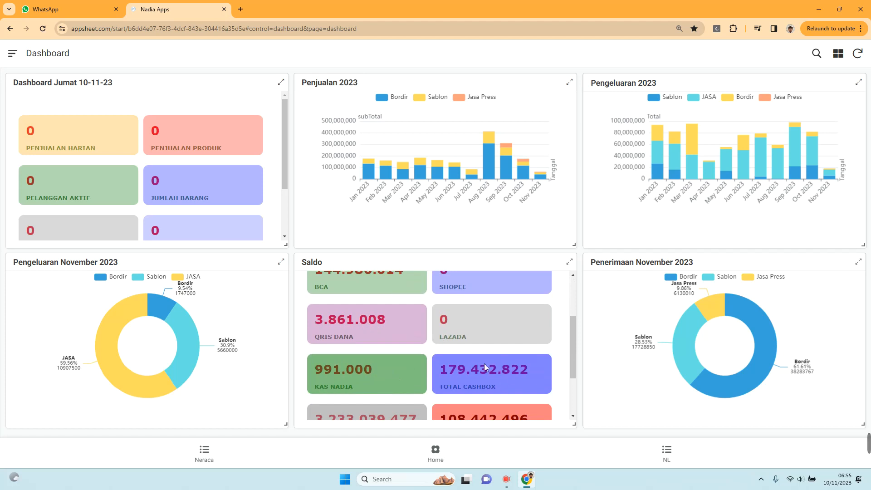
scroll(483, 366, up, 2)
scroll(408, 305, down, 2)
scroll(467, 376, down, 1)
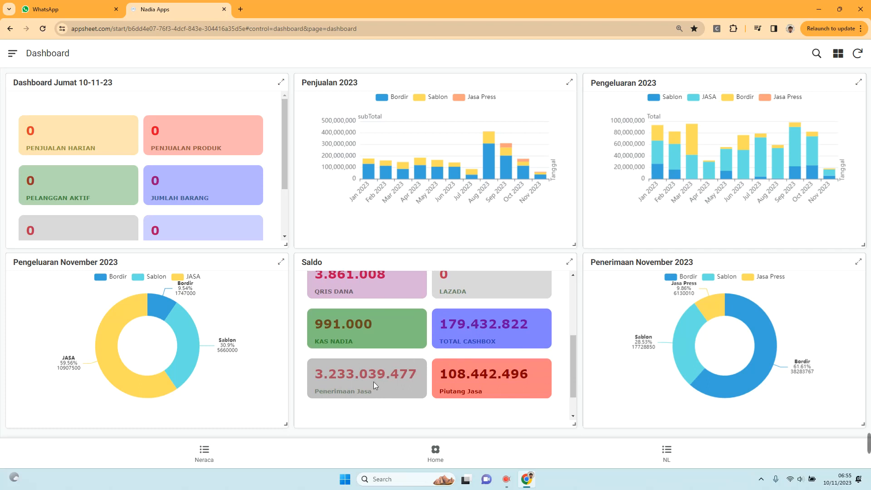
scroll(381, 363, down, 1)
scroll(454, 394, up, 1)
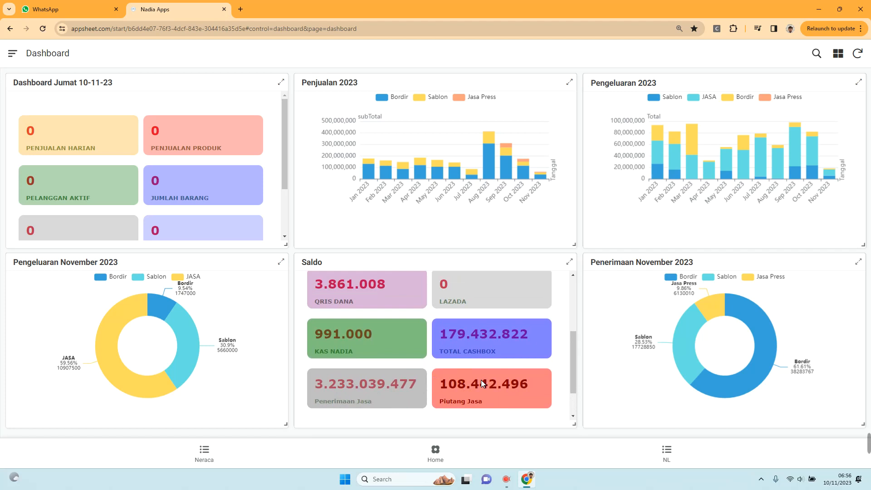
scroll(481, 380, up, 1)
scroll(462, 399, down, 2)
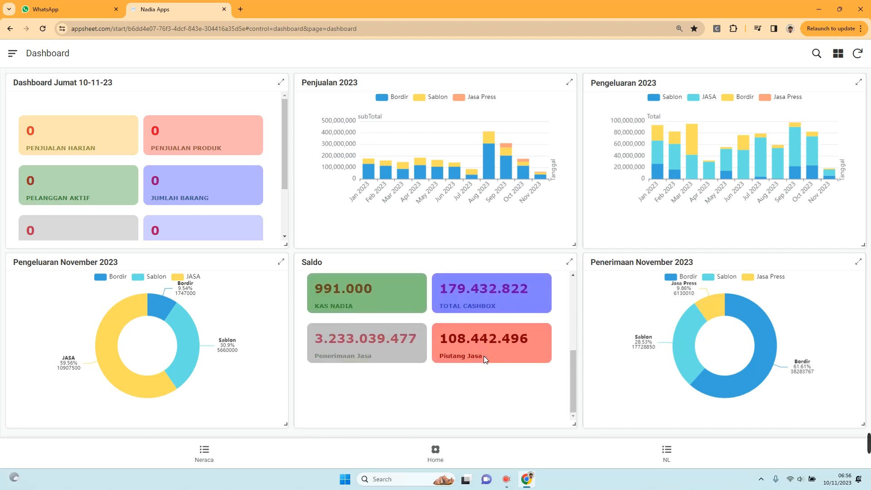
scroll(484, 356, up, 2)
scroll(475, 352, up, 2)
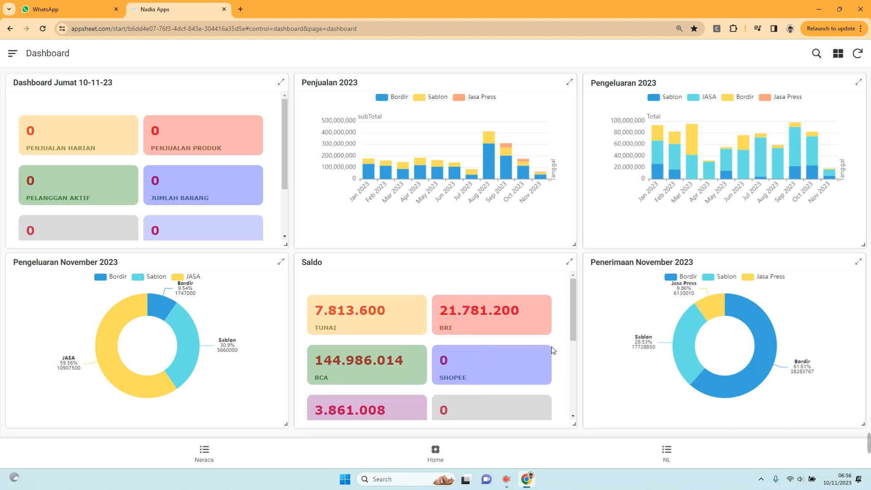
Step: Open the Order page from the Home menu, look through the customer order cards and return to Home
click(447, 455)
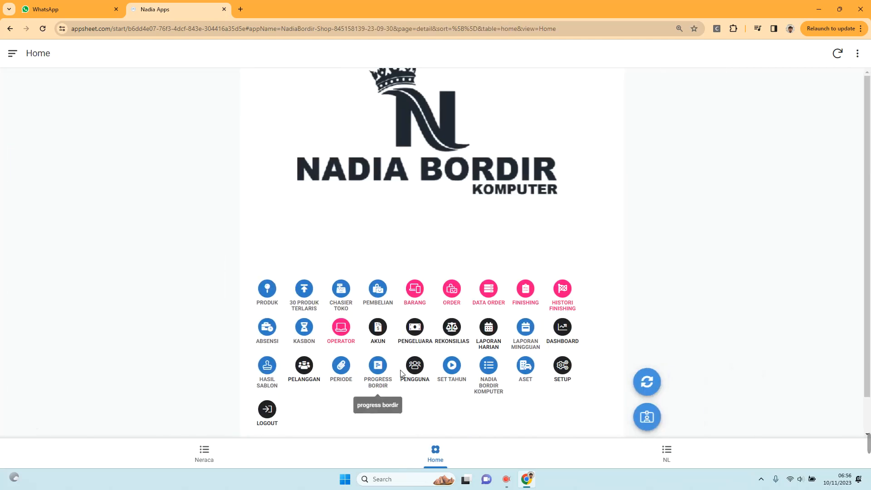
scroll(424, 319, down, 1)
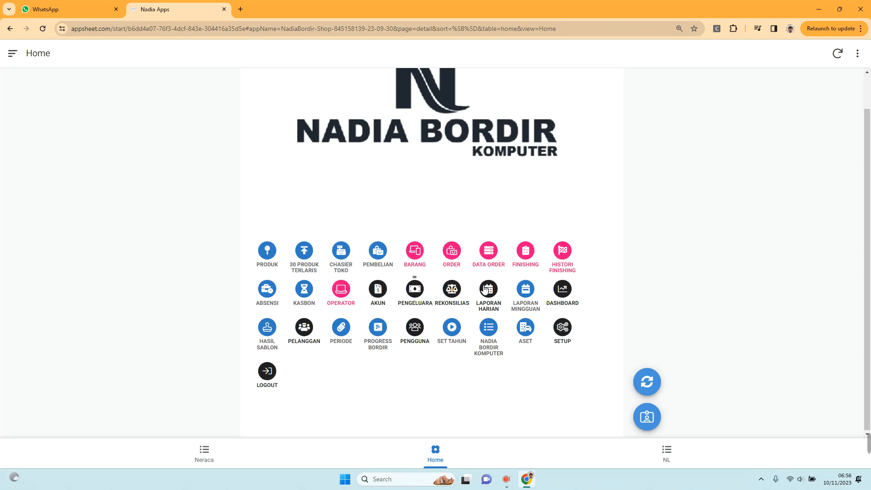
click(452, 250)
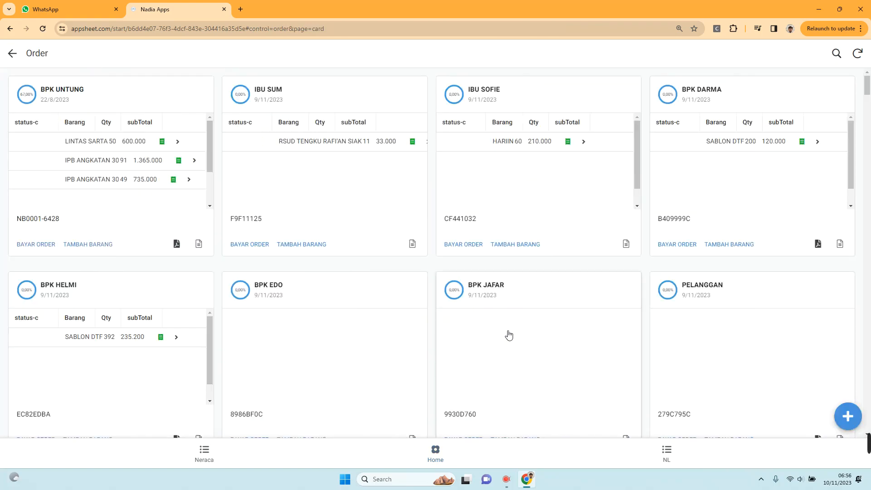
scroll(274, 293, down, 5)
scroll(337, 361, down, 9)
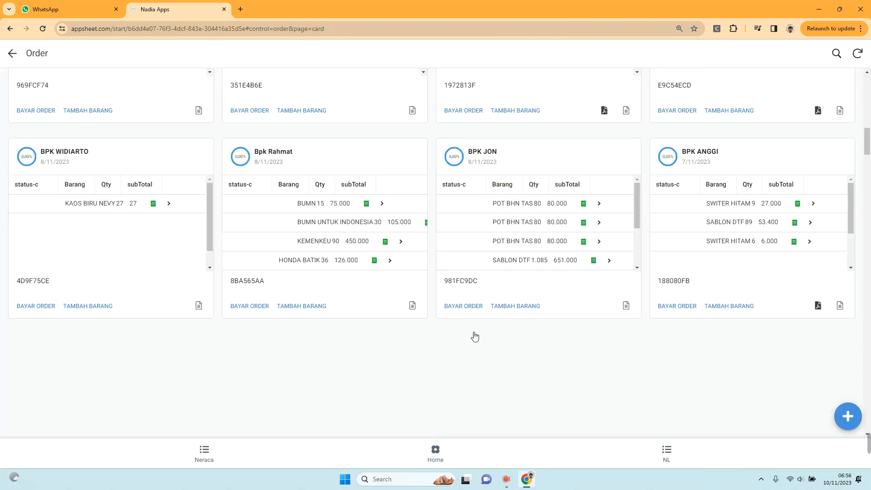
scroll(474, 336, up, 9)
click(13, 55)
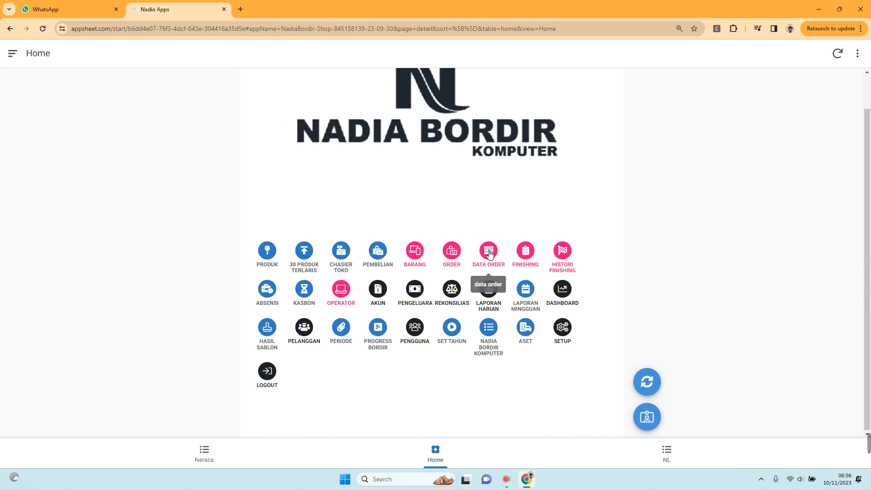
Step: Open Data Order, browse the customer list, view one customer's invoices and return to the list
click(488, 251)
scroll(94, 266, down, 10)
scroll(86, 254, up, 10)
scroll(31, 216, down, 8)
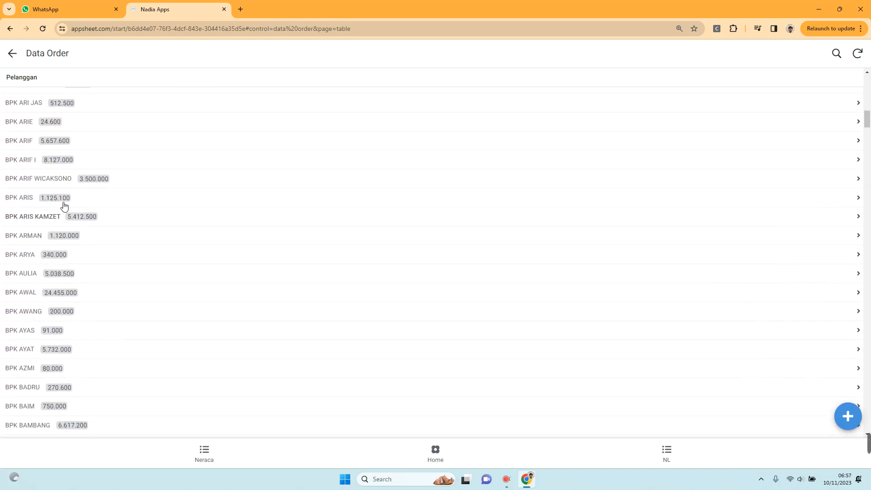
scroll(63, 213, up, 5)
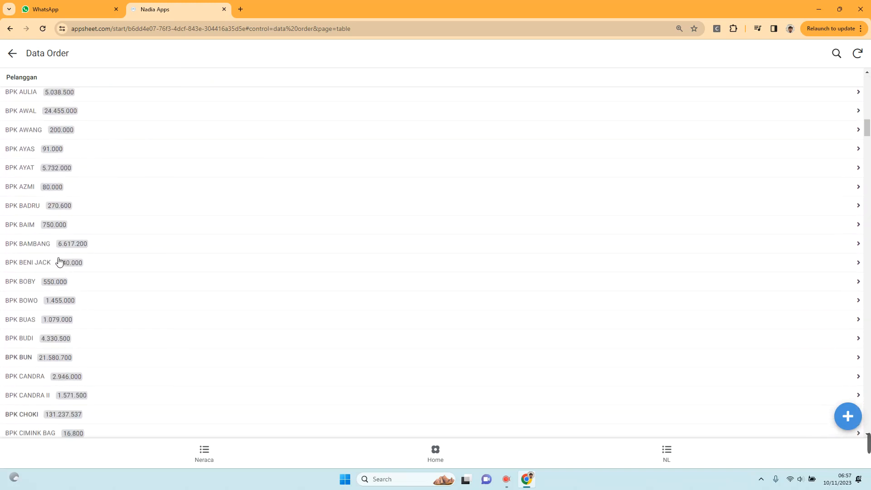
click(115, 249)
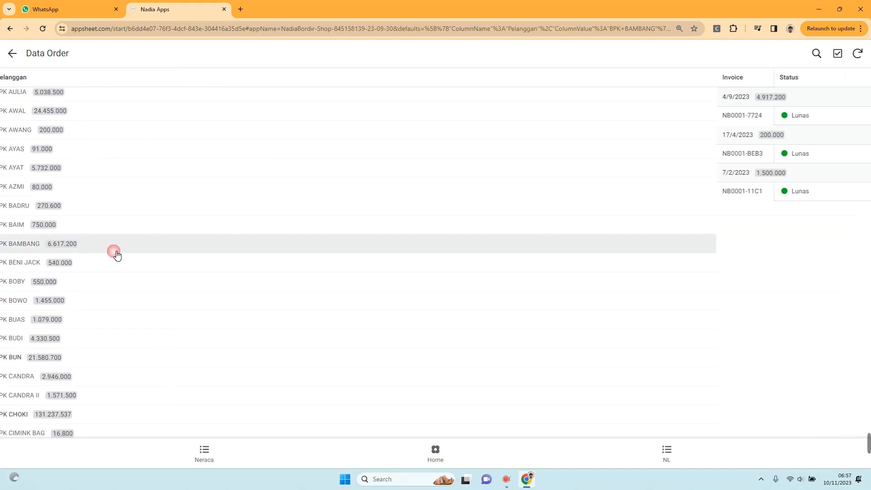
click(15, 60)
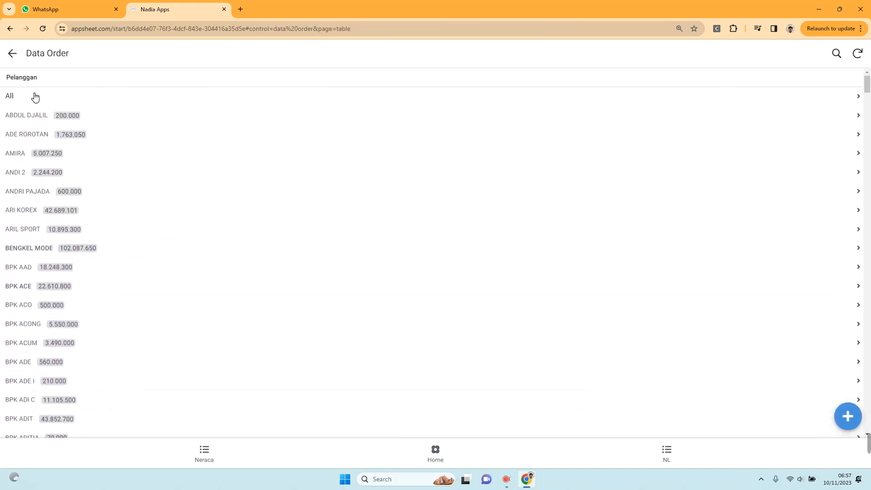
Step: Open the All group in Data Order and look through every invoice with its payment status and total
click(35, 98)
scroll(176, 167, down, 10)
scroll(128, 257, down, 20)
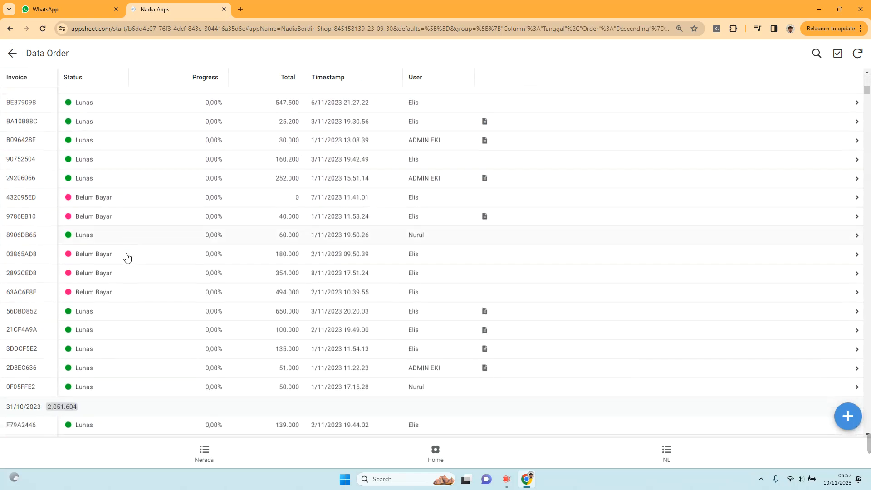
scroll(128, 257, down, 5)
scroll(109, 267, up, 20)
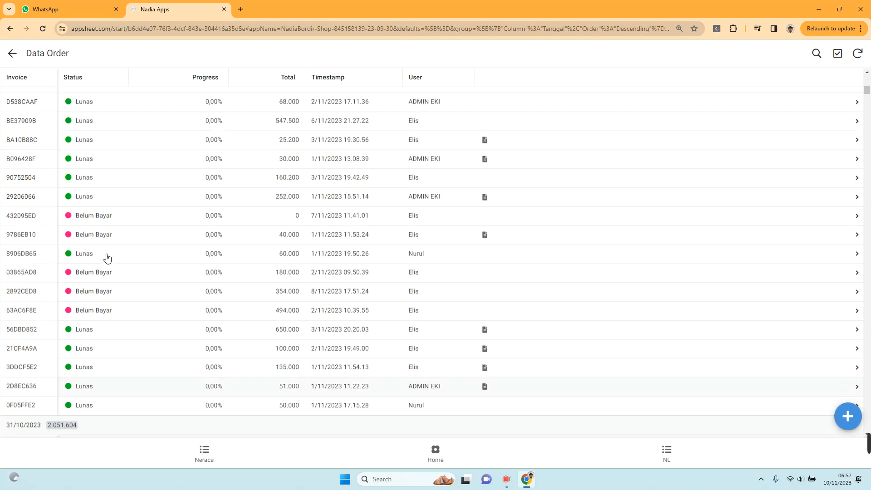
Step: Sort all invoices in Data Order by Status, look through the sorted list and return to Home
scroll(107, 229, up, 8)
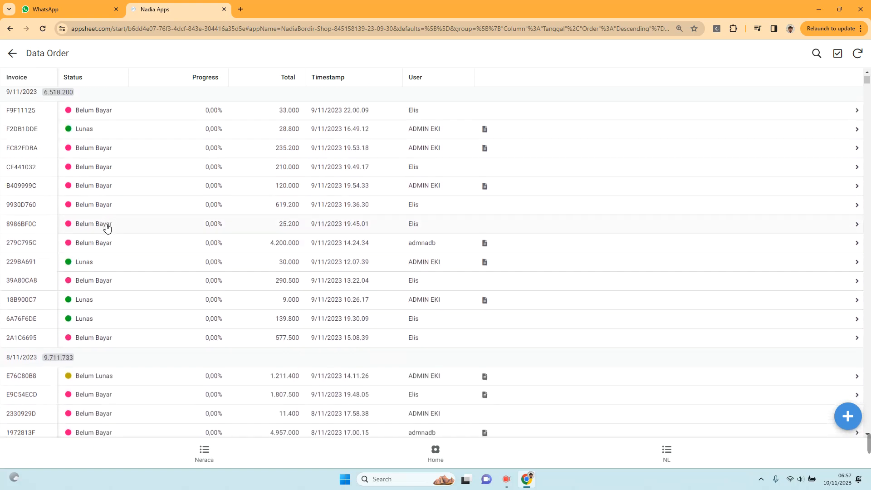
click(82, 78)
scroll(96, 160, down, 20)
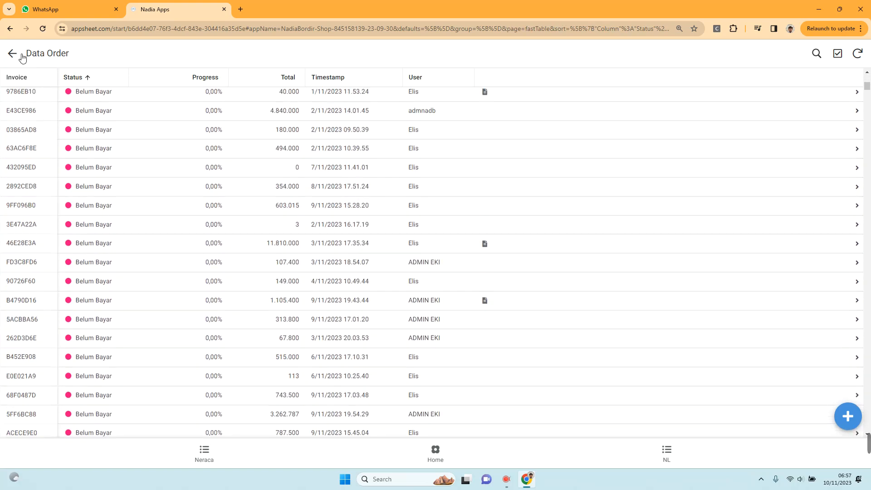
click(18, 54)
click(16, 53)
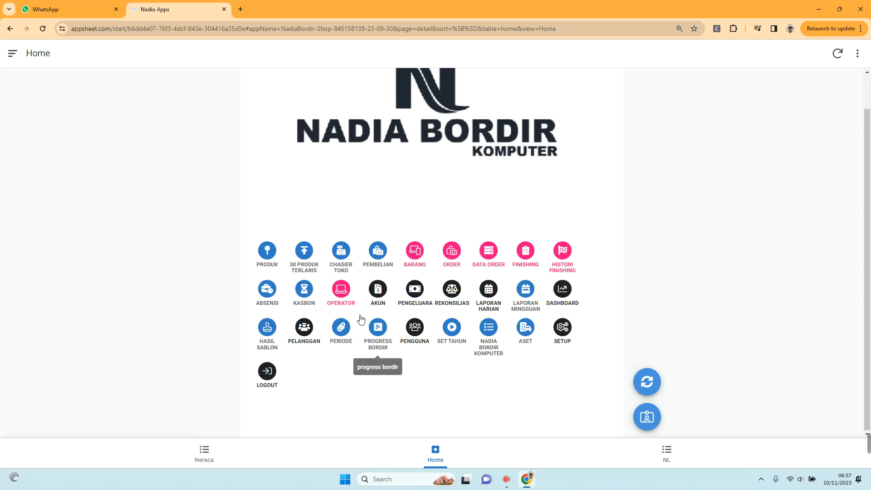
Step: Open the Absensi page and look across the employee attendance table to its pay totals and Metode columns
click(266, 293)
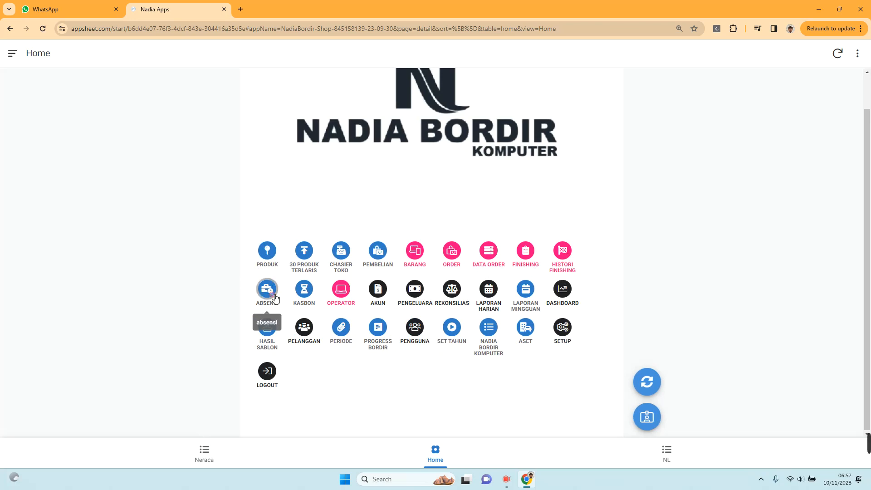
scroll(429, 385, up, 3)
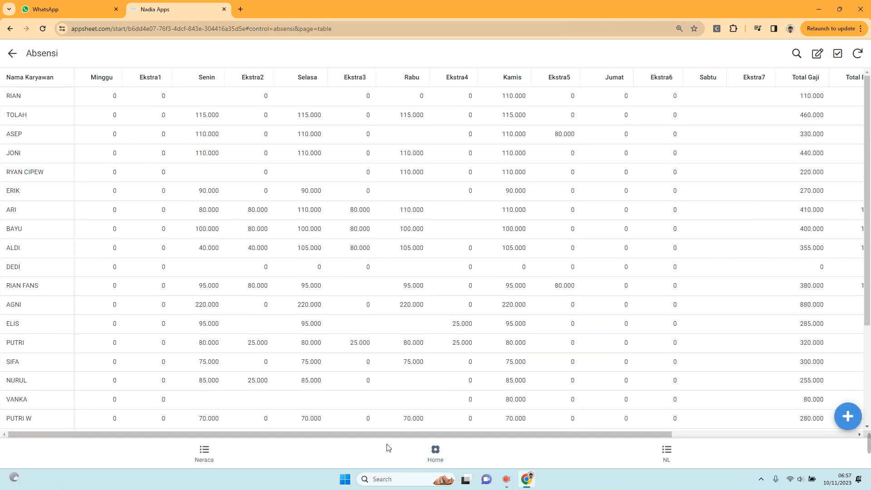
drag(389, 434, 622, 436)
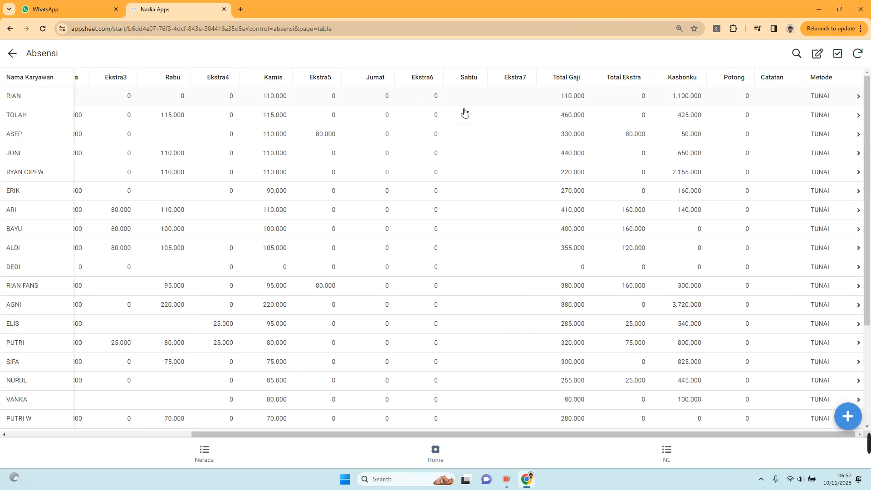
Step: View the Jumat pay options for the first employee in quick edit, cancel the edit and return to Home
click(823, 59)
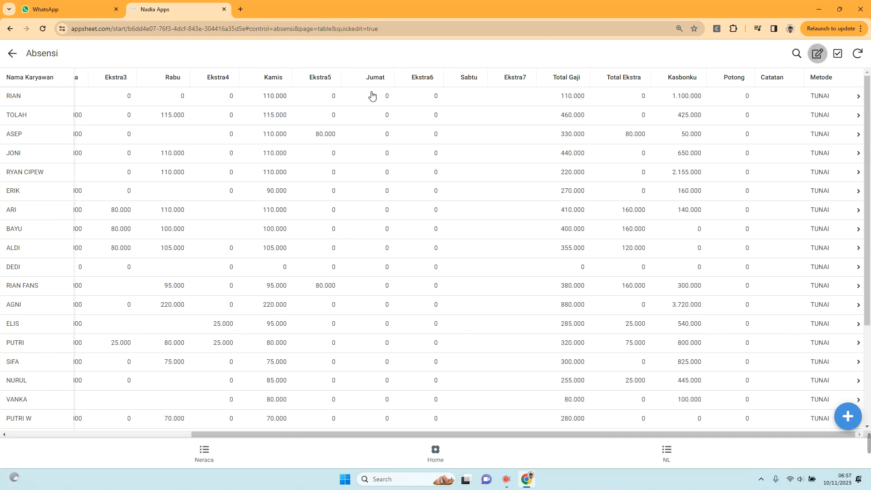
click(394, 93)
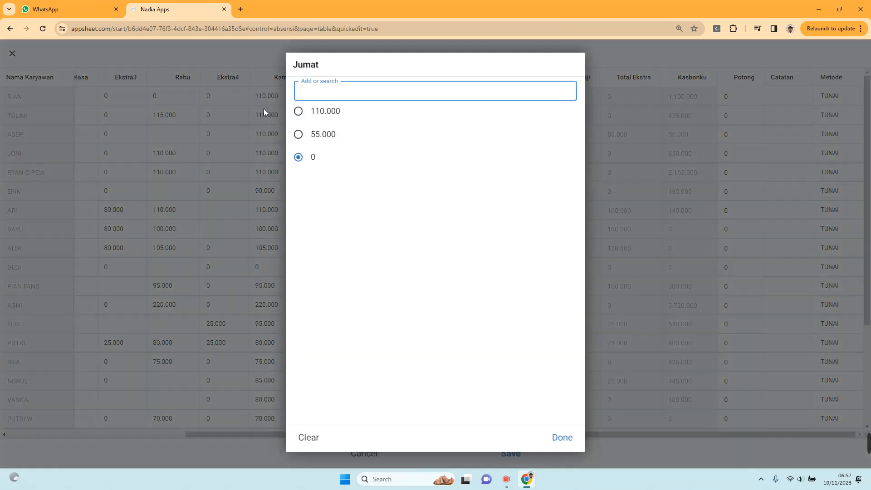
click(6, 55)
click(364, 453)
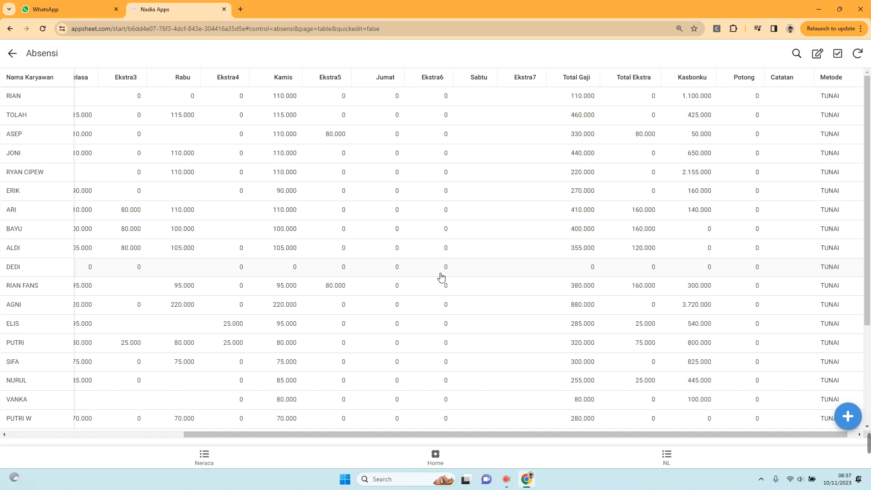
click(12, 53)
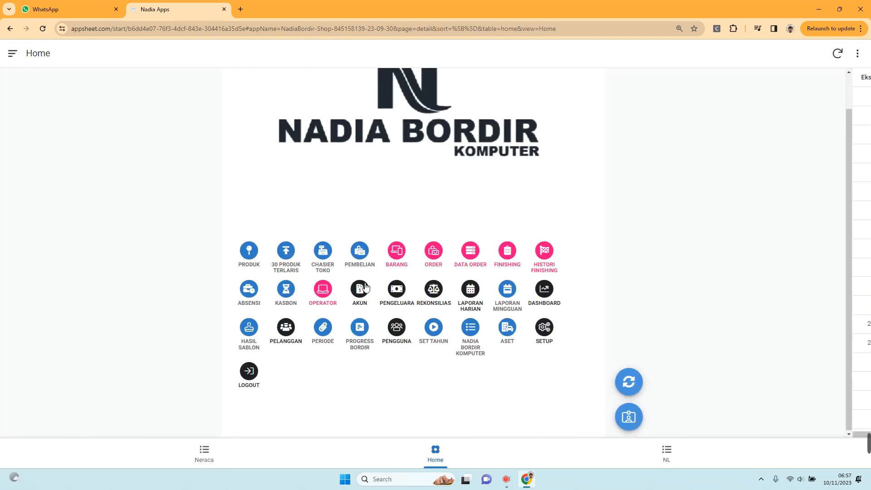
Step: Open the Kasbon page, look through the employee cash advances and return to Home
click(303, 290)
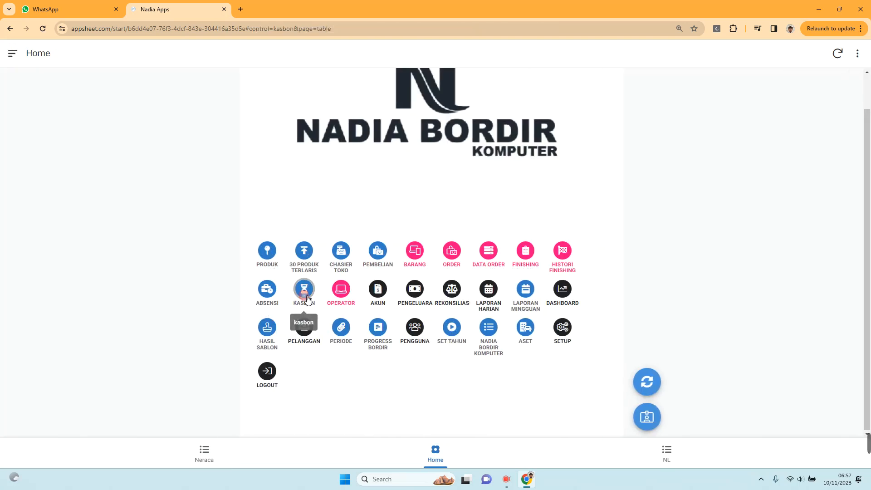
scroll(295, 263, down, 5)
scroll(223, 262, down, 5)
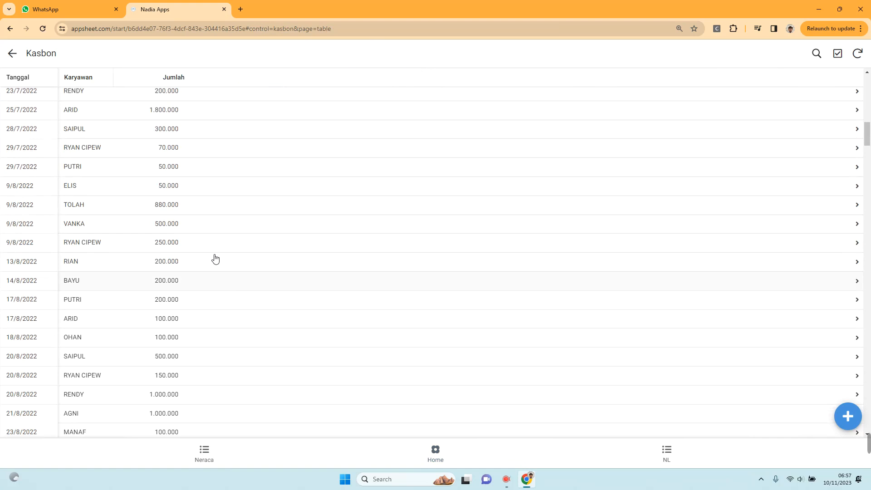
click(13, 53)
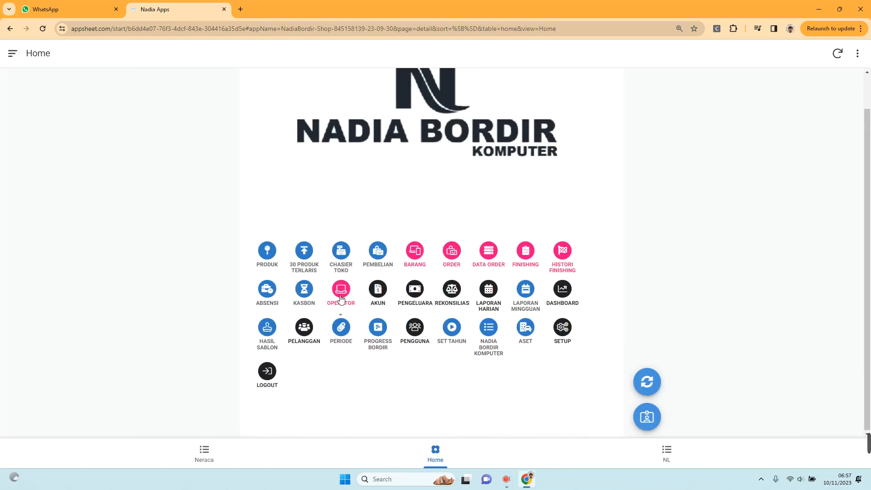
Step: Open the Per Operator list from the Operator submenu and show the records of all operators
click(341, 294)
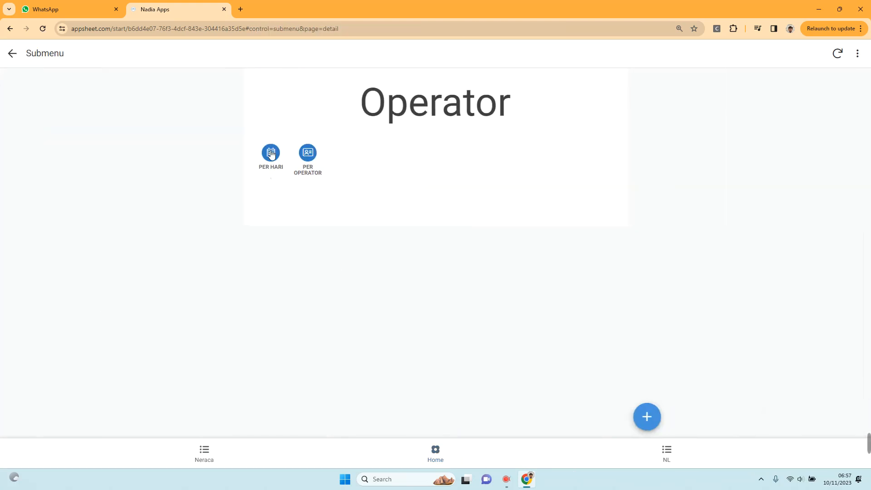
click(304, 156)
click(76, 97)
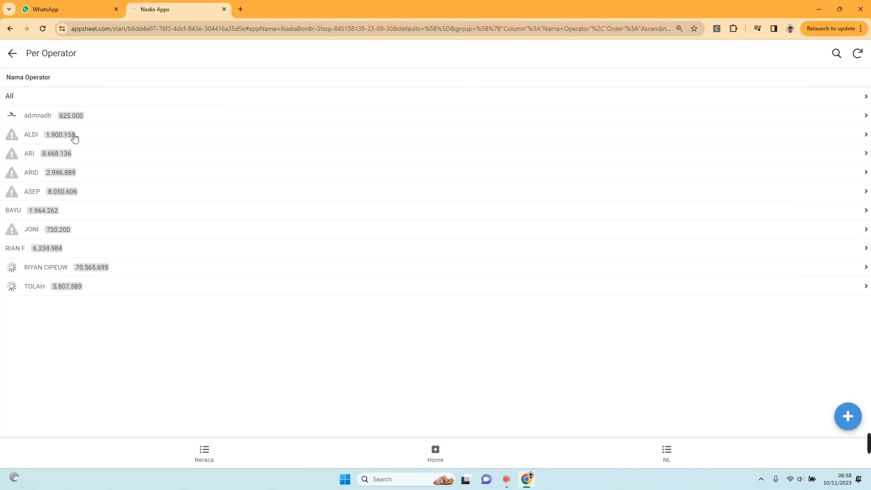
click(59, 97)
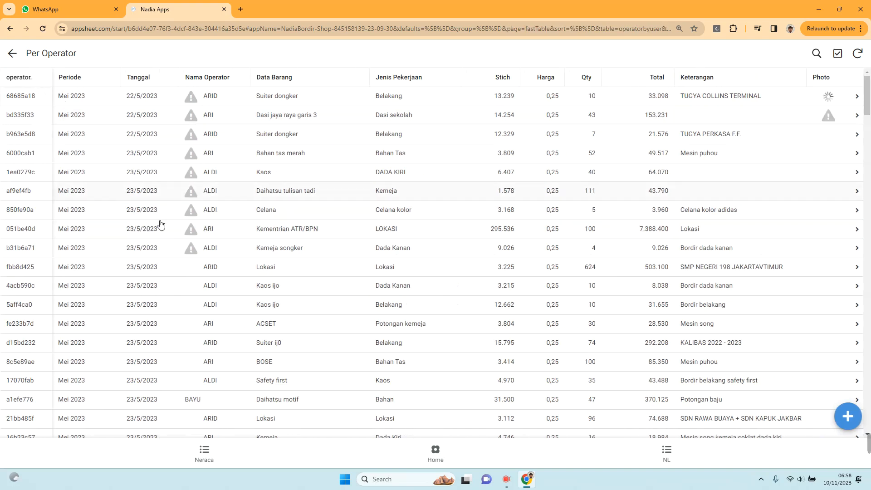
Step: Look through the operator work records with their stitch counts, quantities and totals, and return to Home
scroll(160, 224, down, 4)
scroll(296, 326, down, 2)
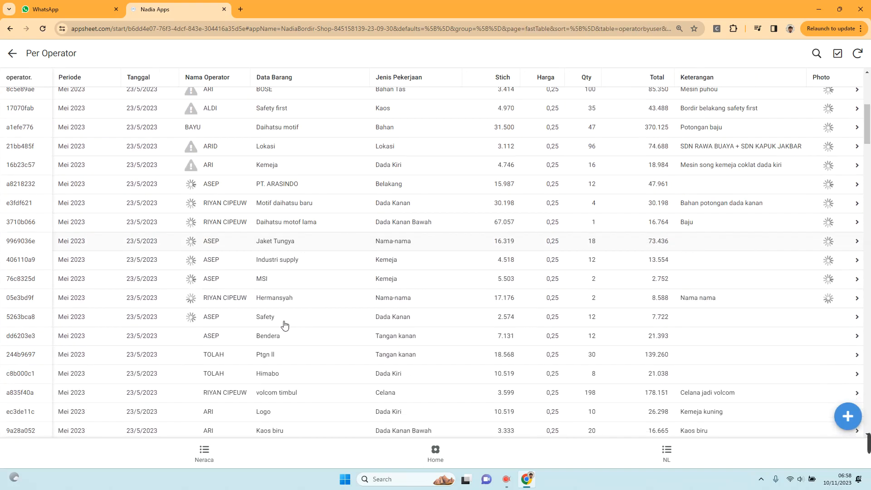
scroll(296, 326, down, 2)
scroll(272, 301, down, 2)
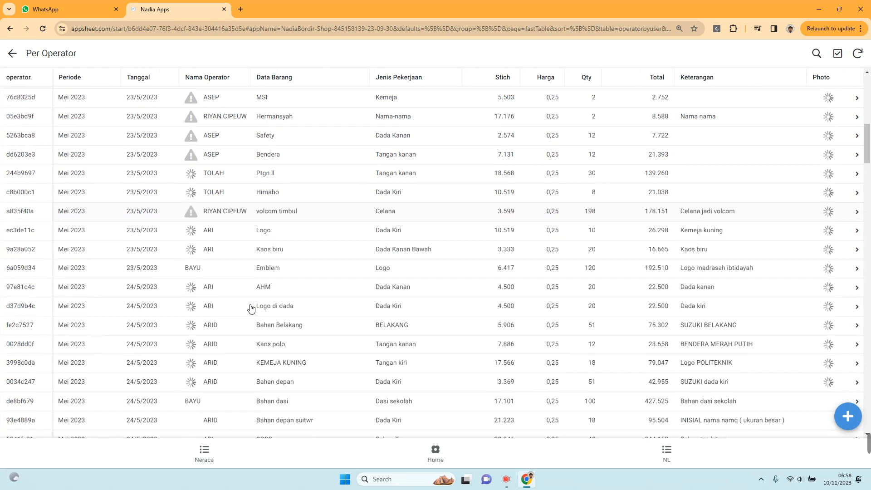
scroll(251, 307, down, 5)
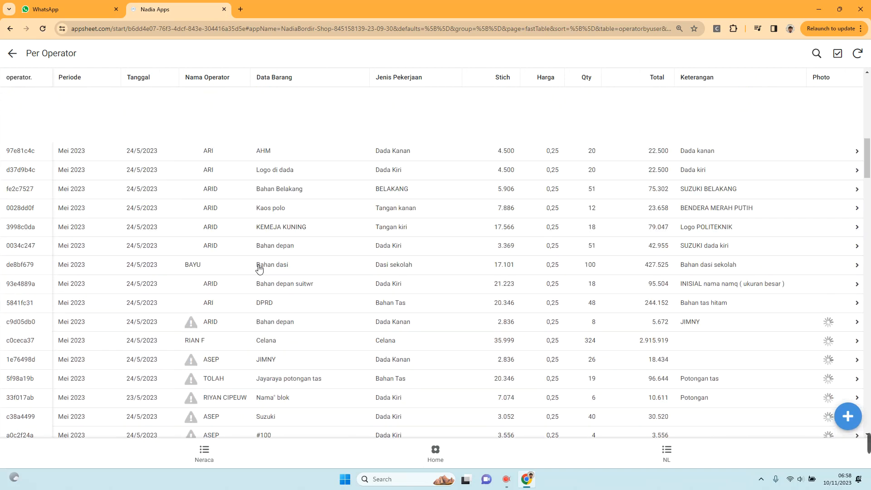
click(14, 55)
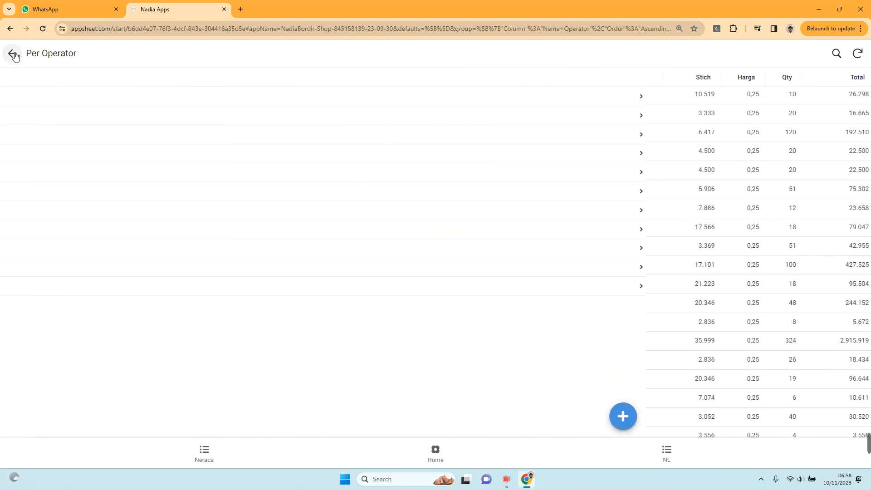
click(13, 54)
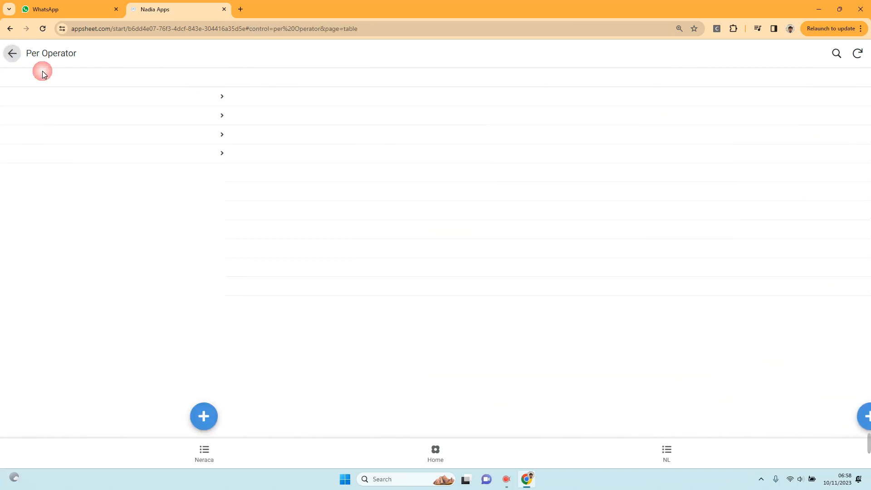
click(12, 54)
click(11, 54)
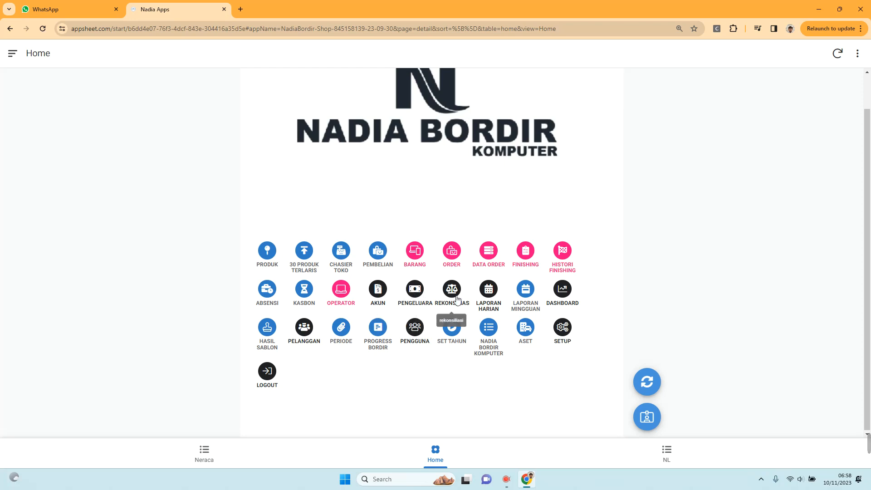
Step: Open the Rekonsiliasi page and look through the account adjustments down to the latest entry
click(447, 282)
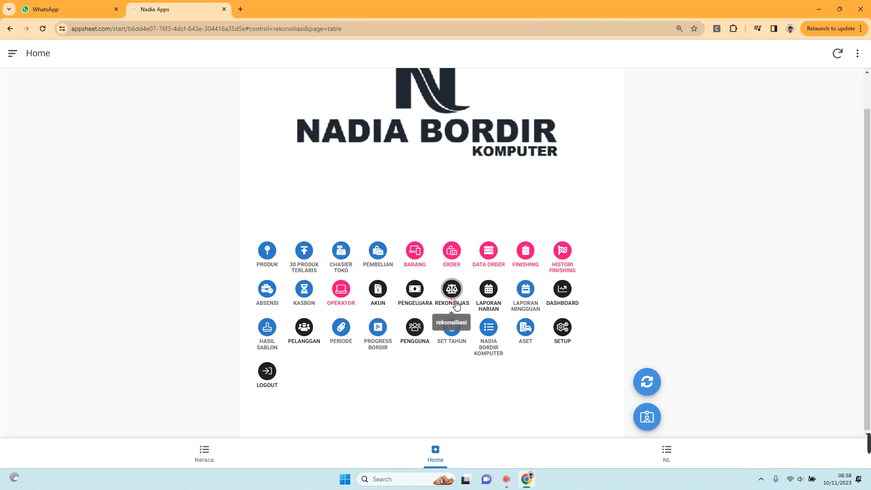
scroll(262, 284, down, 5)
scroll(262, 285, down, 3)
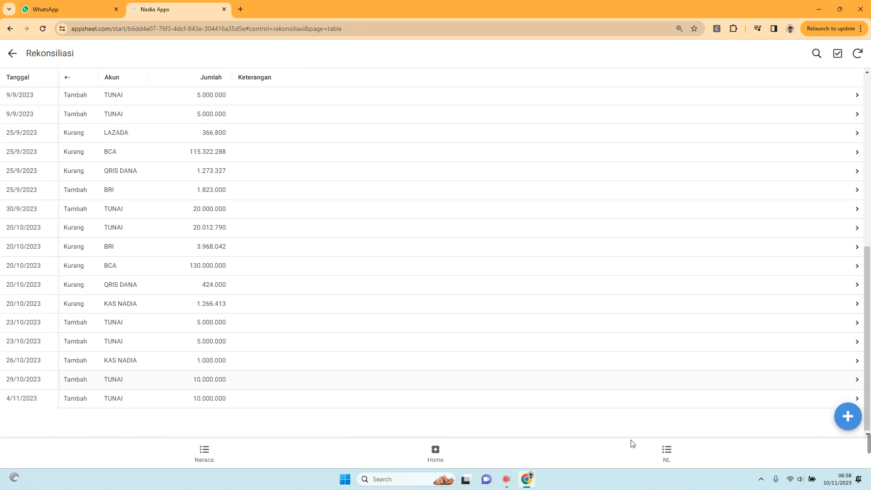
Step: Start a new reconciliation entry with Tambah as the adjustment type and try the TUNAI, BRI and BCA accounts
click(842, 425)
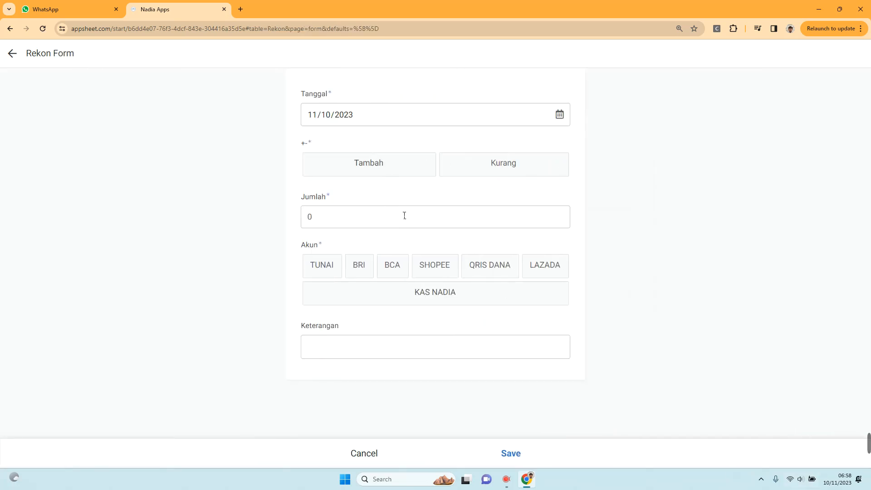
click(339, 223)
click(335, 271)
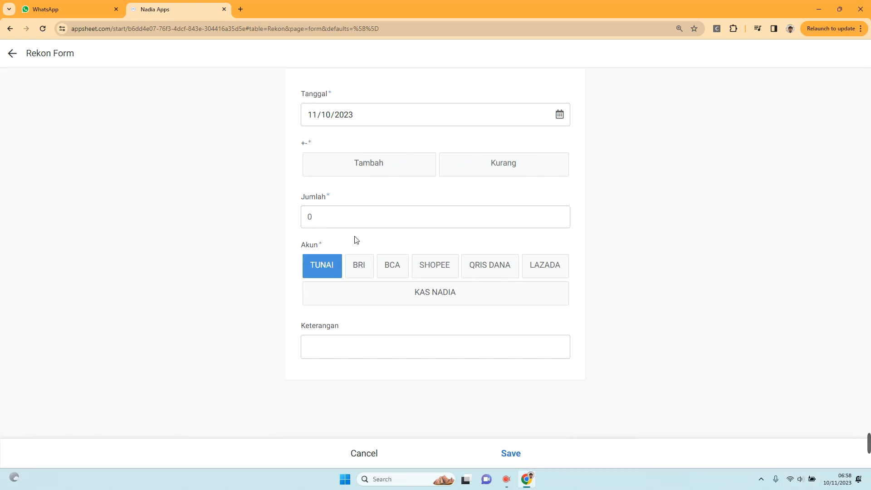
click(408, 170)
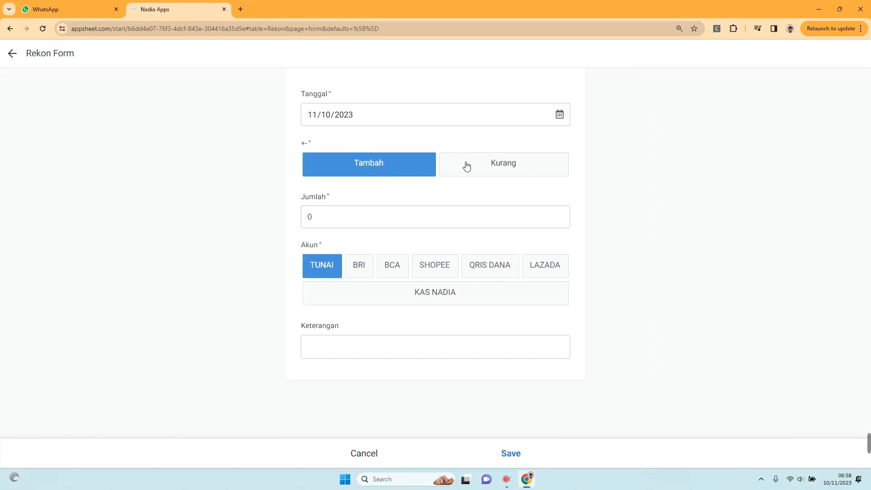
click(369, 264)
click(399, 271)
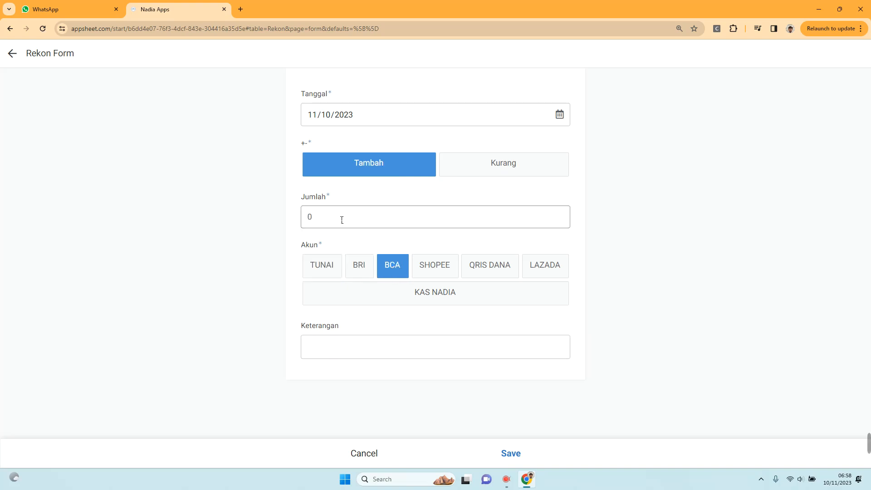
click(320, 220)
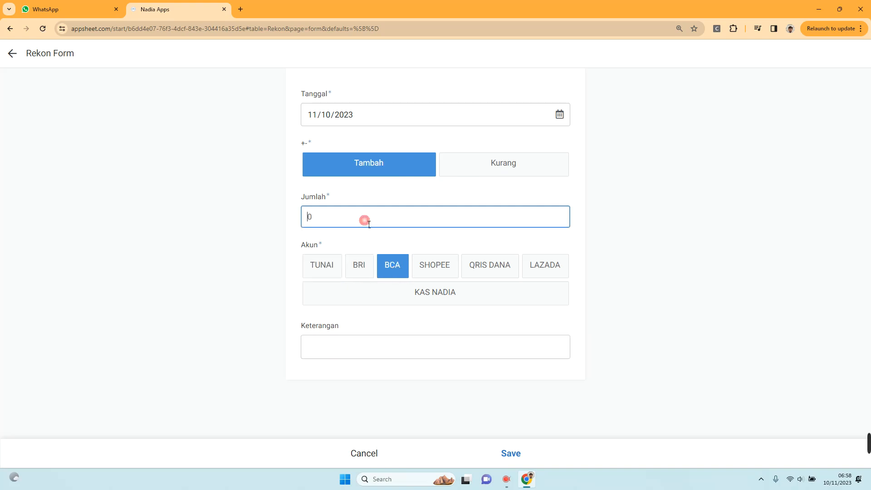
Step: Discard the unsaved reconciliation entry and return to Home
click(12, 53)
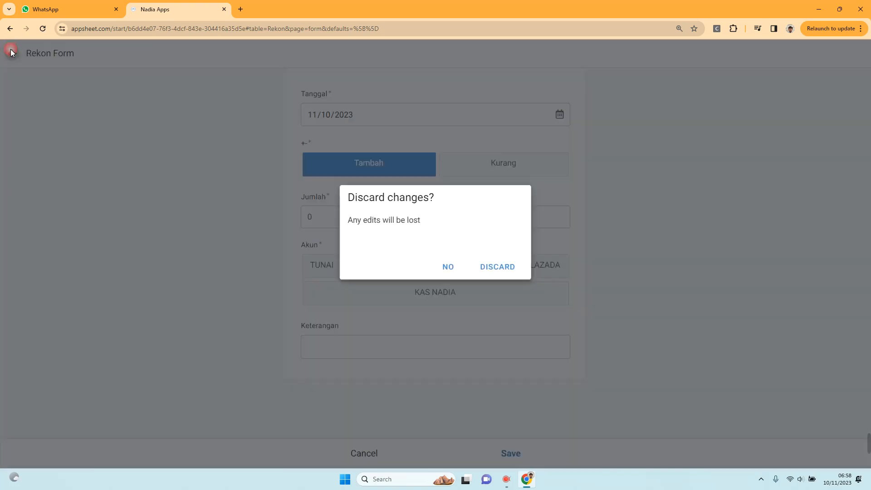
click(476, 271)
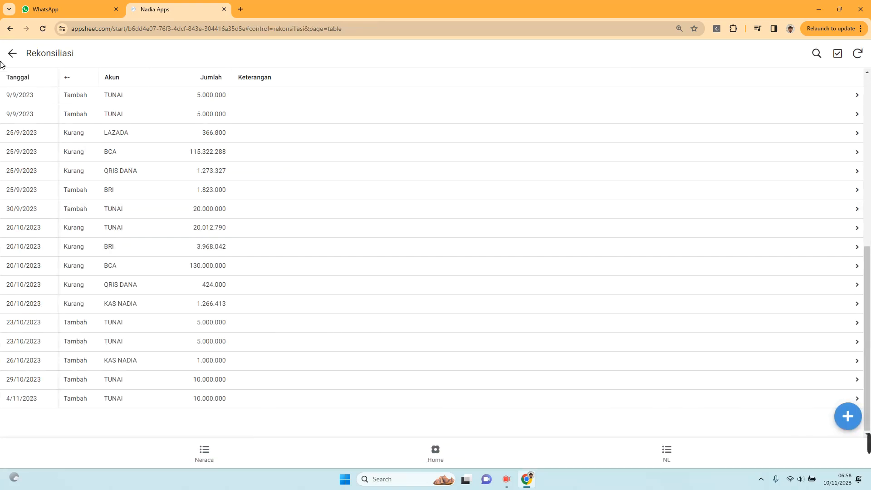
click(12, 53)
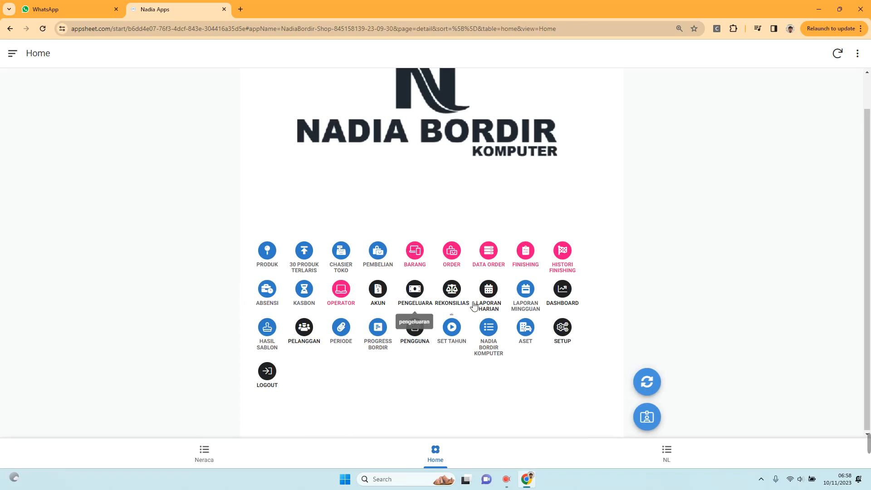
Step: Open Laporan Harian and view the detailed transaction report of the 9/11/2023 daily recap
click(488, 290)
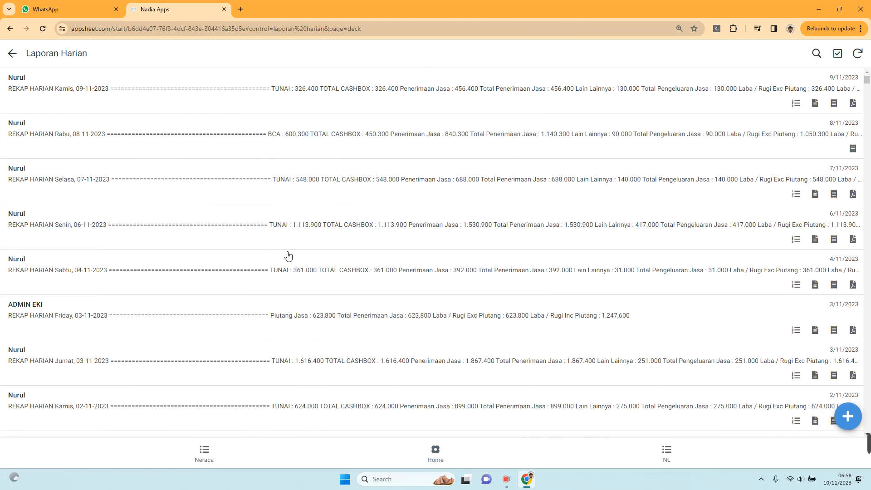
click(796, 104)
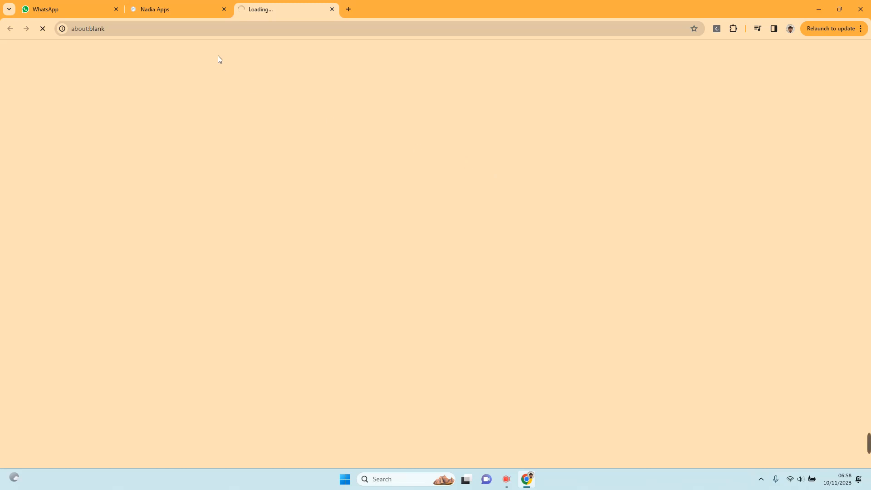
scroll(432, 148, down, 1)
scroll(432, 149, up, 1)
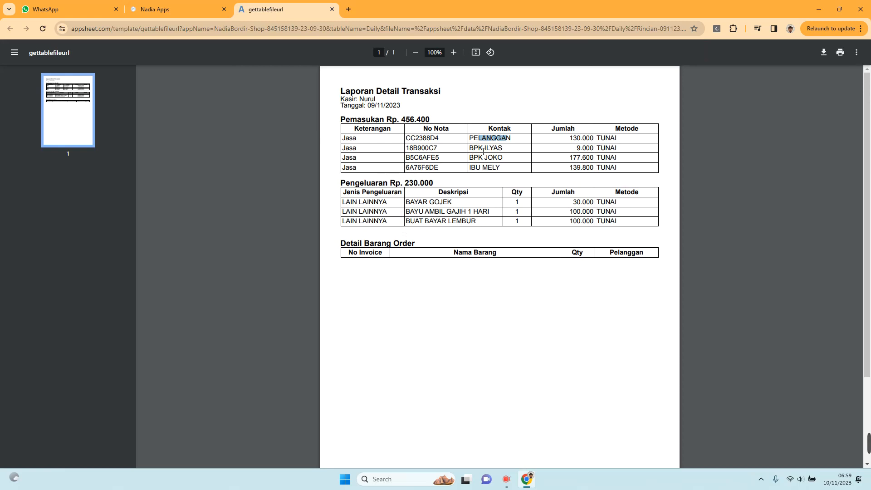
Step: Examine the customer entries, cashier and date in the 09/11/2023 detailed transaction report
drag(479, 158, 483, 158)
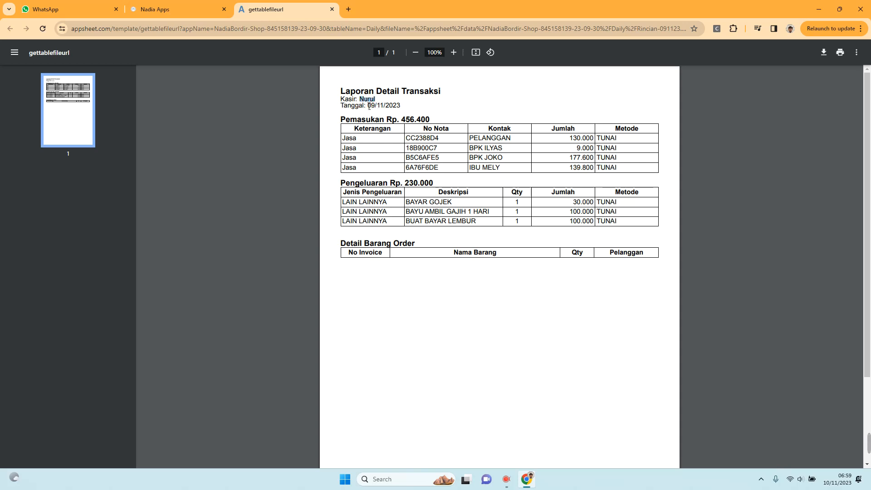
click(372, 114)
double_click(372, 105)
scroll(532, 204, down, 1)
scroll(531, 213, up, 1)
Step: Open the itemised report of the Friday 03-11-2023 recap from Laporan Harian, close both report documents and return Home
click(222, 4)
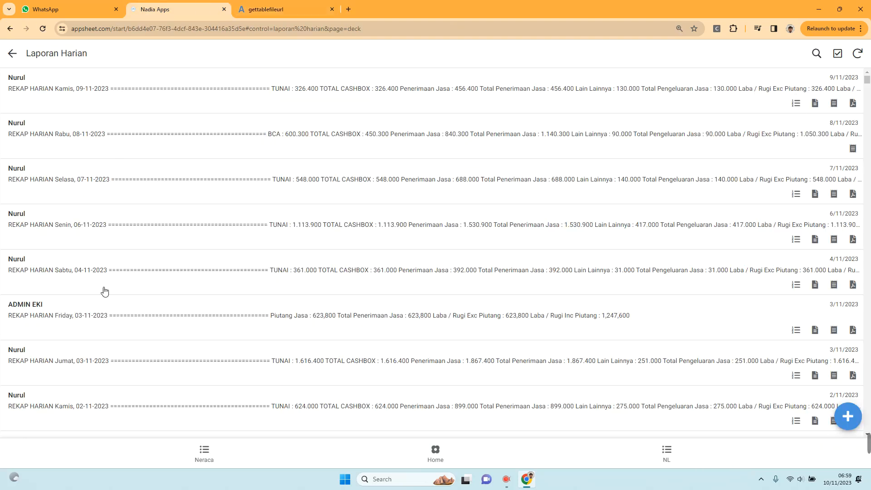
click(795, 330)
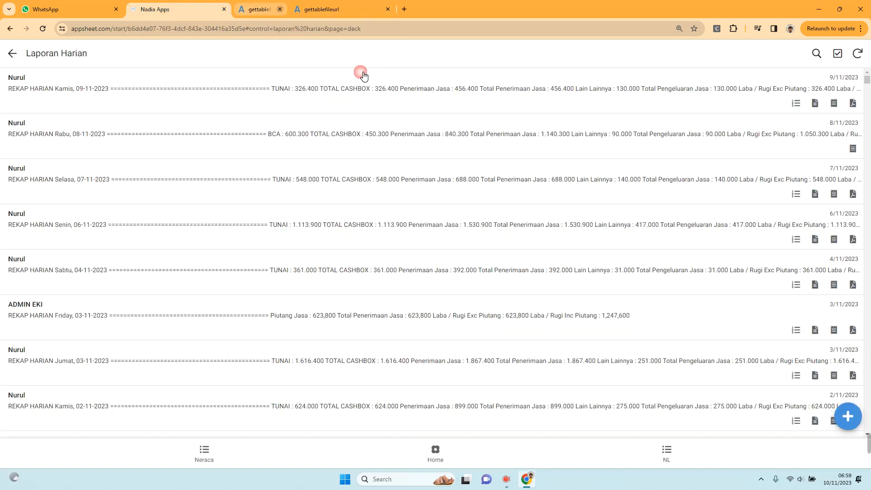
click(331, 9)
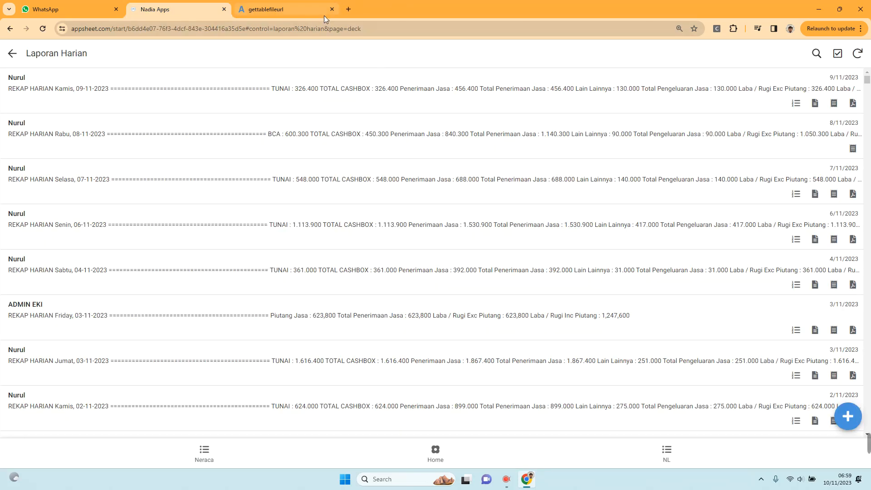
click(332, 9)
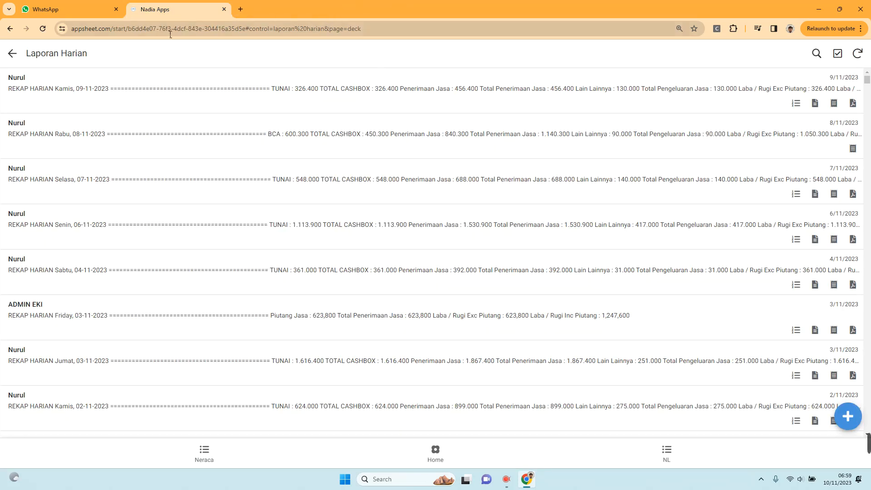
click(18, 64)
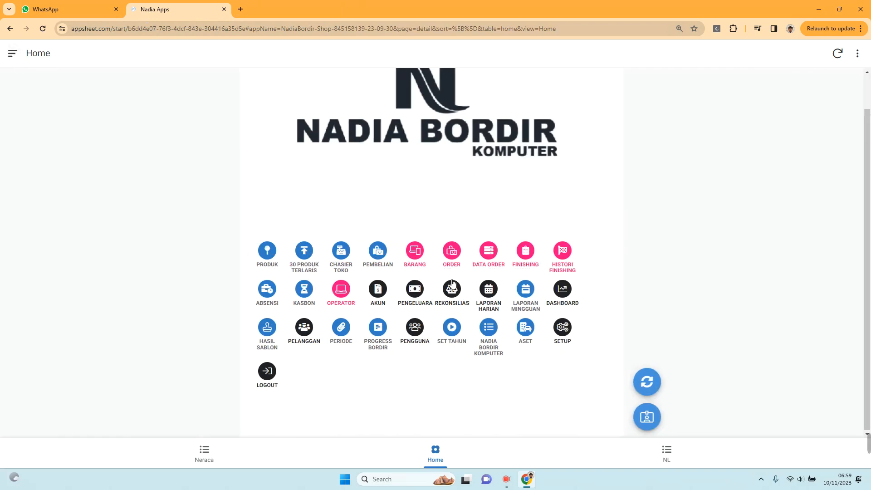
Step: View the period list in Laporan Mingguan and the charts in Dashboard, returning Home after each
click(534, 294)
scroll(86, 345, down, 2)
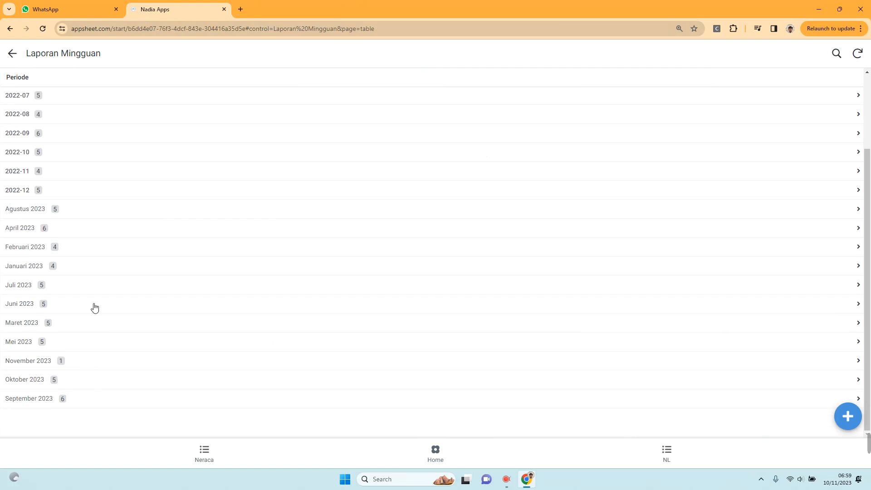
click(15, 57)
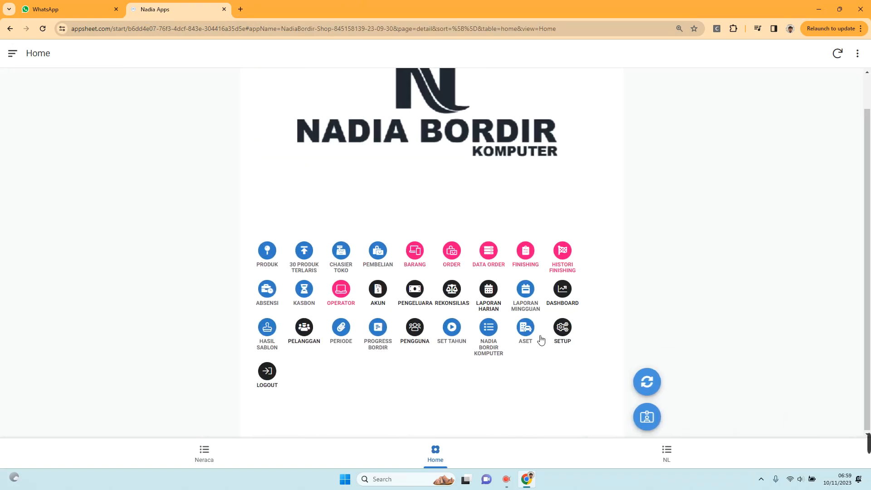
click(563, 292)
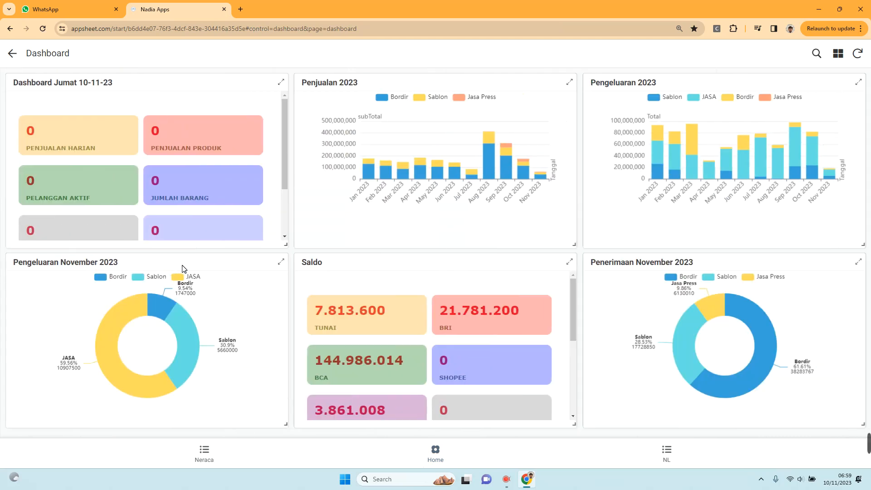
click(20, 59)
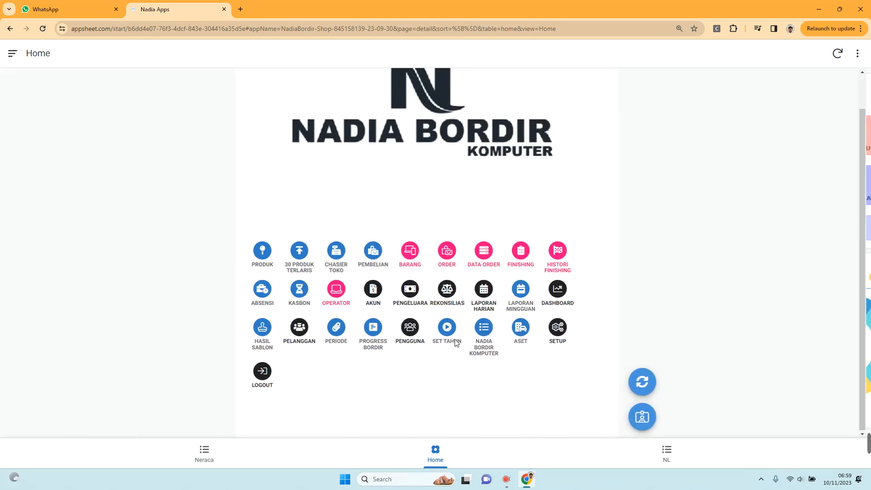
Step: Browse the Hasil Sablon records for all statuses and all periods, and return Home
click(266, 327)
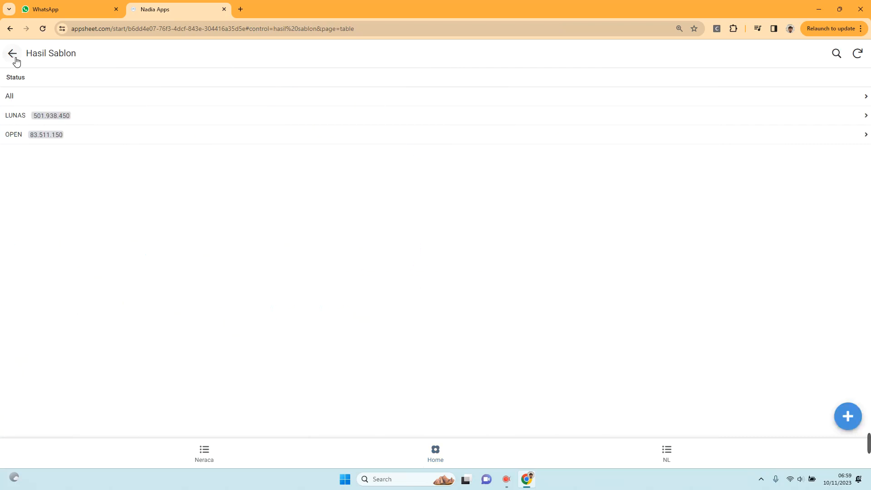
click(15, 58)
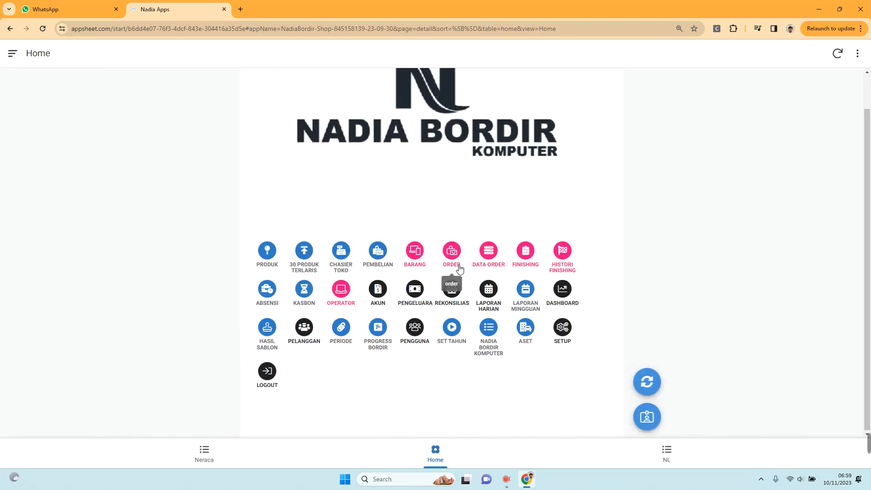
click(255, 321)
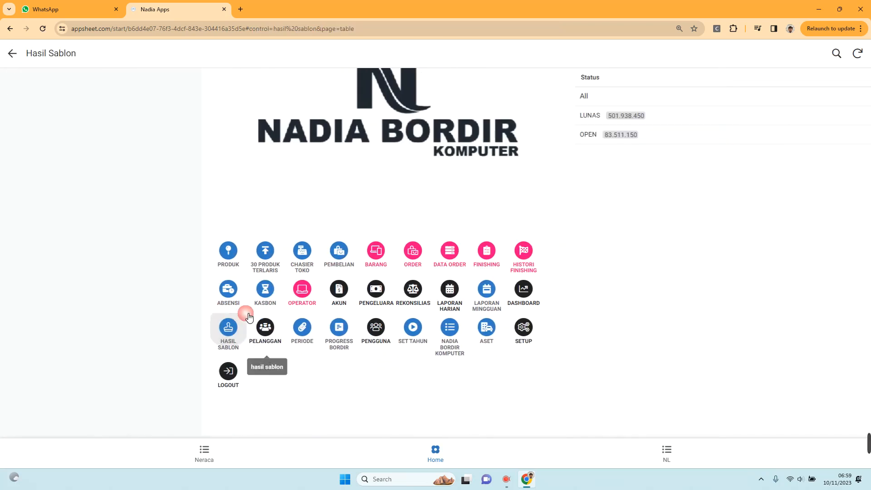
click(48, 94)
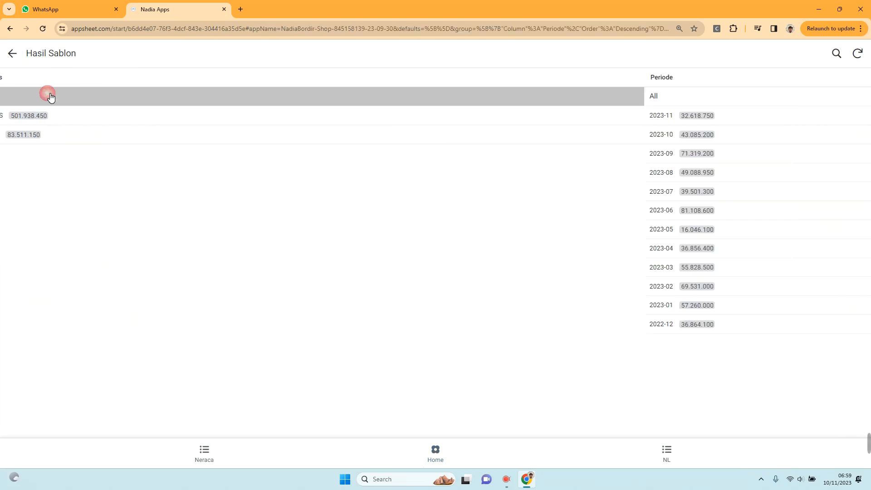
click(28, 105)
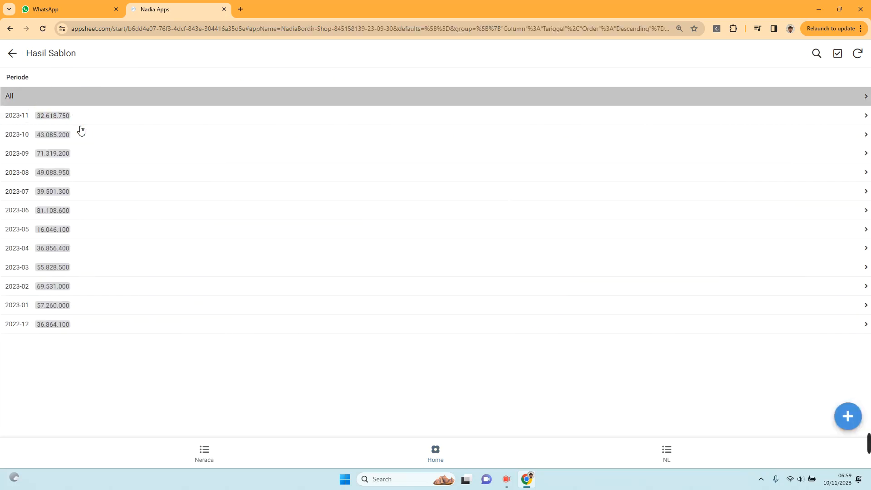
click(13, 57)
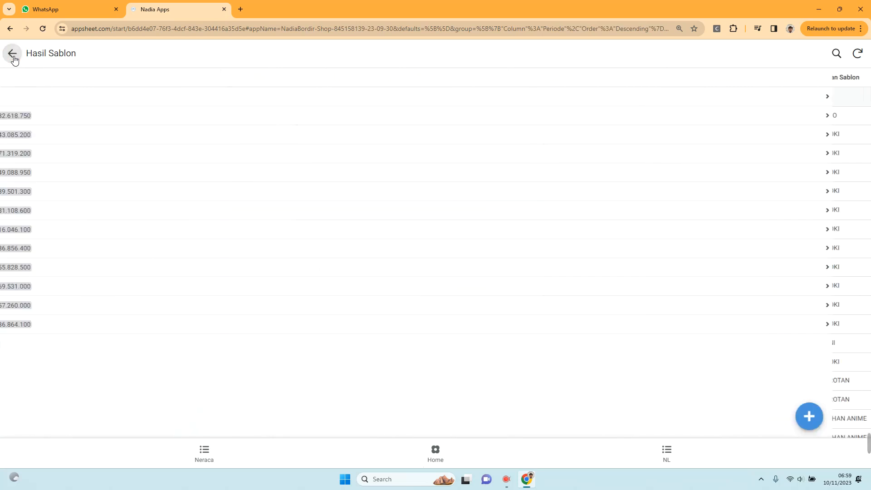
click(13, 57)
click(13, 57)
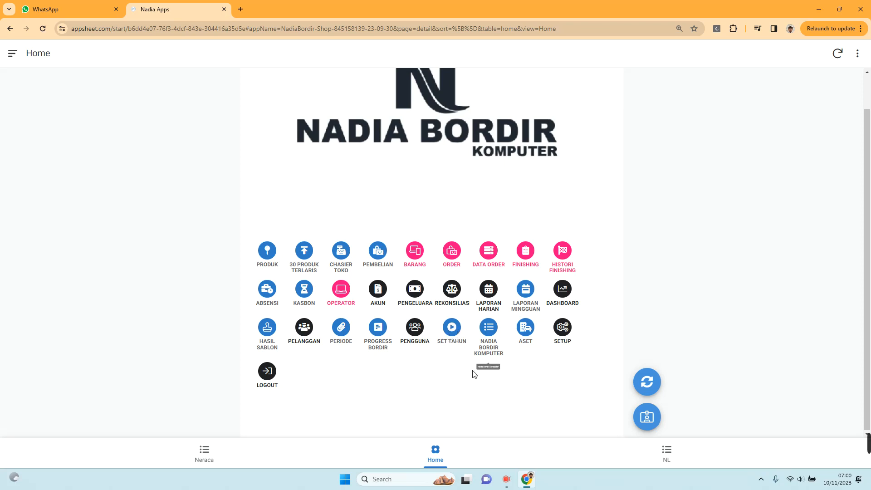
Step: Open the Nadia Bordir Komputer board and look through the Rabu, Jumat and Sabtu job lists
click(496, 335)
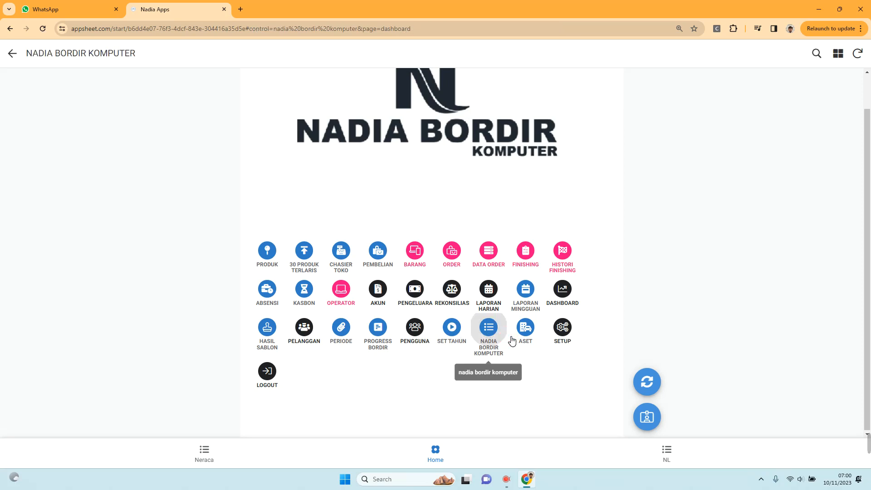
scroll(329, 320, down, 5)
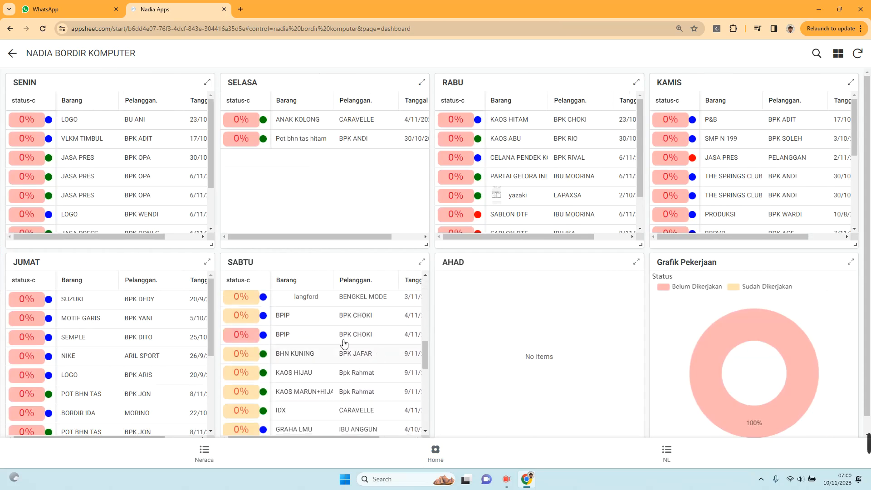
scroll(109, 213, down, 4)
scroll(113, 211, up, 2)
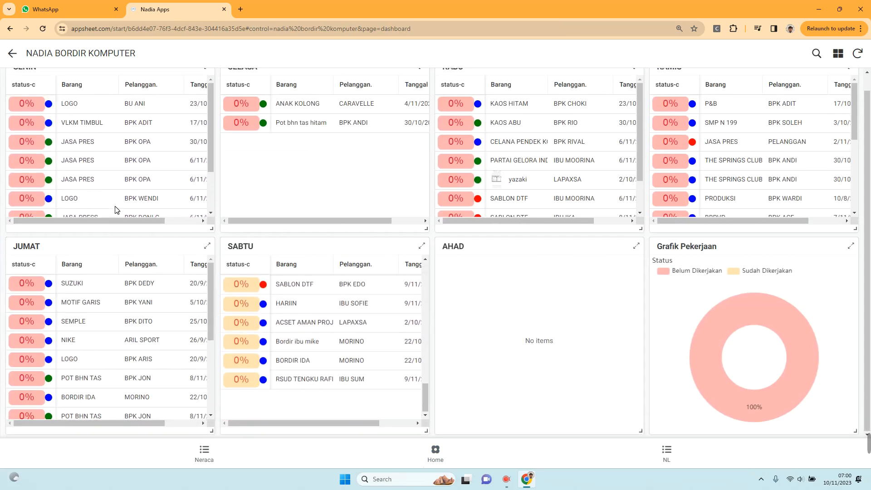
scroll(307, 183, up, 1)
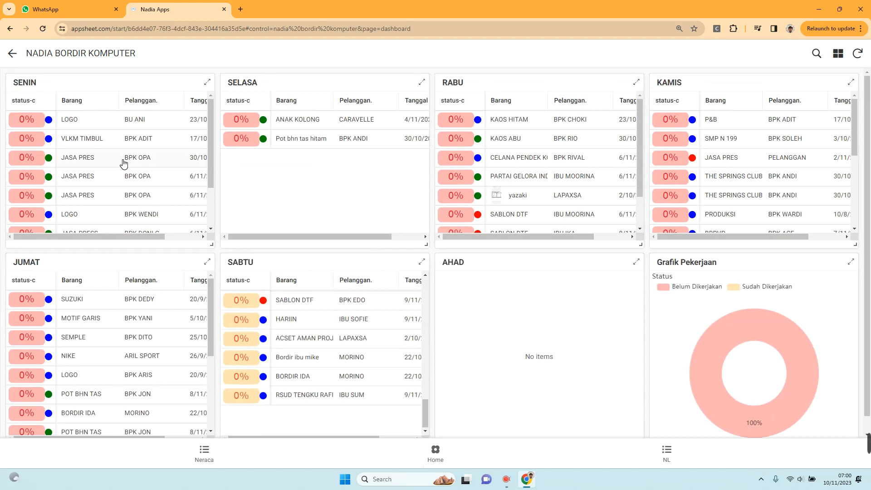
scroll(461, 204, down, 2)
scroll(152, 330, down, 5)
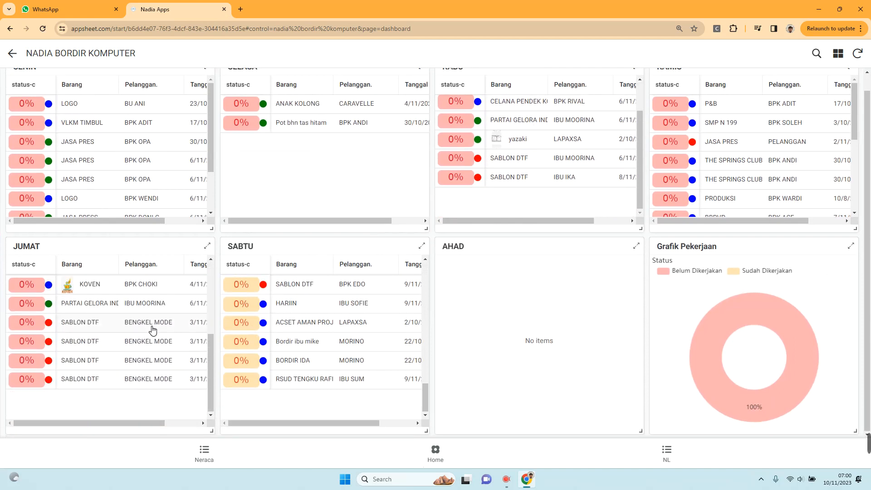
scroll(152, 329, up, 5)
scroll(298, 324, up, 10)
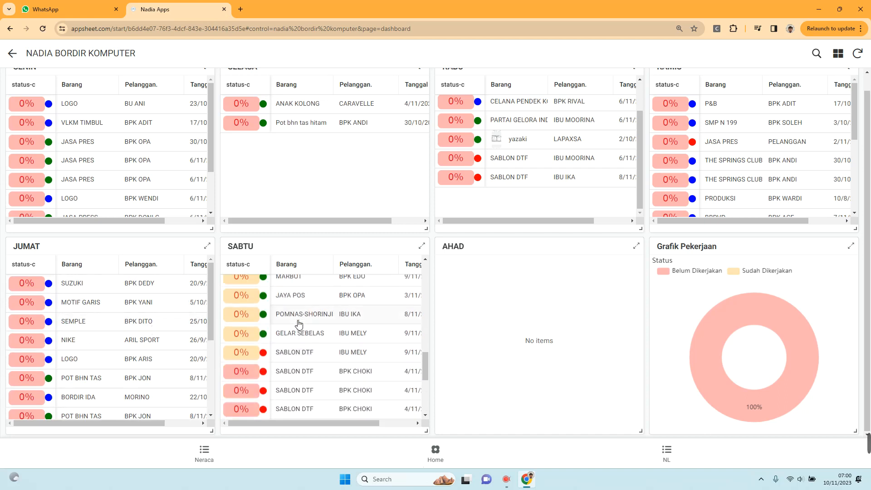
scroll(499, 181, up, 4)
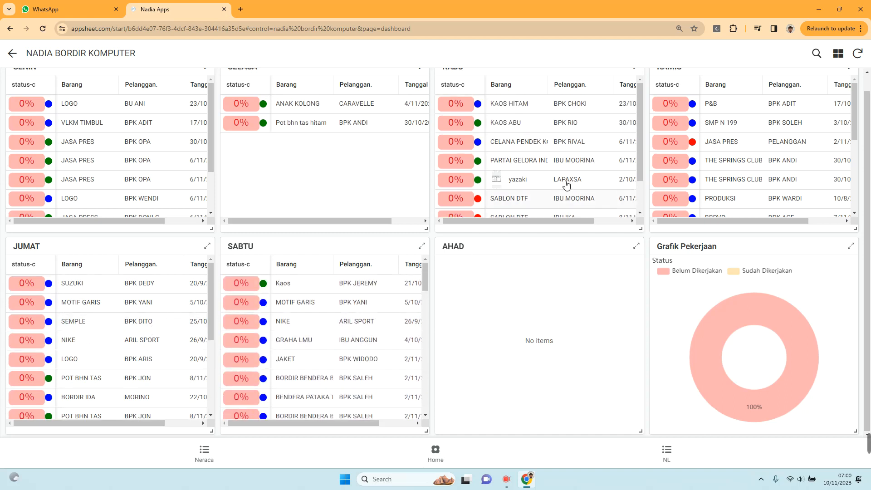
Step: Review the jobs scheduled under Kamis, Senin, Jumat and Sabtu on the weekly work board
scroll(735, 167, down, 5)
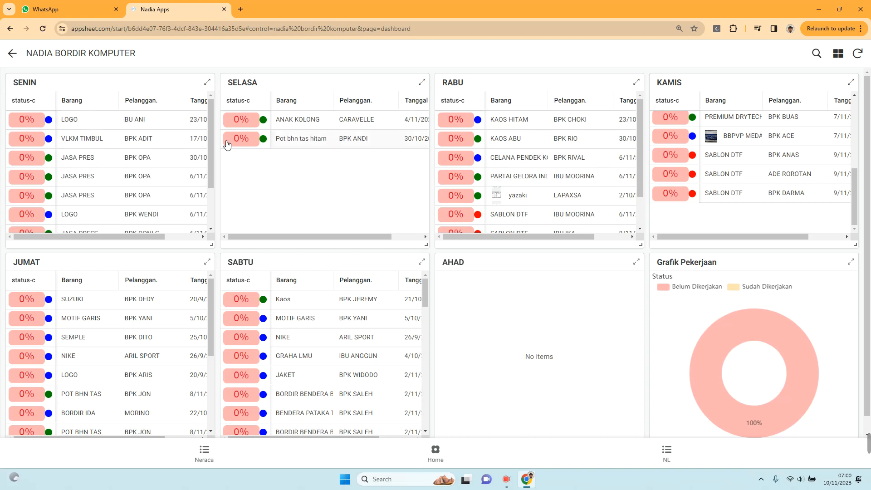
scroll(163, 145, down, 3)
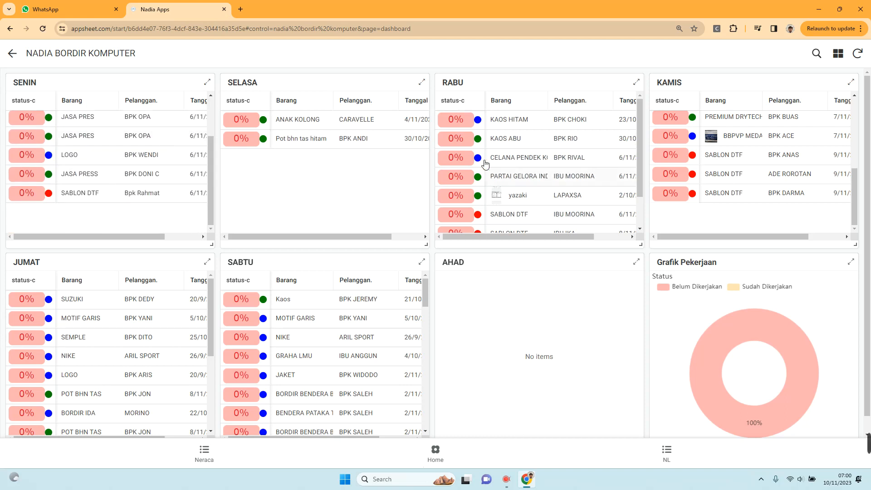
scroll(146, 143, up, 2)
scroll(146, 143, up, 1)
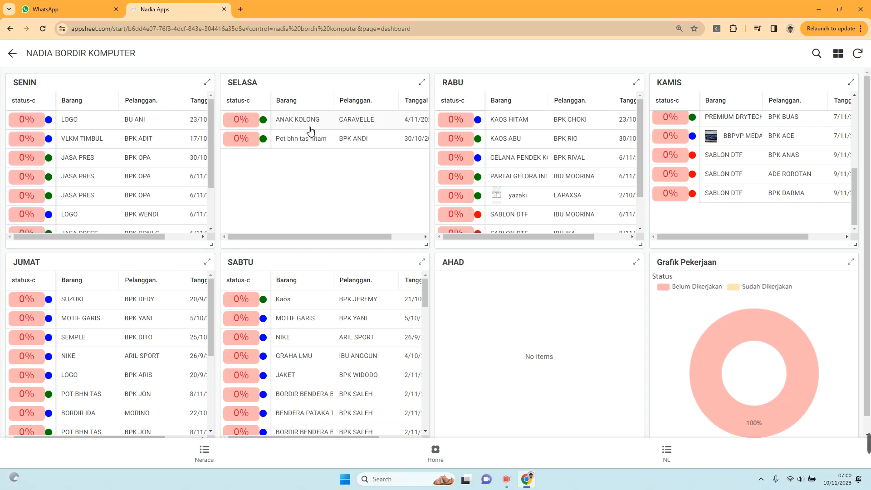
scroll(509, 195, down, 1)
scroll(520, 150, up, 1)
scroll(700, 132, down, 1)
scroll(703, 130, up, 3)
scroll(707, 129, up, 1)
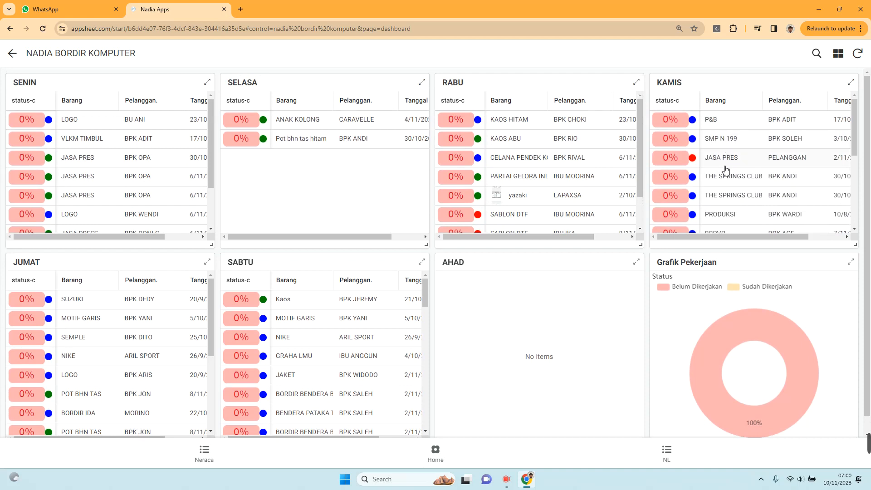
scroll(697, 165, down, 3)
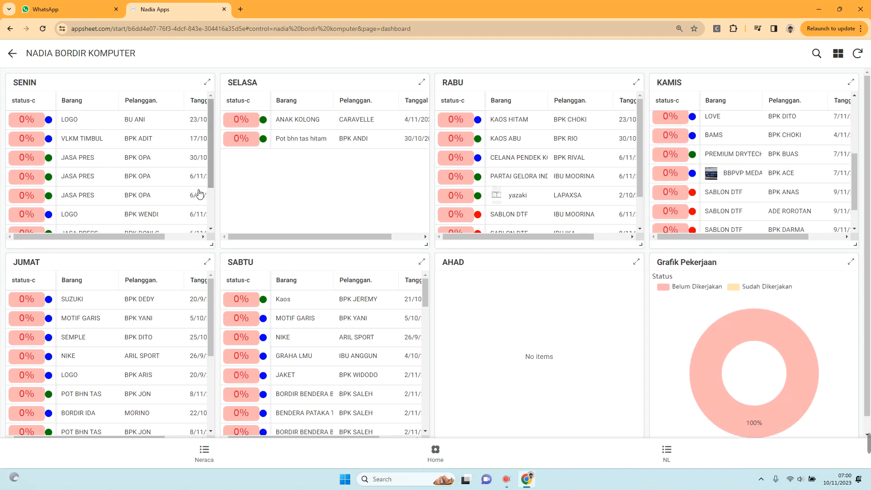
scroll(200, 195, down, 2)
scroll(131, 318, down, 3)
scroll(127, 338, down, 3)
scroll(308, 362, down, 10)
scroll(355, 351, up, 10)
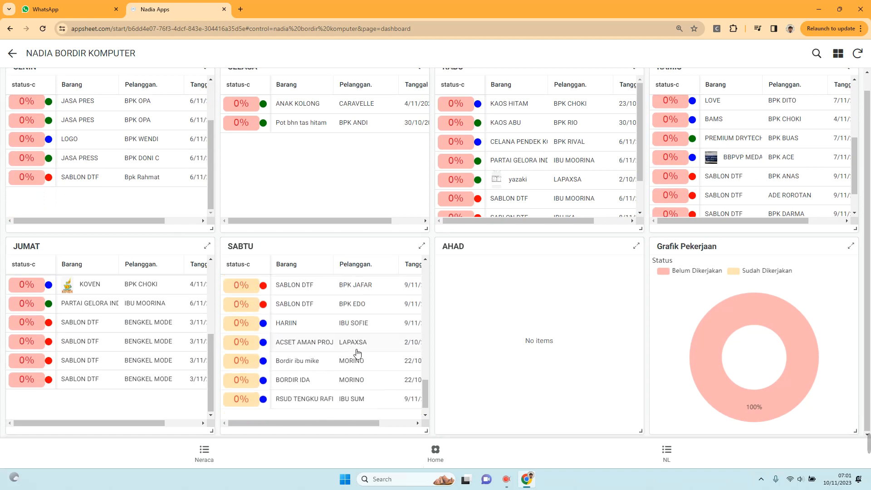
Step: Leave the weekly work board for Home and open the Aset page
click(443, 457)
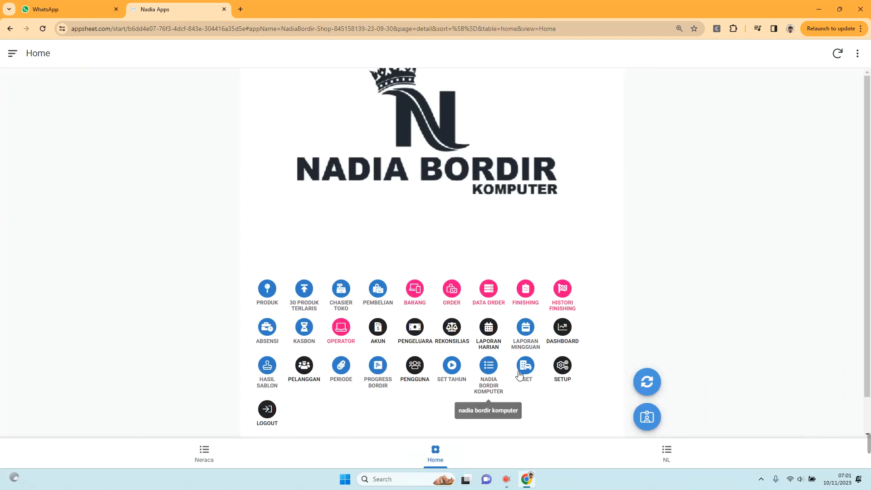
click(528, 366)
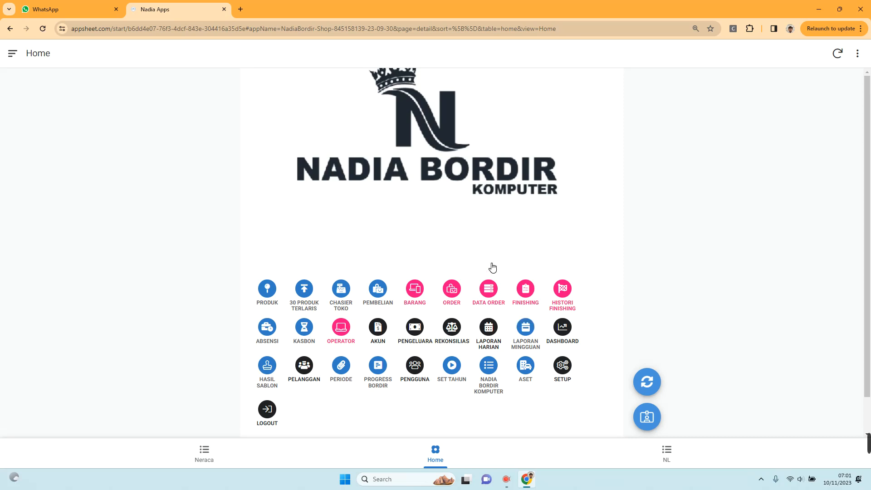
Step: Create a new order in Data Order for the customer PELANGGAN and save it
click(488, 289)
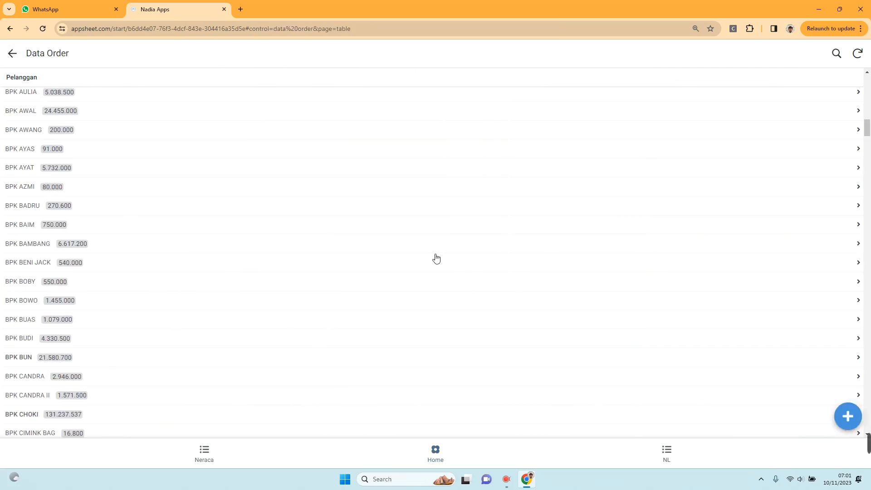
click(847, 416)
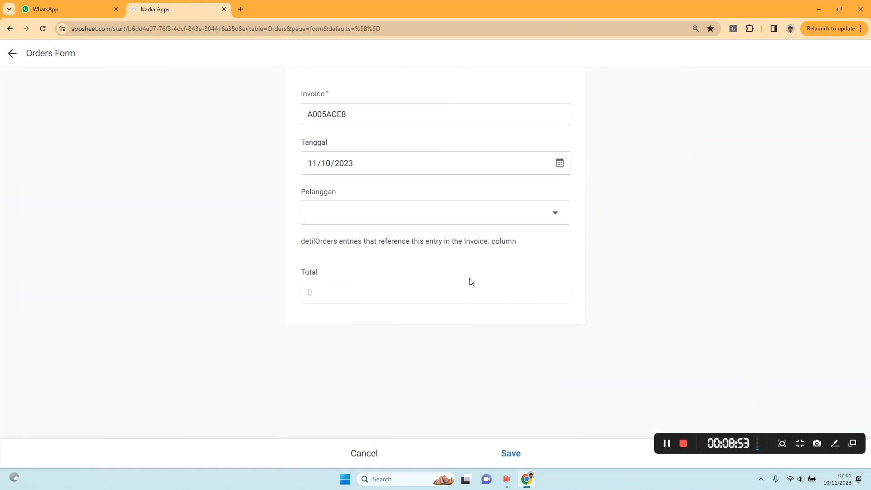
click(352, 217)
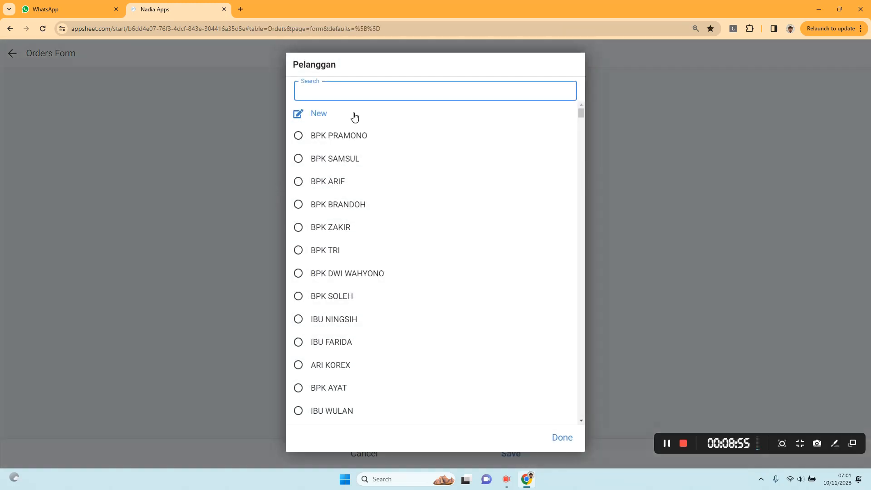
text(PEL)
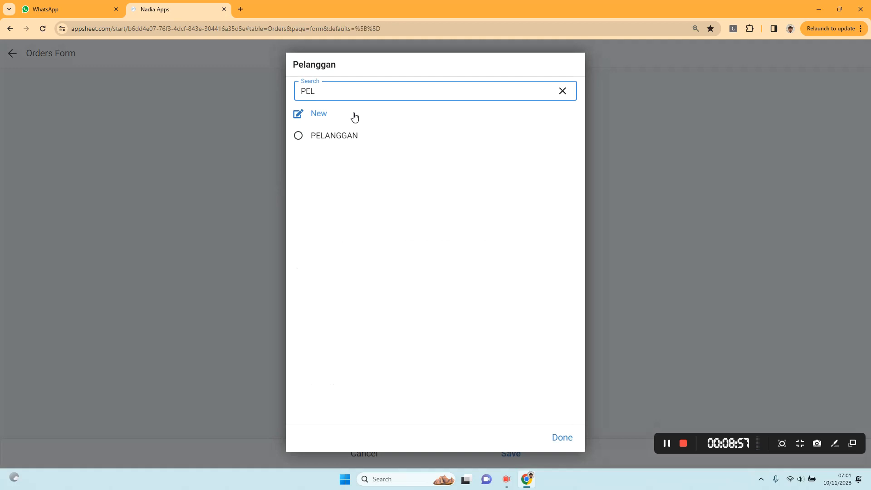
click(344, 135)
click(362, 258)
click(103, 208)
click(511, 452)
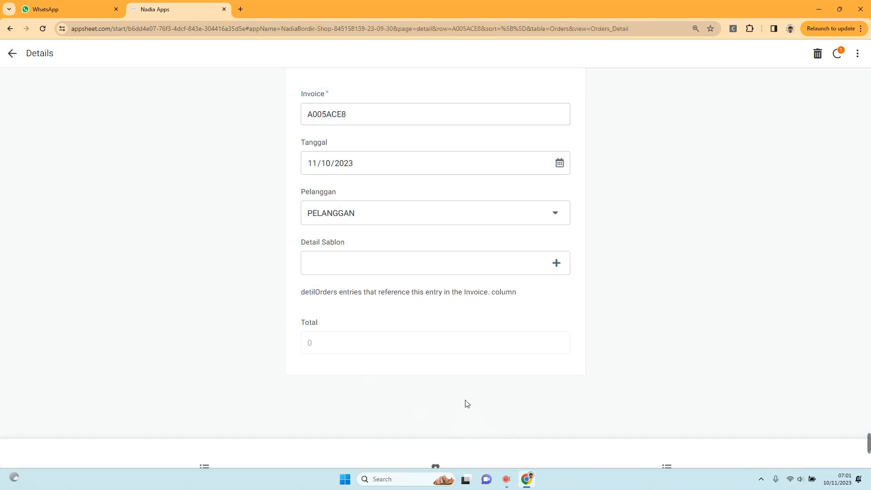
click(409, 159)
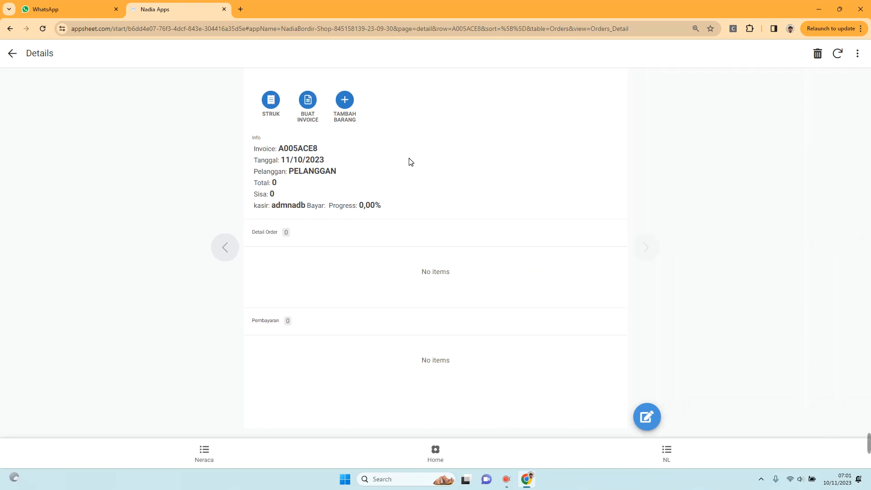
Step: Add goods to the order, search Barang for "SABL", and start a new item named SABLON DTF
click(351, 114)
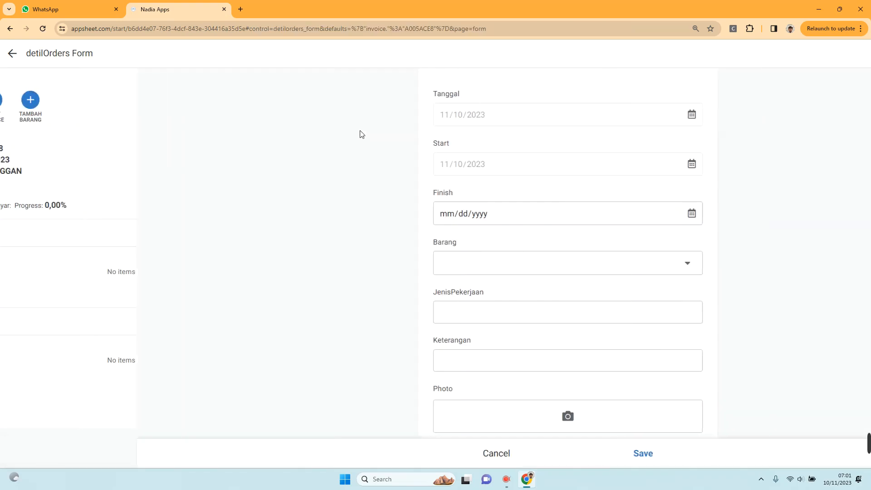
click(369, 264)
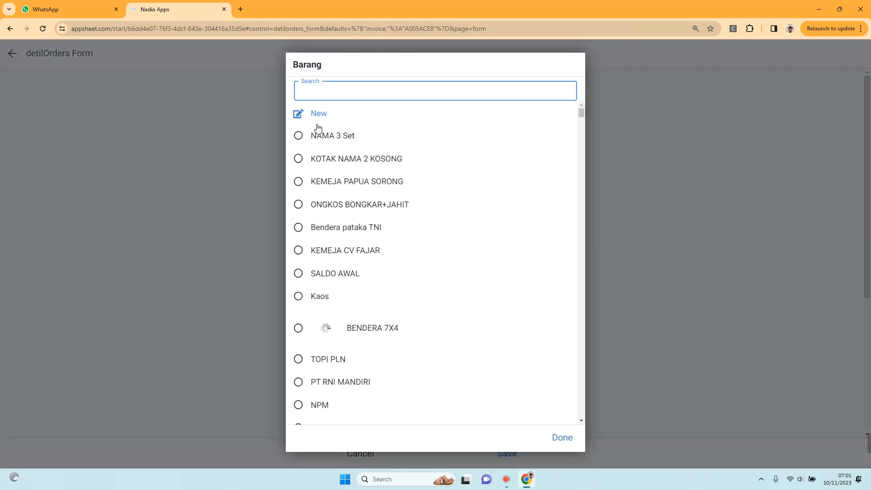
text(SA)
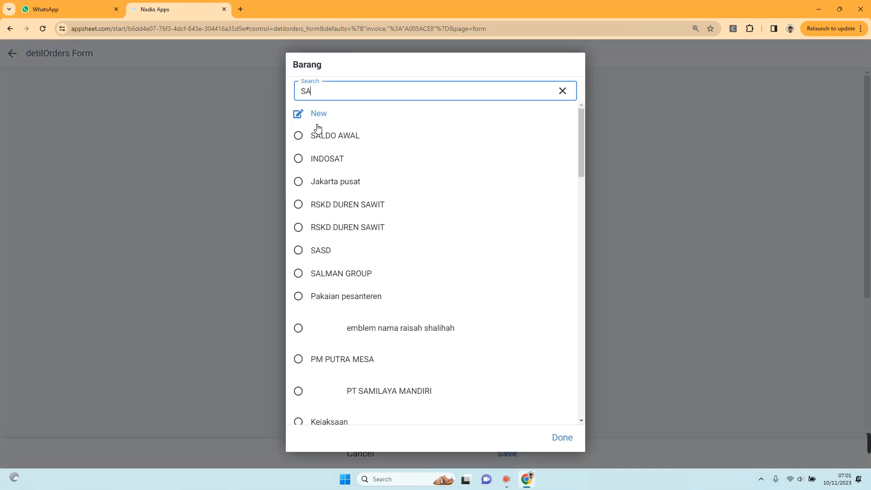
text(BL)
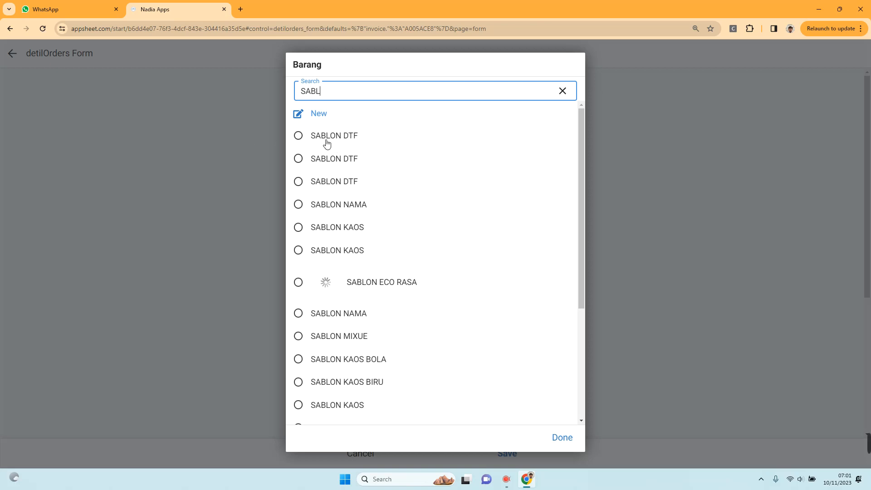
click(317, 114)
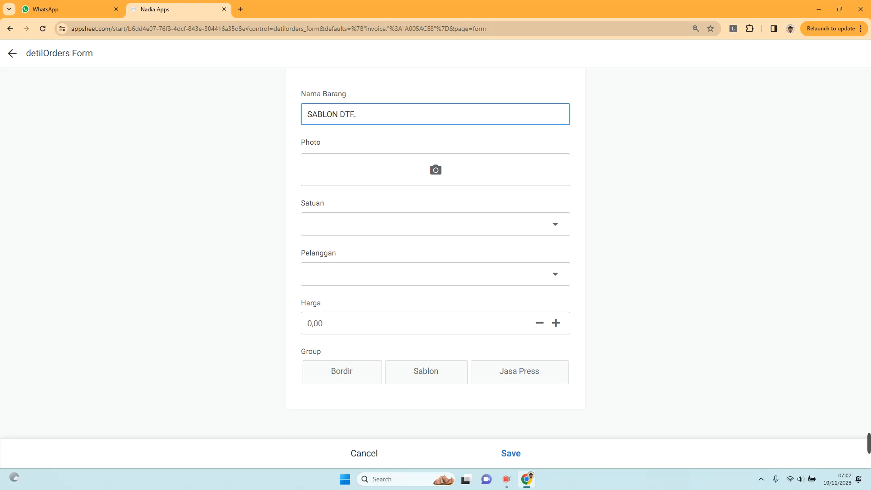
click(337, 166)
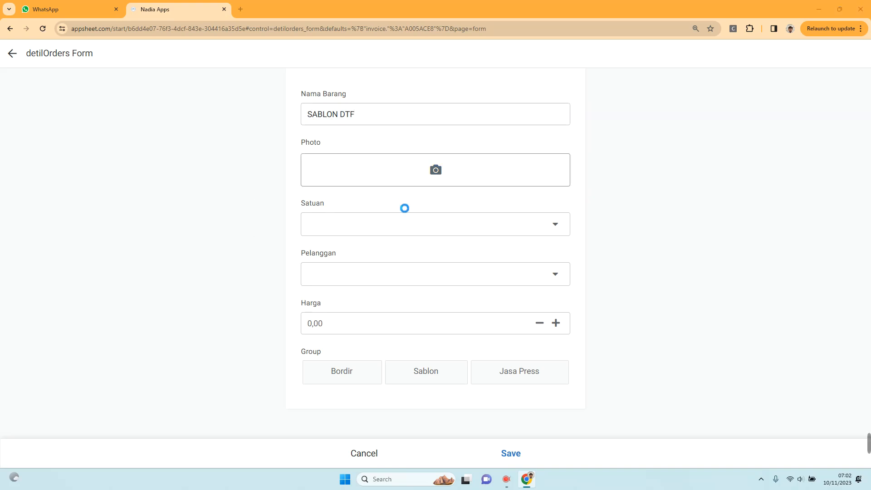
click(45, 324)
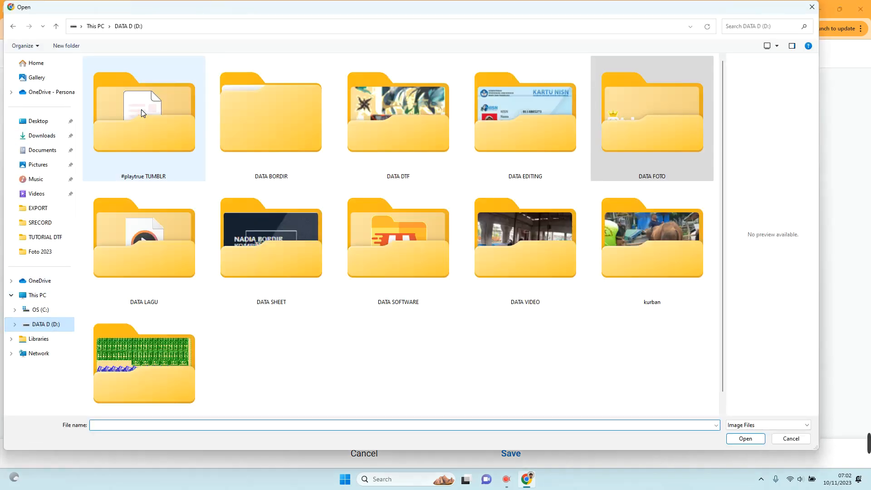
click(521, 144)
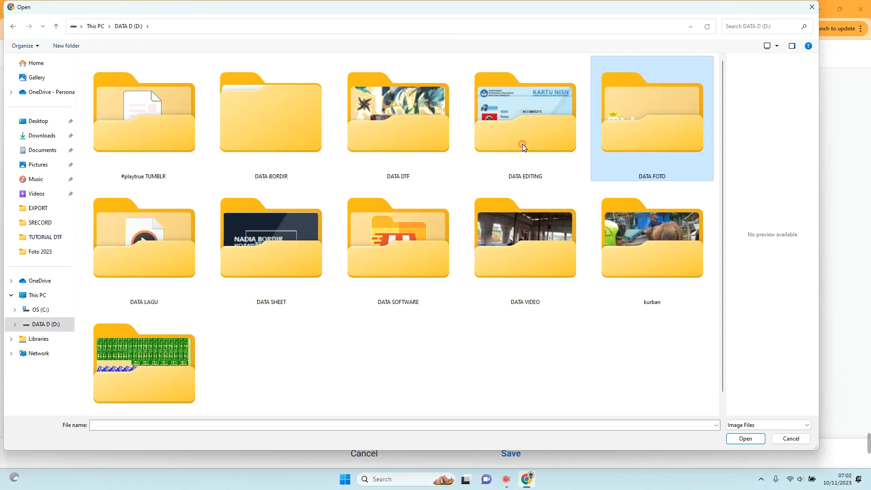
double_click(407, 229)
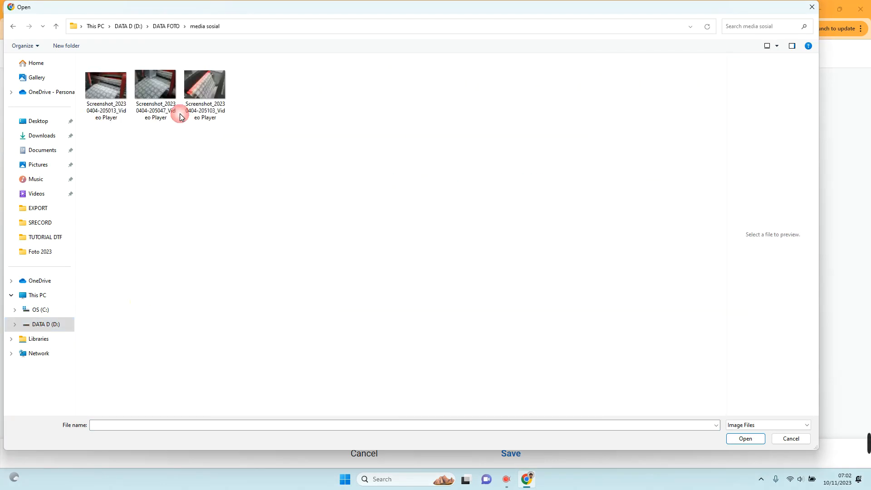
double_click(161, 93)
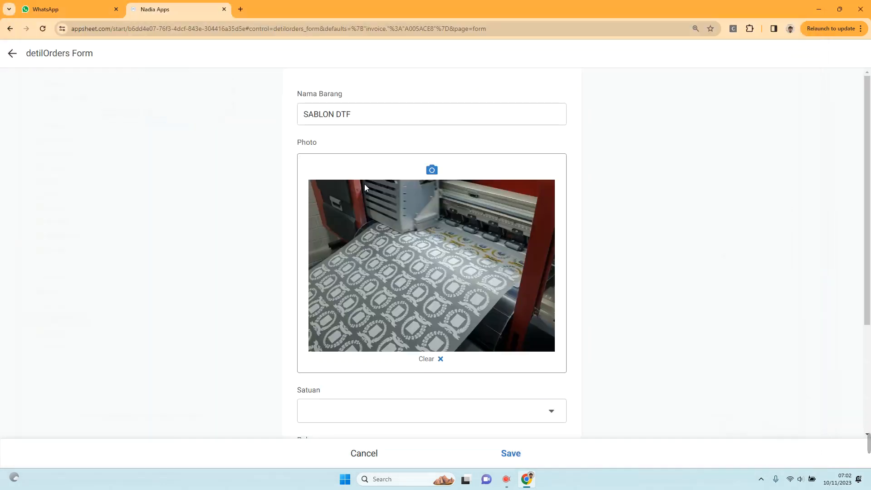
Step: Set the new item's Satuan to cm and its Pelanggan to PELANGGAN
scroll(407, 286, down, 3)
click(369, 261)
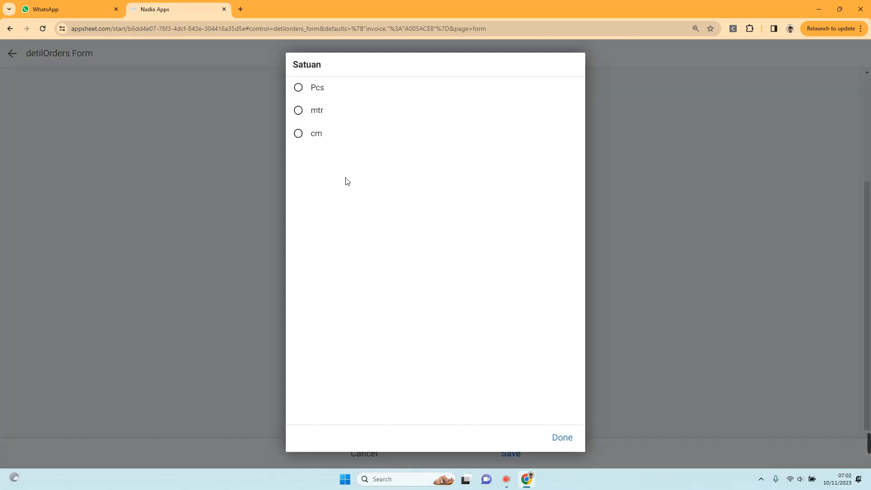
click(321, 141)
click(343, 312)
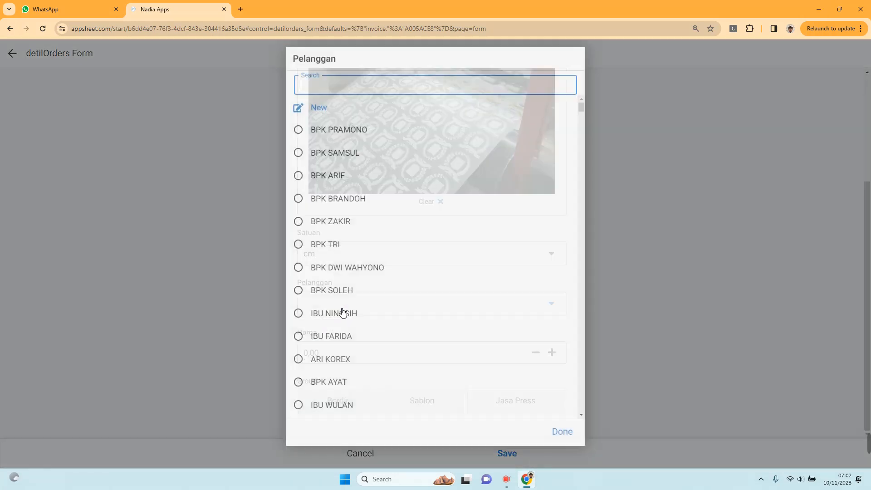
text(PELANG)
click(334, 141)
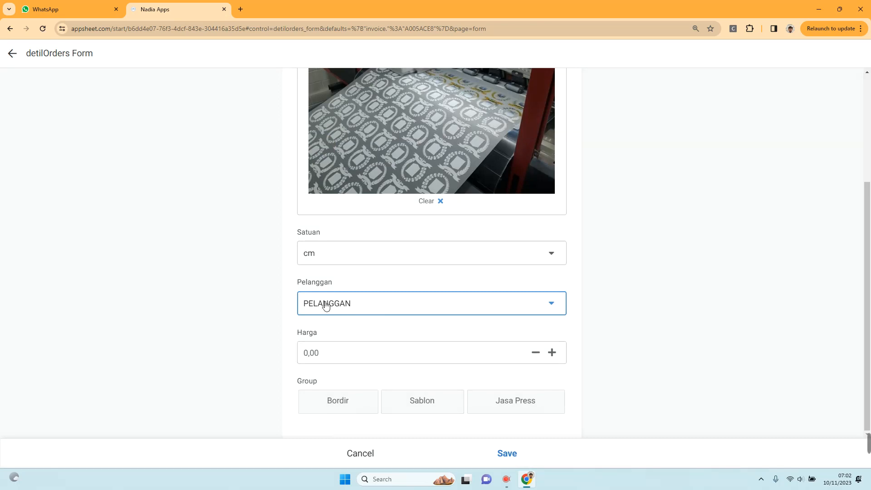
Step: Set the item's Harga to 70000 and its Group to Sablon, and save the item
click(336, 360)
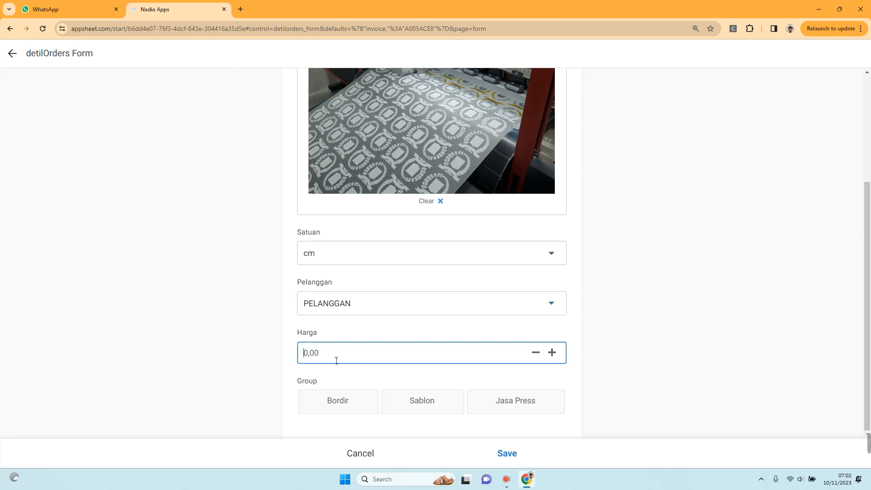
click(203, 377)
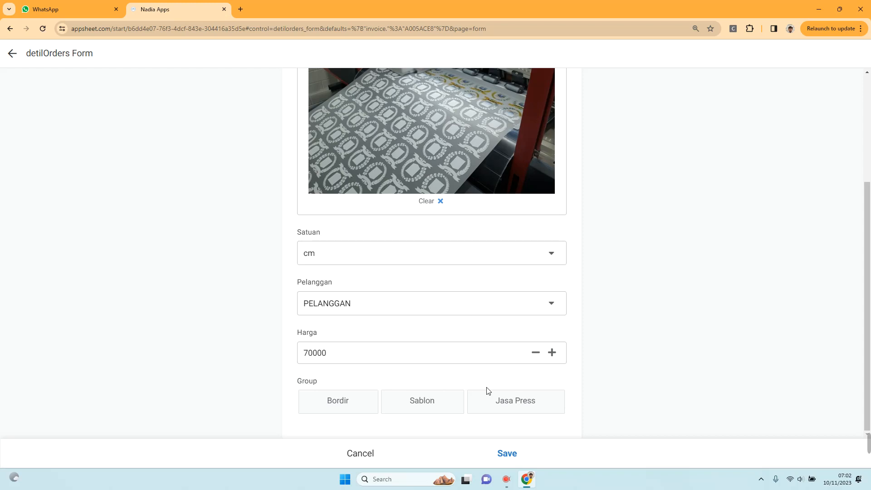
scroll(395, 234, up, 4)
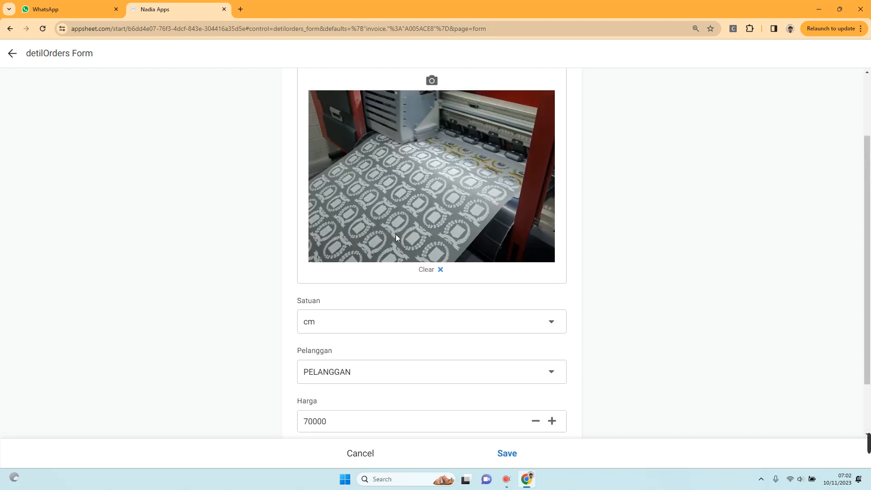
scroll(390, 306, down, 4)
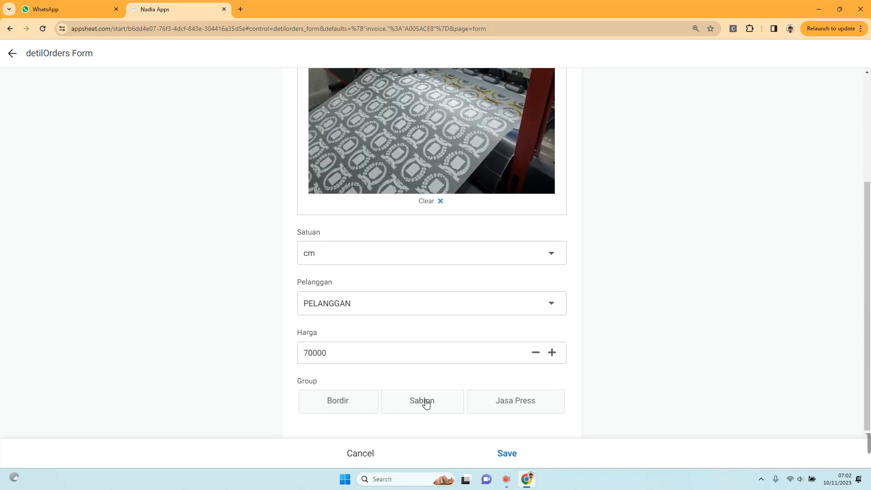
click(425, 401)
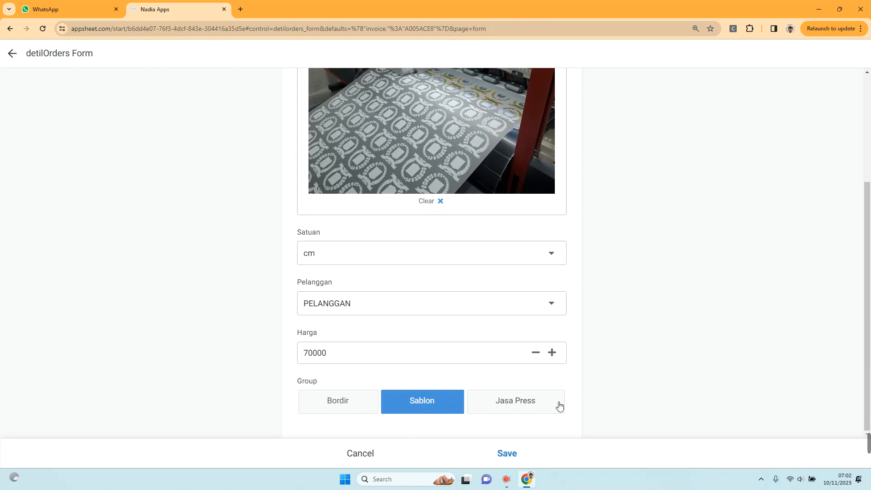
click(508, 454)
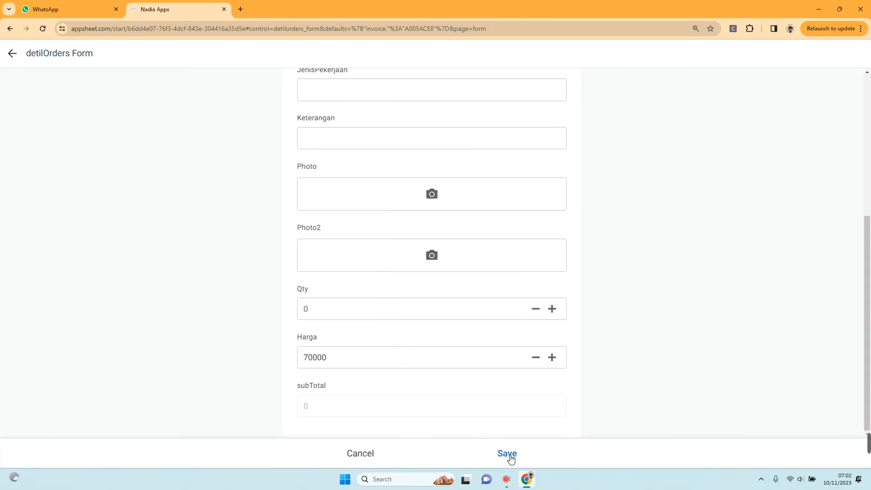
Step: Set the order line's Qty to 15
click(337, 315)
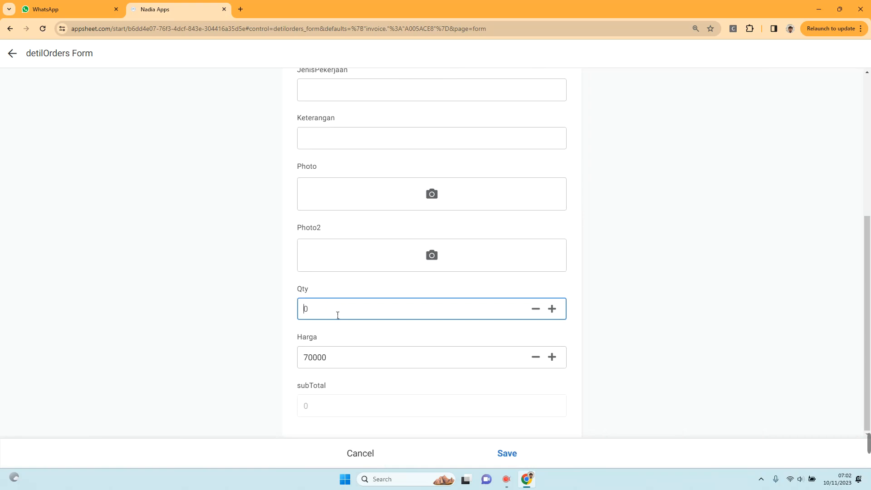
text(5)
click(238, 312)
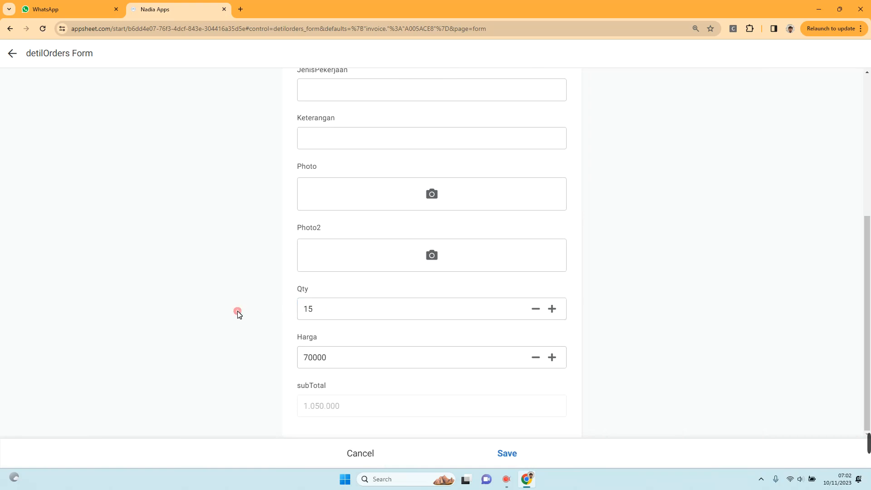
Step: Fill in JenisPekerjaan with SABLON KAOS and Keterangan with ANIME on the order line
scroll(342, 317, up, 3)
click(343, 226)
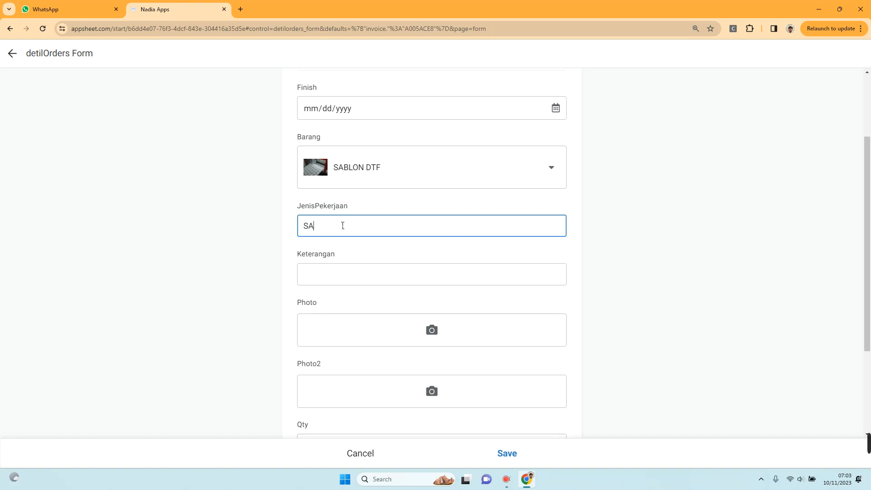
text(SABLON KAOS)
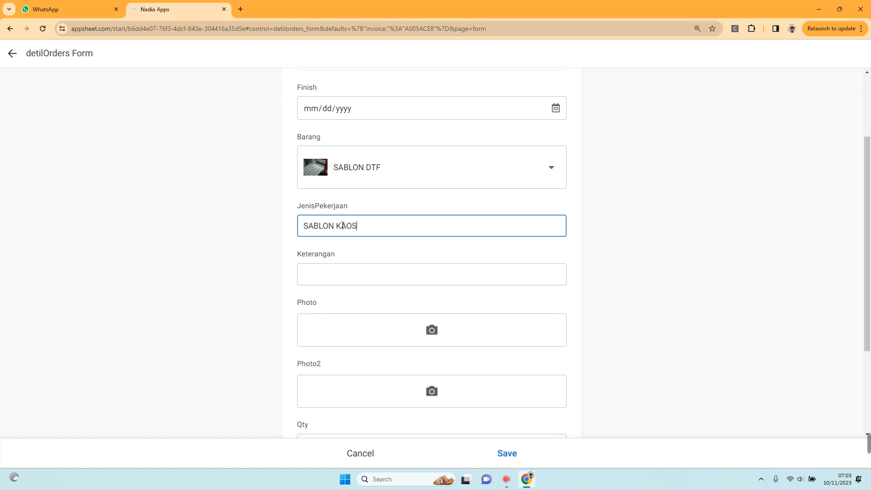
click(335, 283)
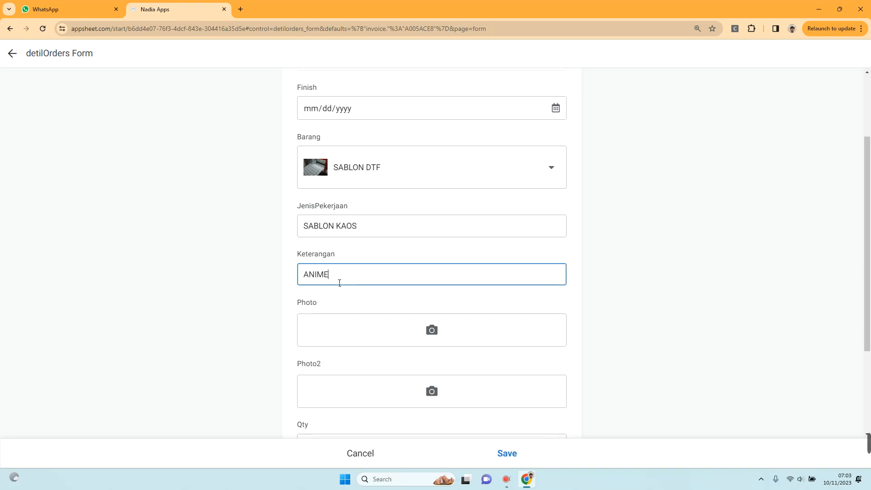
Step: Attach the "Salinan dari hitam putih modern promo kaos polos" image from D:\DATA FOTO\ZABRAH as the order line's Photo
scroll(379, 246, down, 2)
click(379, 247)
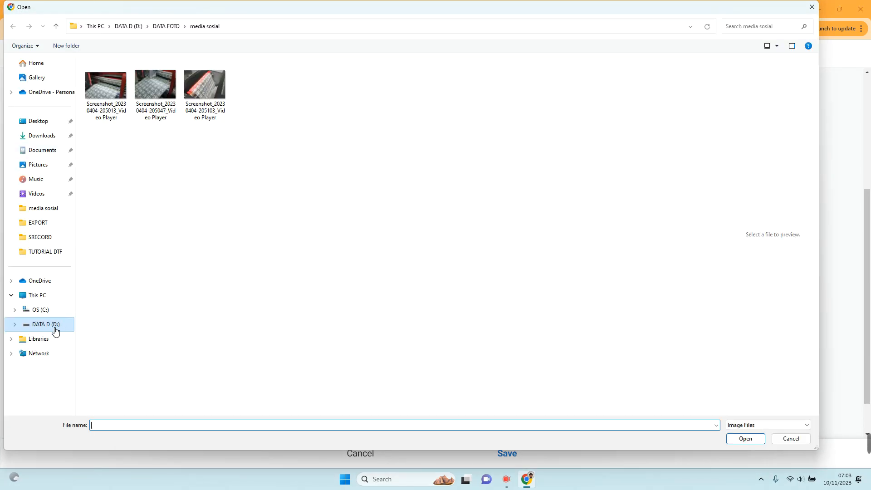
click(55, 331)
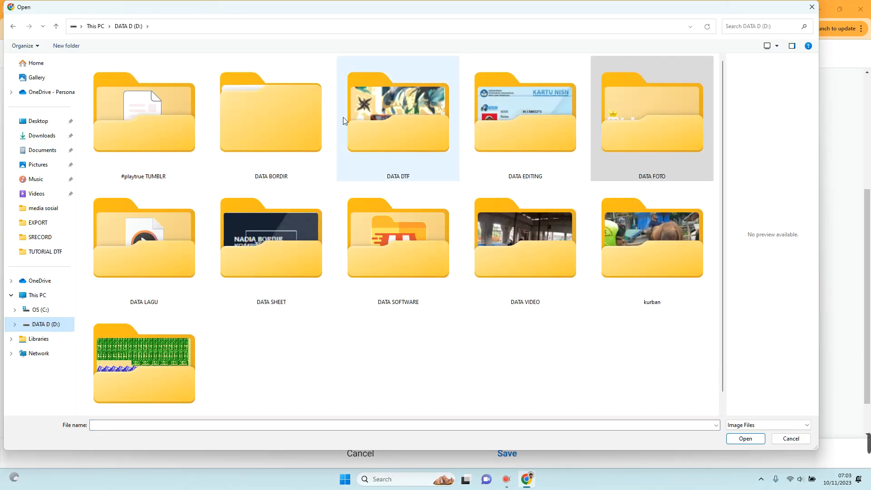
double_click(658, 148)
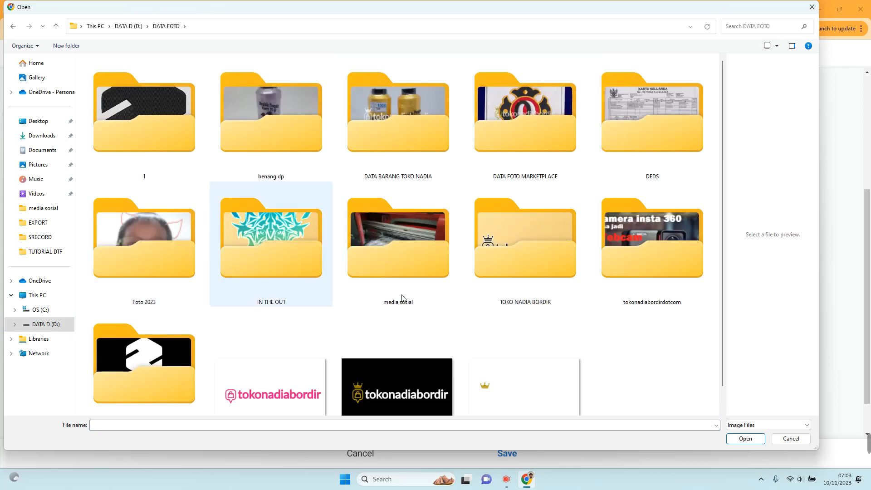
key(alt+Left)
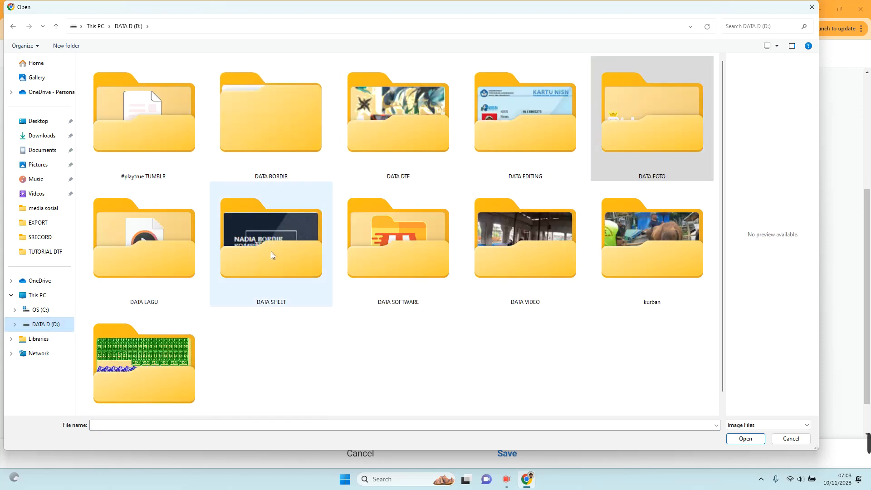
double_click(632, 141)
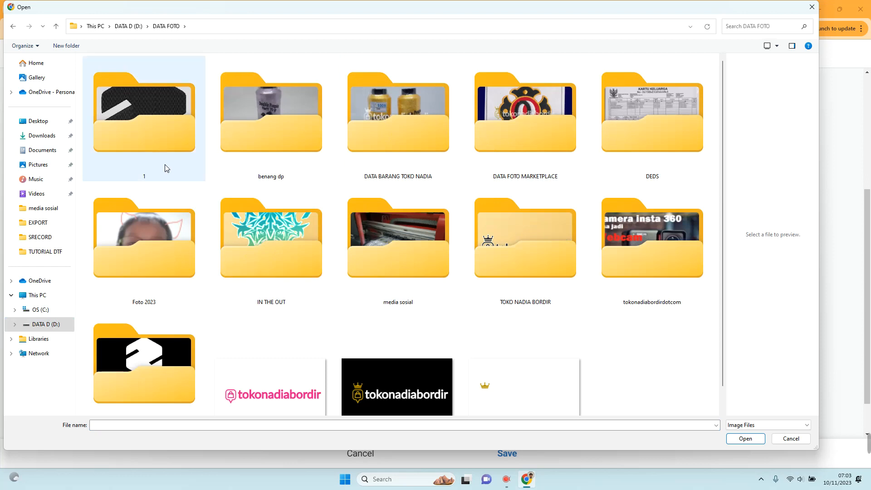
double_click(145, 359)
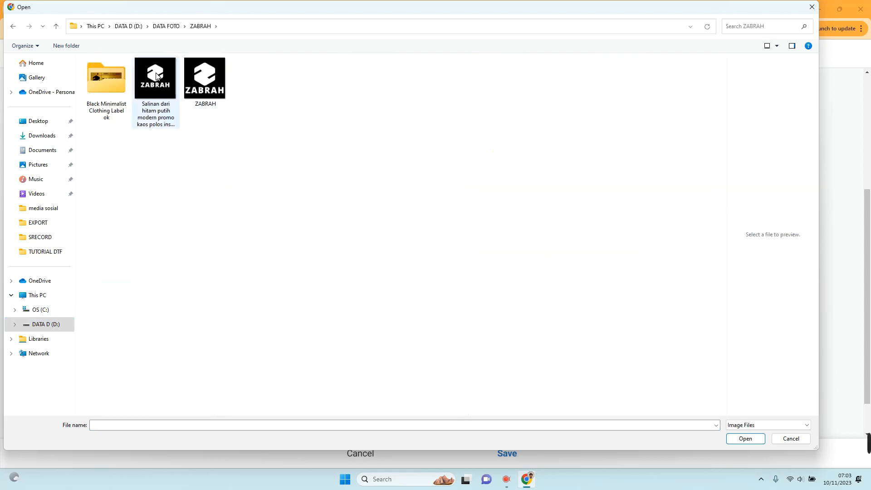
double_click(156, 76)
Step: Review the Photo, Qty and Harga entries on the SABLON DTF order line and save it
scroll(430, 344, down, 5)
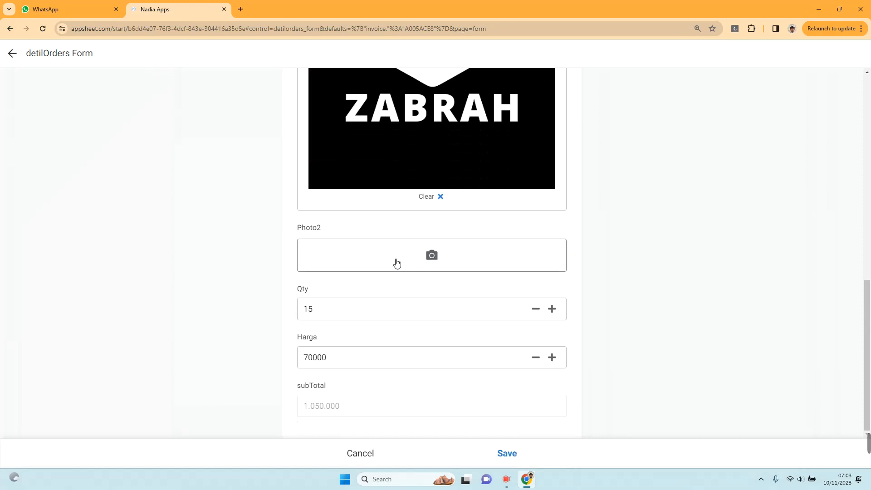
scroll(379, 271, up, 1)
scroll(378, 272, up, 5)
scroll(431, 362, down, 5)
click(510, 452)
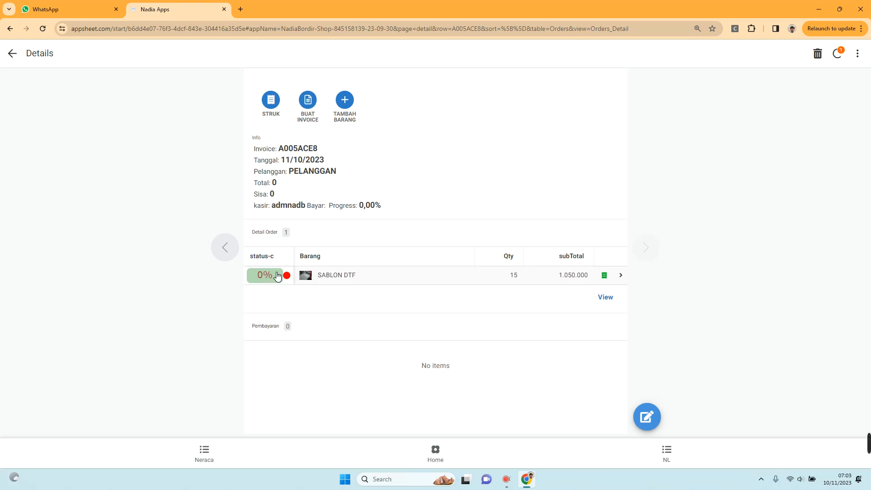
Step: Edit the saved SABLON DTF order line, set its Finish date to 11/12/2023, and save it
click(366, 278)
click(646, 416)
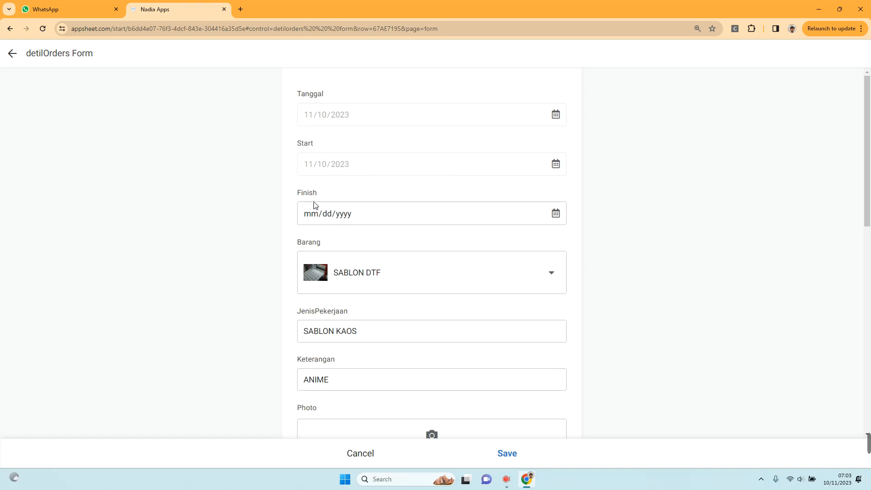
click(561, 215)
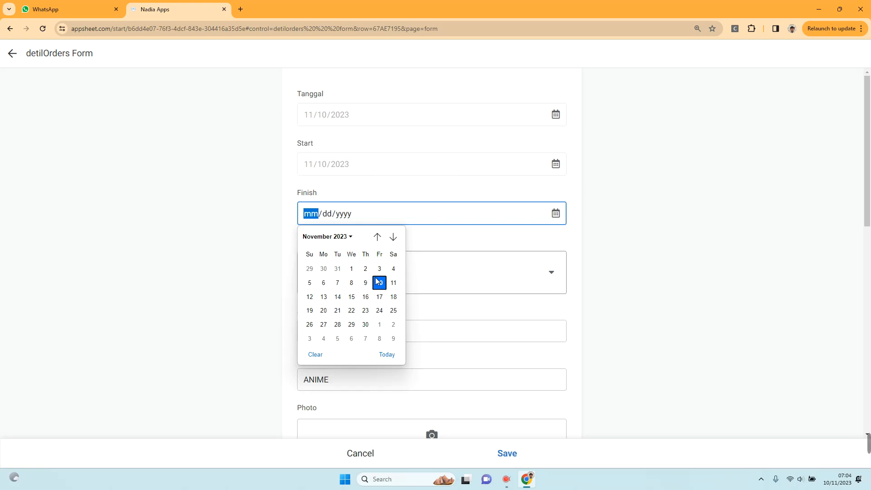
click(310, 298)
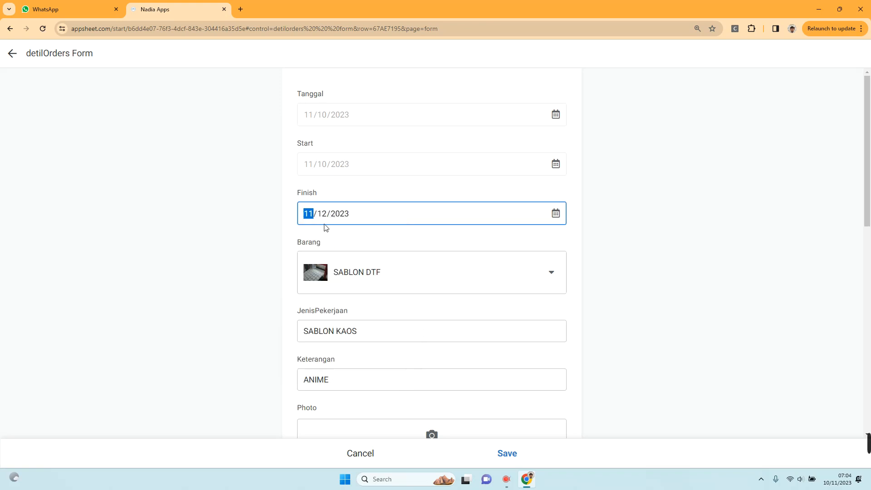
click(555, 214)
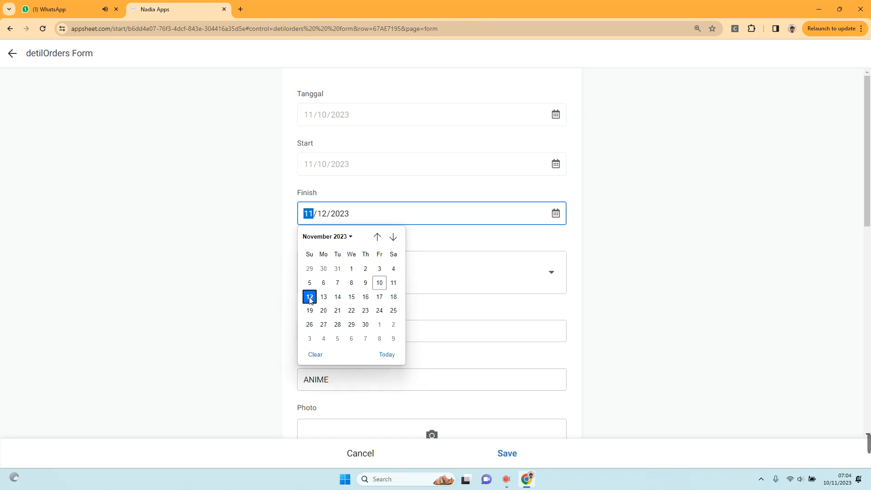
click(309, 297)
click(511, 453)
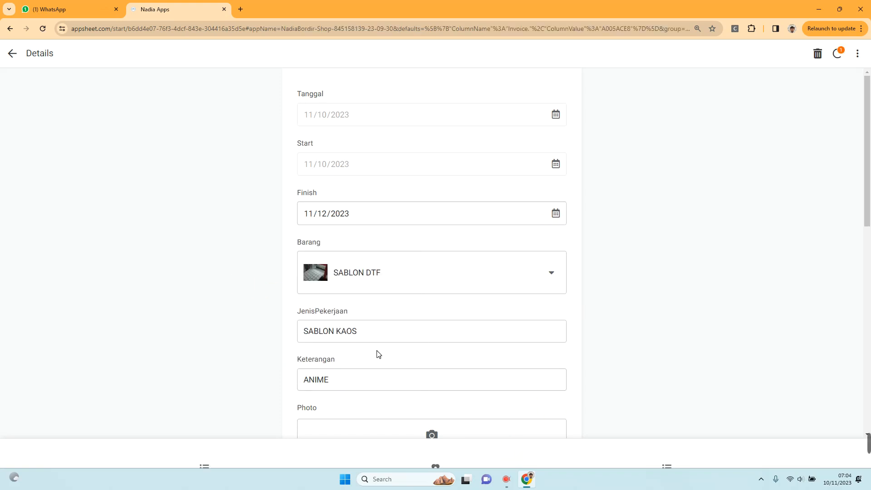
Step: Review the start and finish dates in the SABLON DTF line's details and return to Home
scroll(345, 334, down, 5)
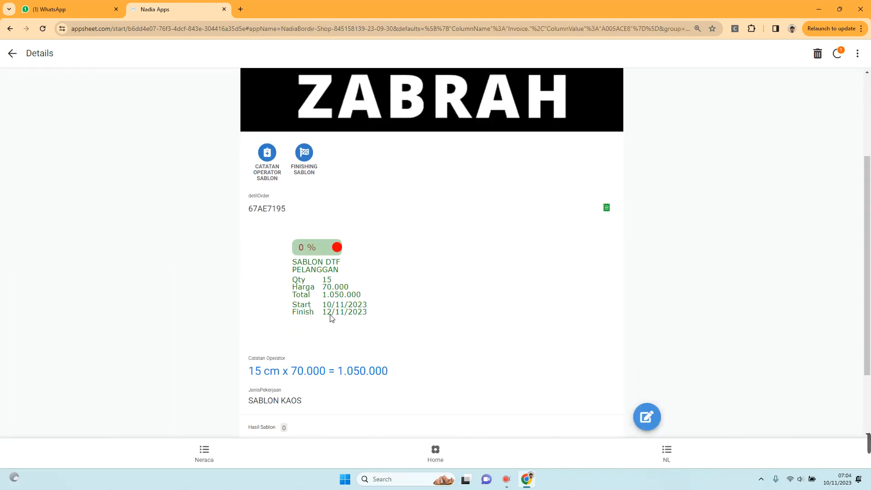
scroll(361, 346, up, 5)
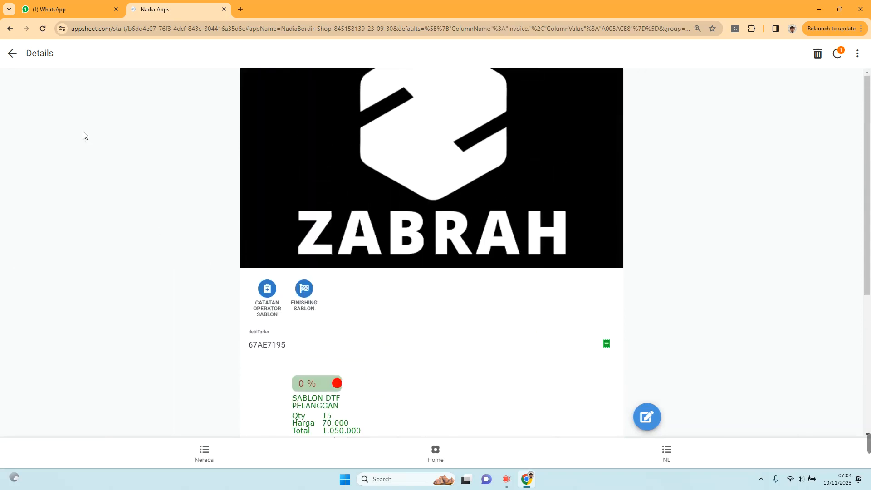
click(12, 53)
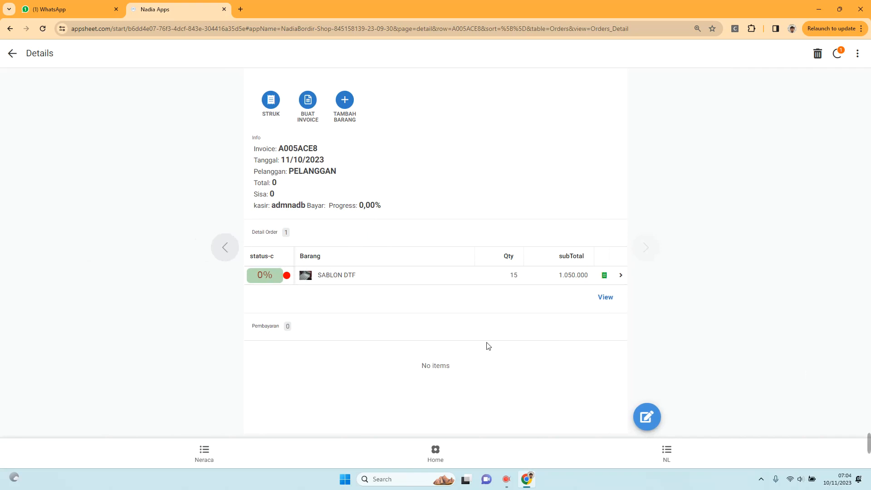
click(442, 450)
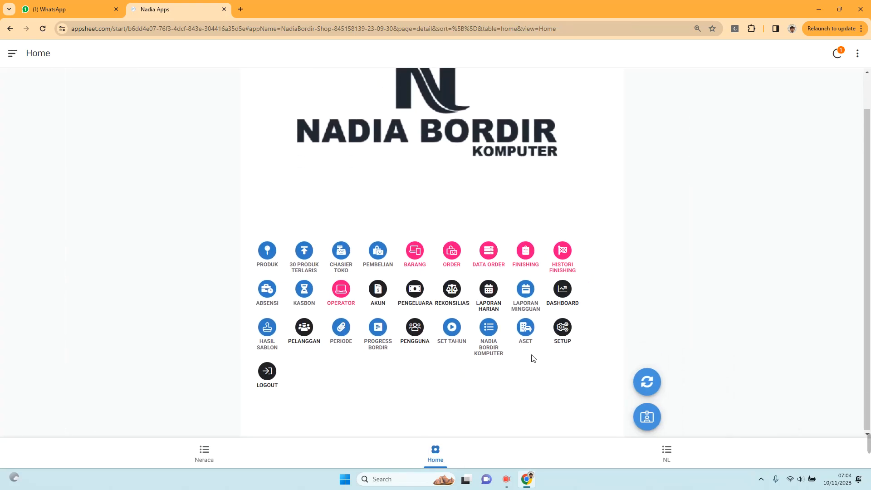
Step: Examine the SABLON DTF job under AHAD in the NADIA BORDIR KOMPUTER schedule and check the system calendar
click(490, 329)
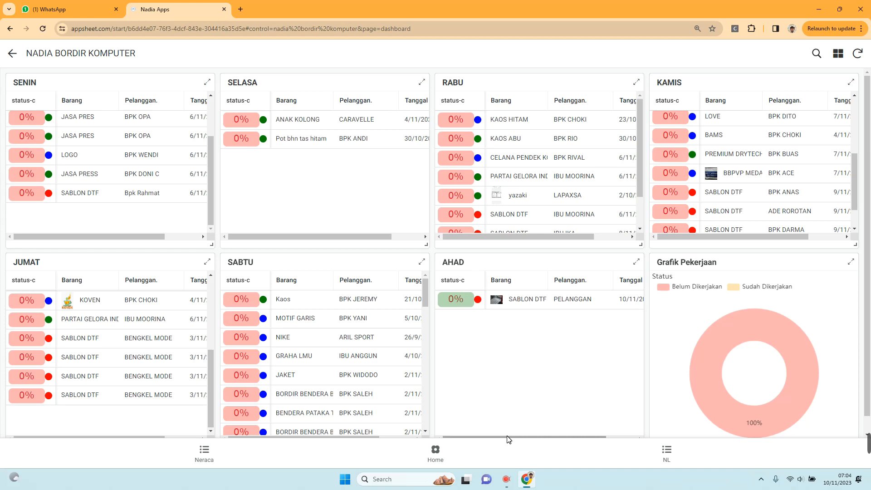
drag(508, 437, 585, 446)
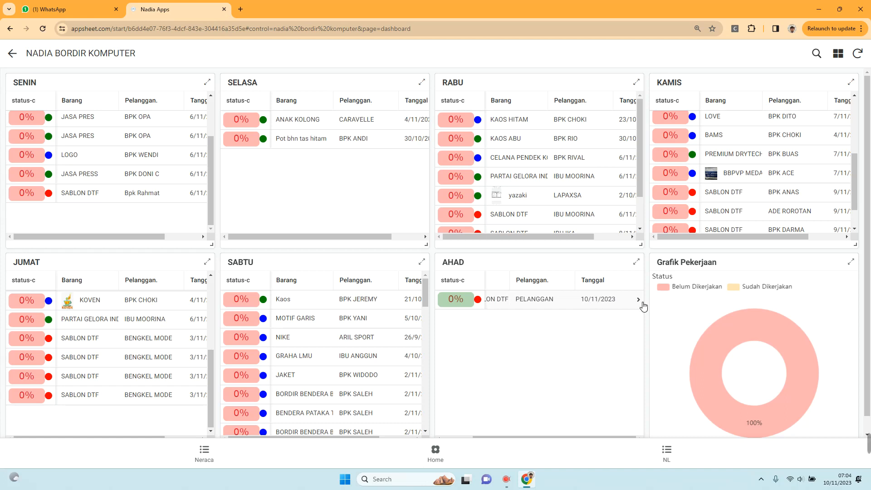
drag(583, 438, 511, 438)
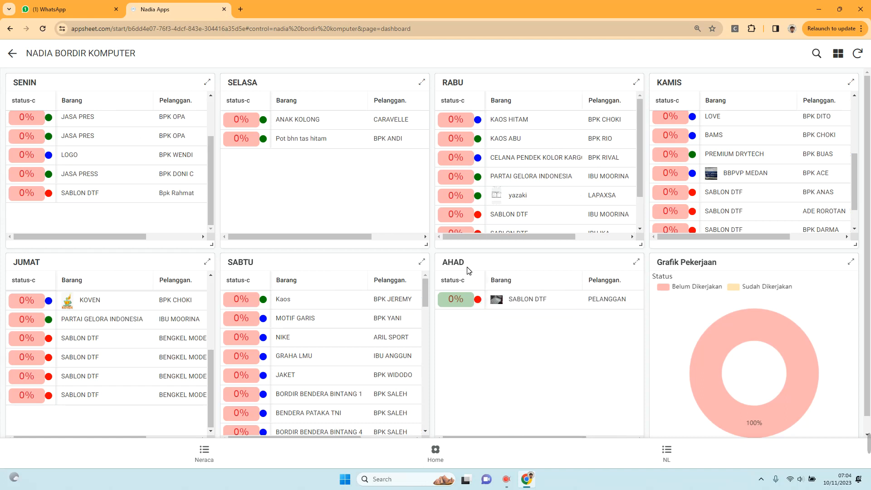
click(842, 479)
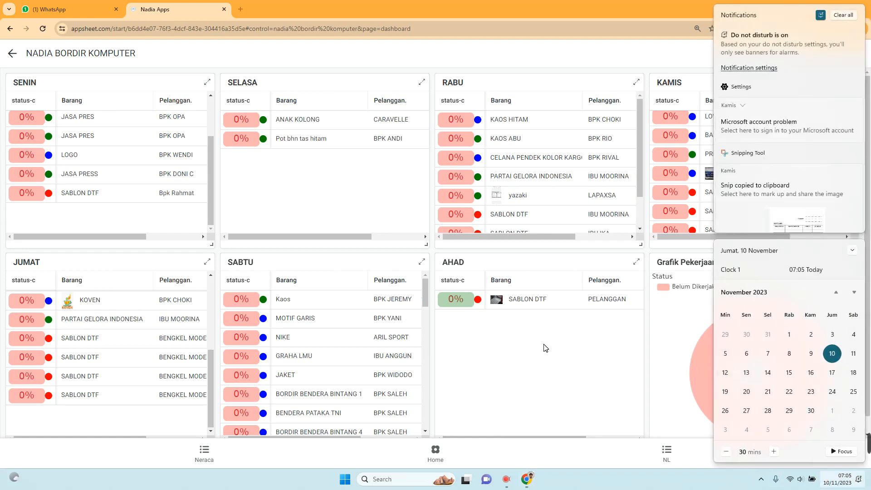
click(514, 397)
Step: Open the Data Order list from Home and search it for PELANG
click(455, 459)
click(495, 302)
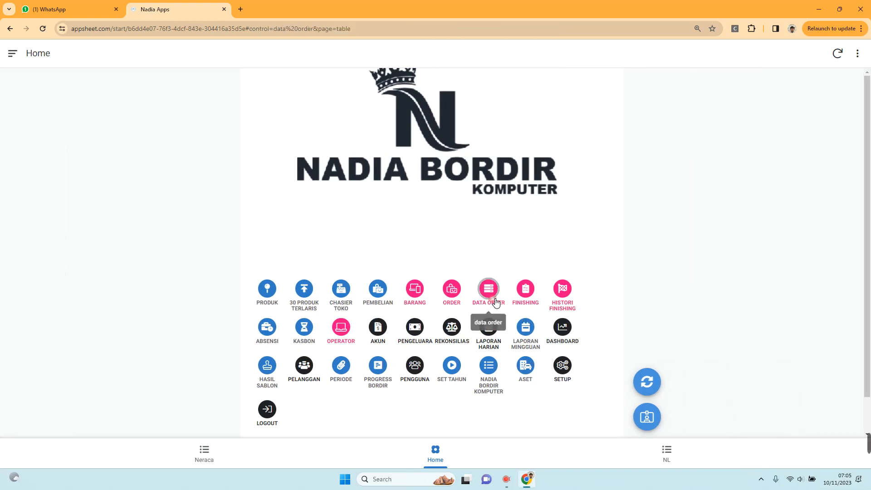
click(828, 53)
click(770, 59)
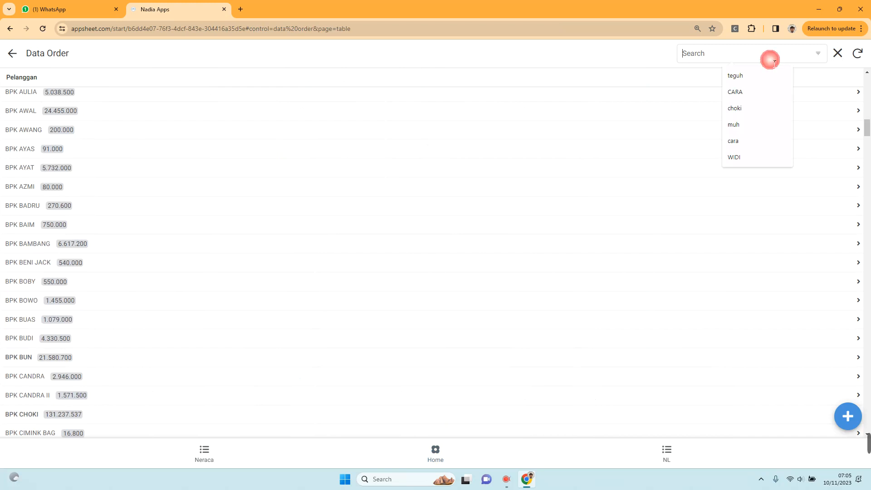
text(PELANG)
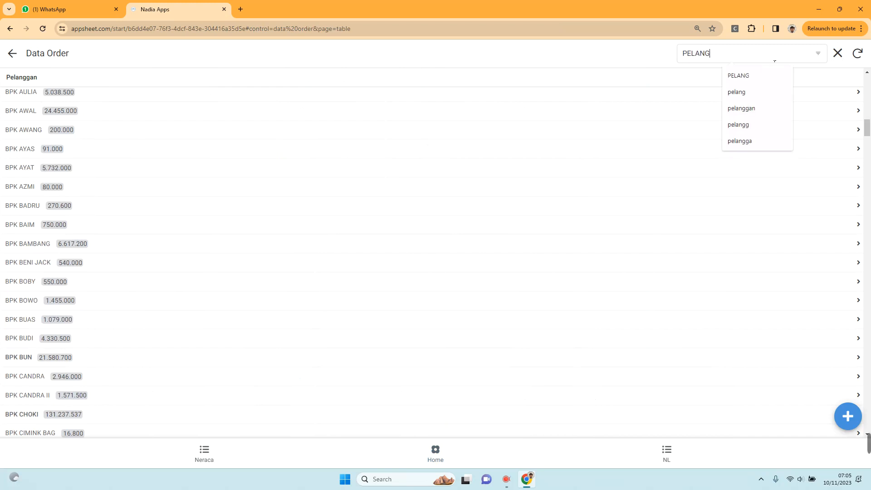
Step: Find PELANGGAN in the customer list and open its order dated 10/11/2023
drag(867, 132, 855, 432)
scroll(88, 311, up, 10)
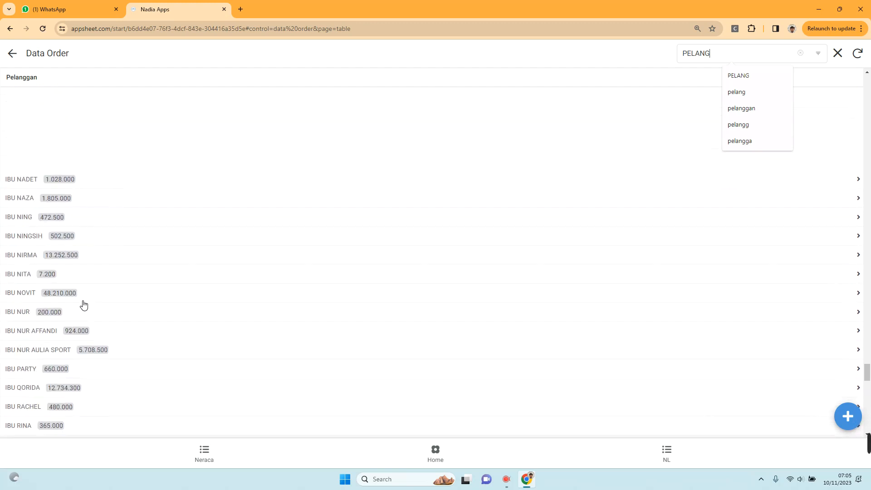
scroll(84, 304, up, 6)
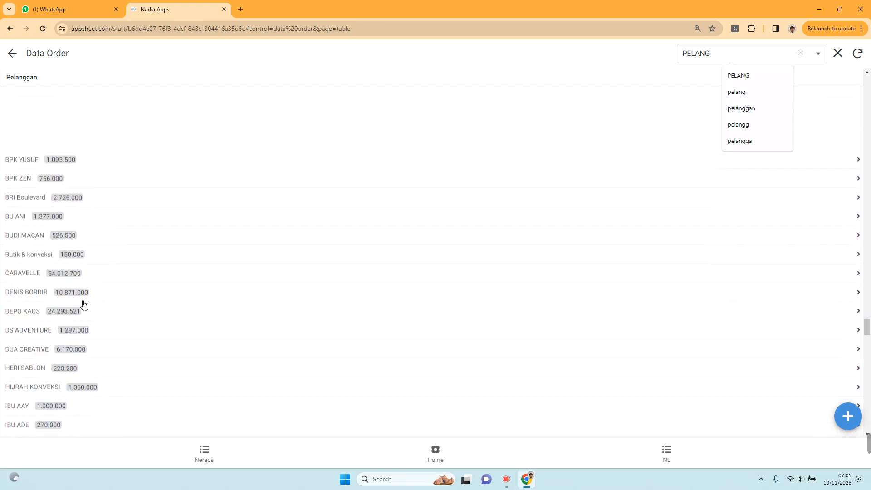
scroll(83, 304, down, 5)
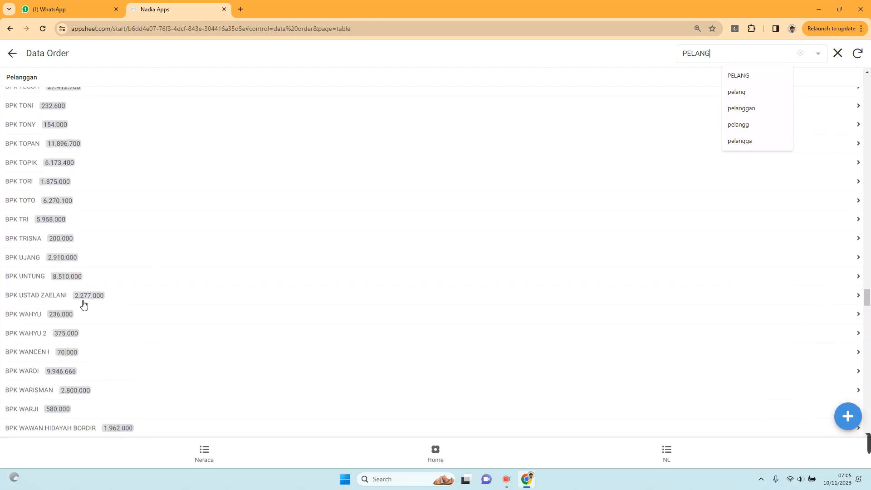
scroll(39, 344, down, 8)
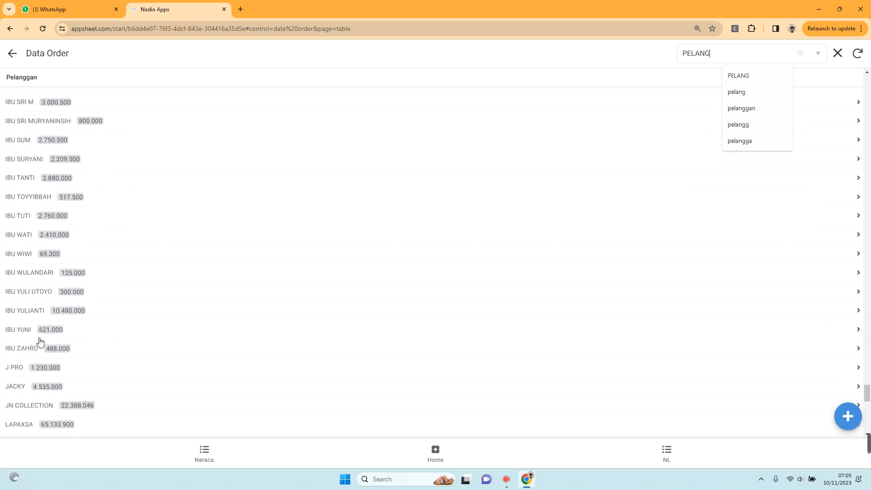
scroll(40, 342, down, 5)
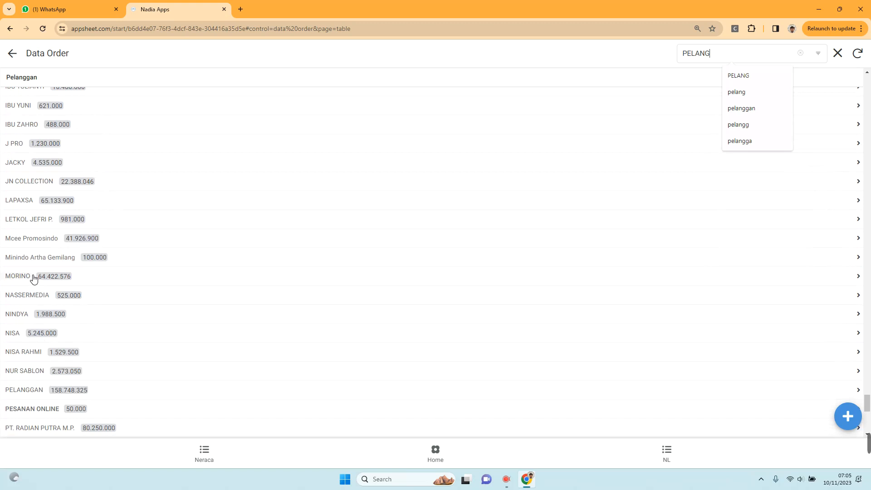
scroll(32, 278, down, 3)
click(204, 253)
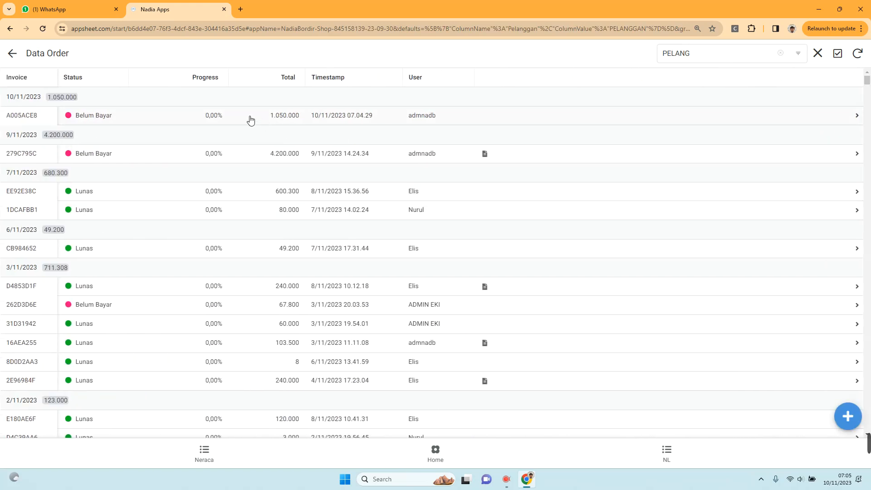
click(111, 119)
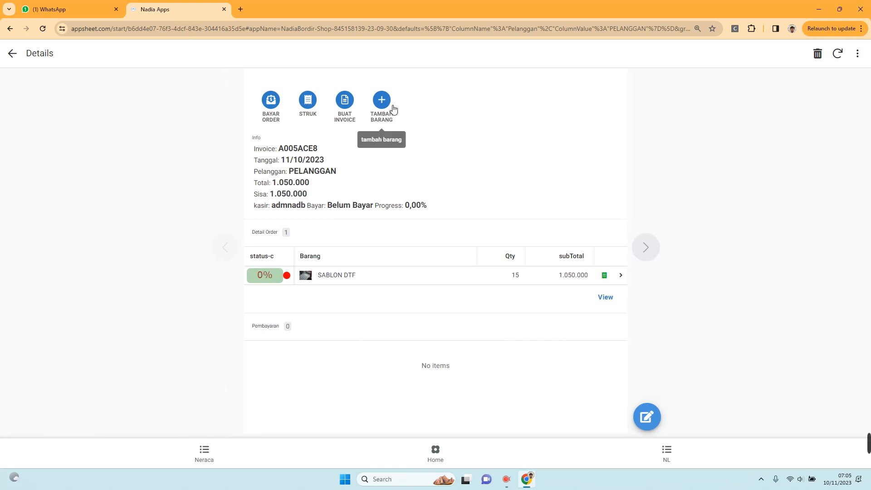
Step: Start another item line on the order with BENDERA 7X4 as its Barang
click(381, 100)
click(453, 272)
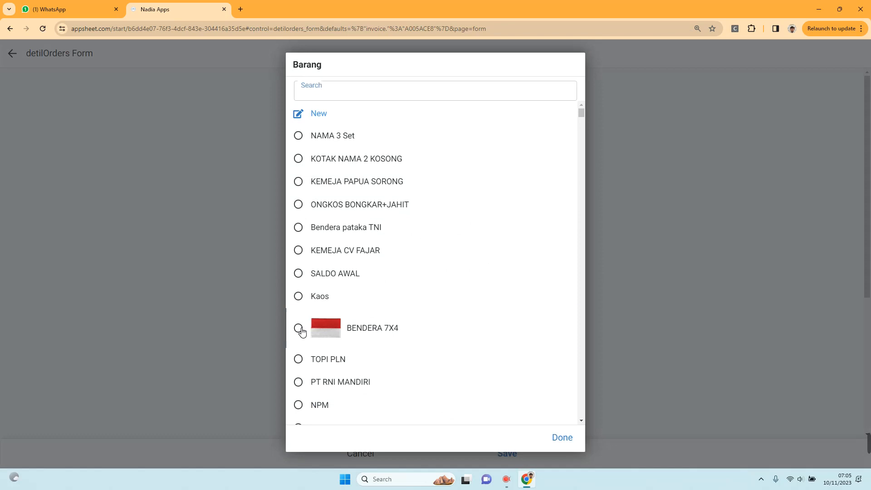
click(302, 332)
scroll(285, 298, down, 4)
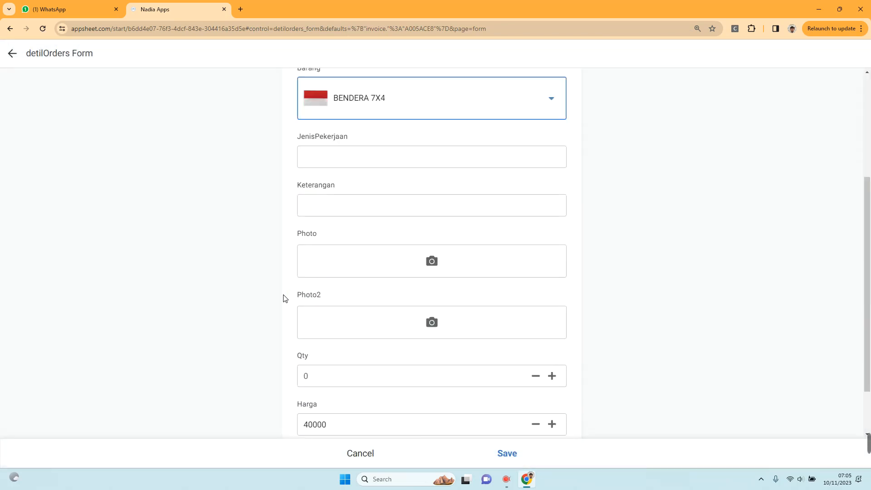
scroll(285, 298, down, 2)
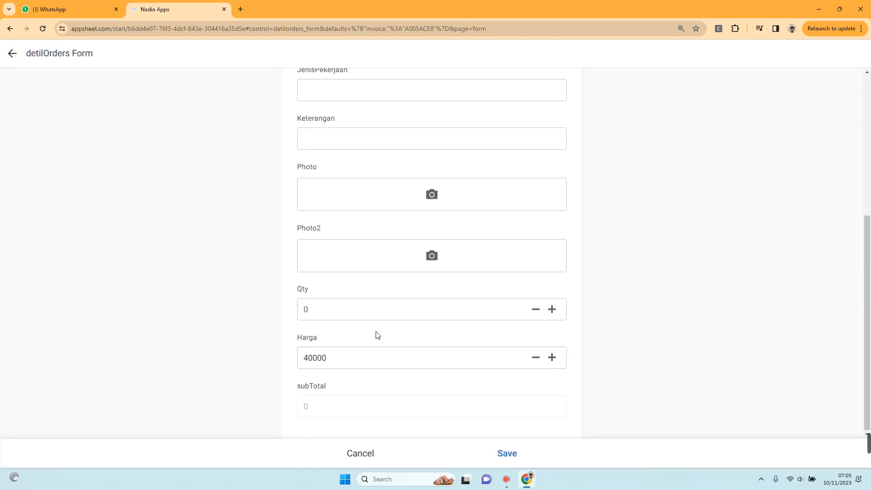
scroll(363, 318, up, 3)
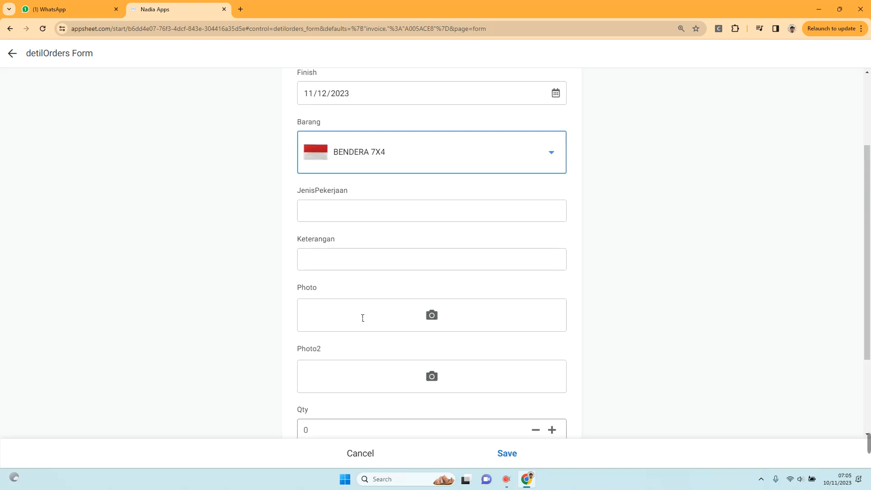
Step: Set the flag item's Finish date to 11/12/2023 and enter BENDERA as its Keterangan
scroll(321, 253, up, 2)
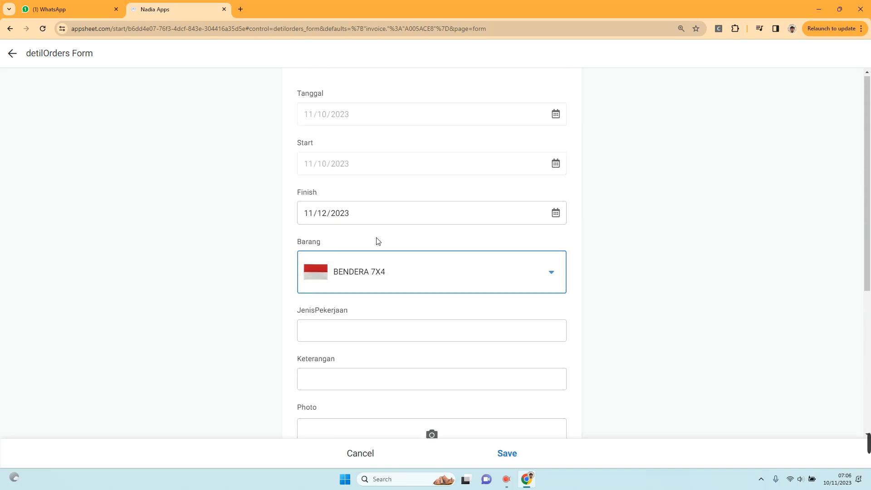
click(555, 213)
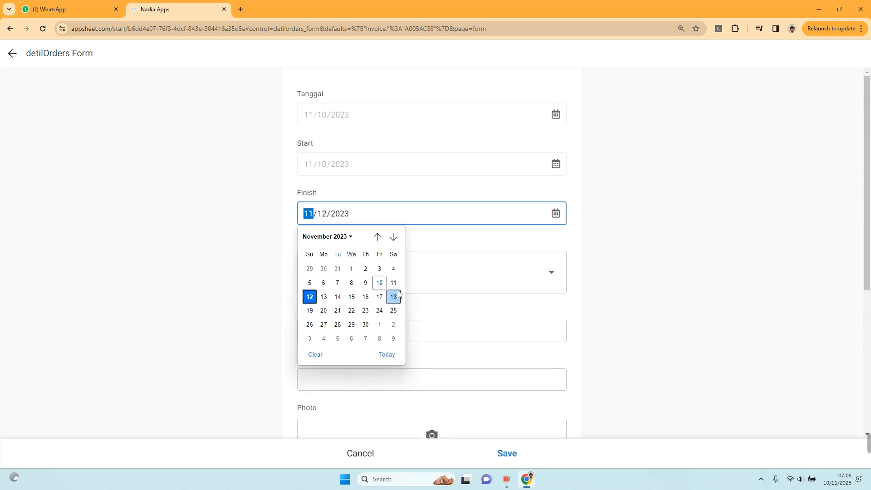
click(309, 297)
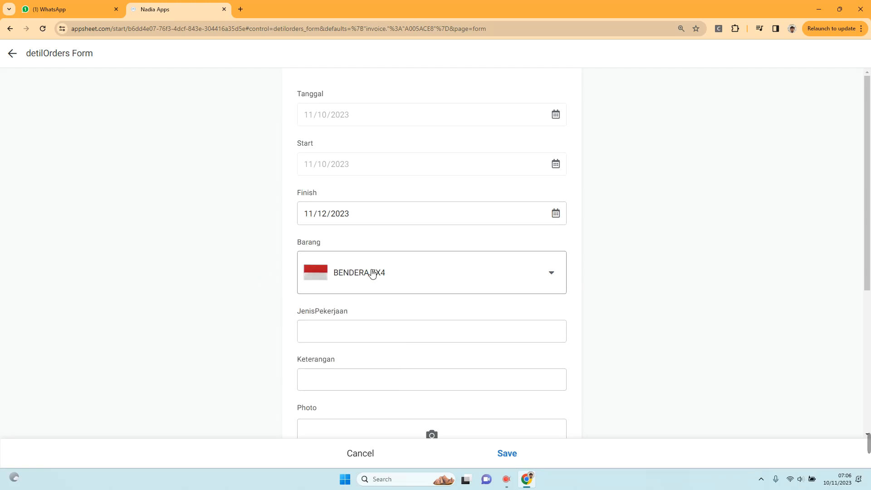
scroll(382, 310, down, 2)
click(331, 294)
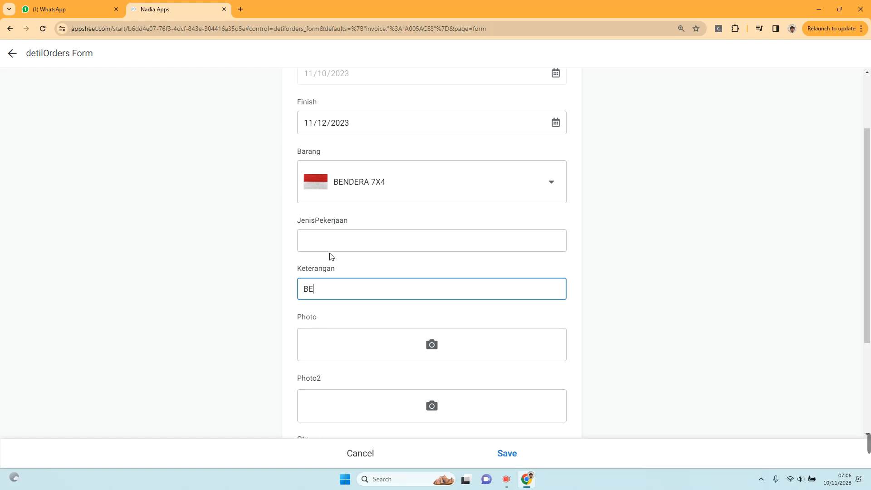
scroll(332, 257, down, 3)
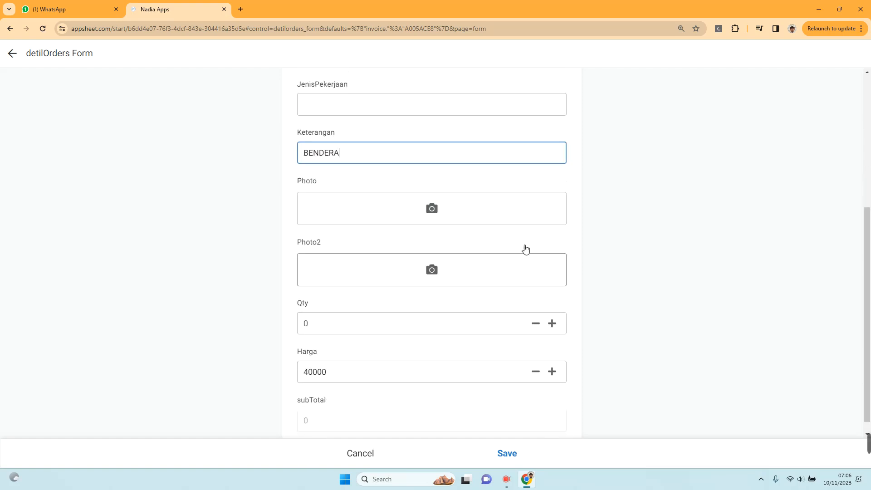
click(432, 207)
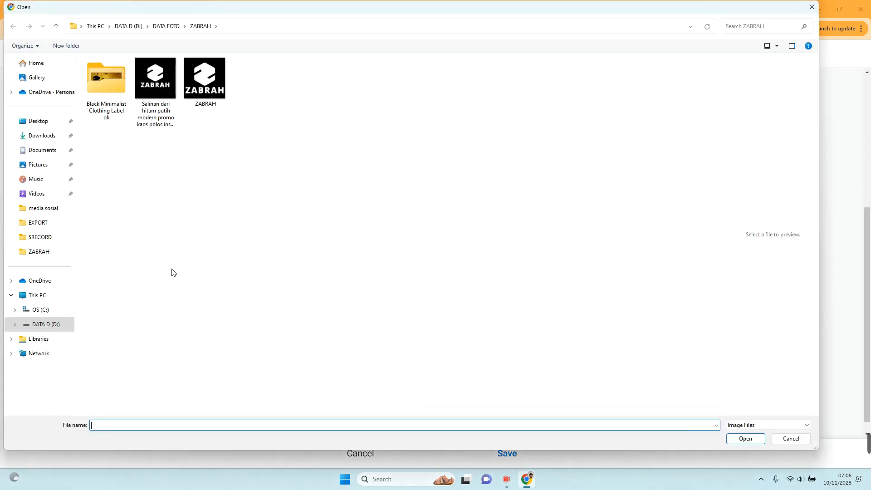
click(55, 26)
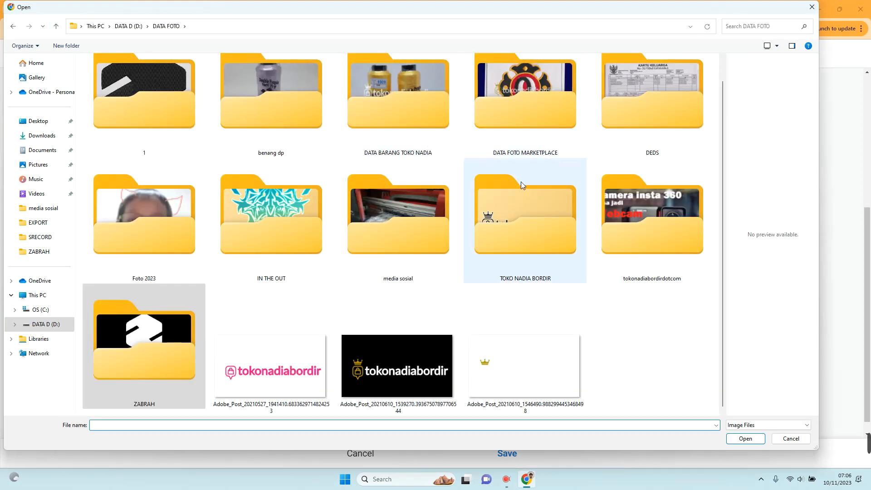
scroll(522, 181, up, 1)
double_click(521, 140)
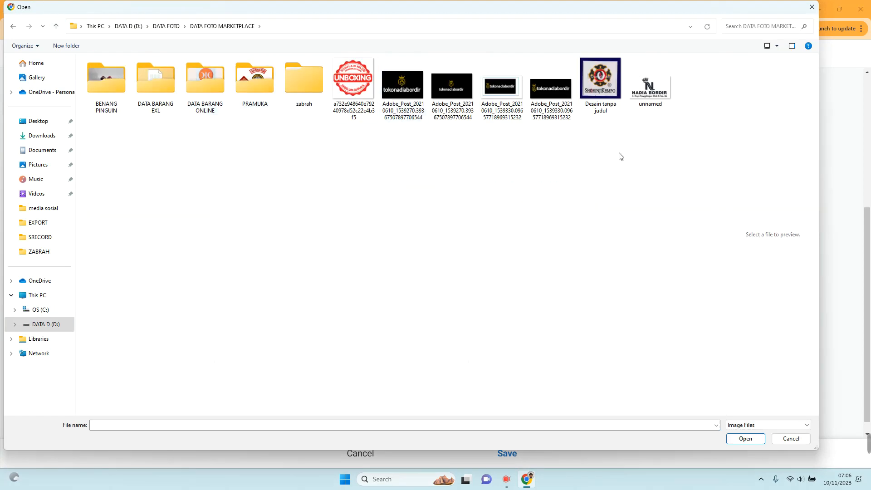
double_click(207, 86)
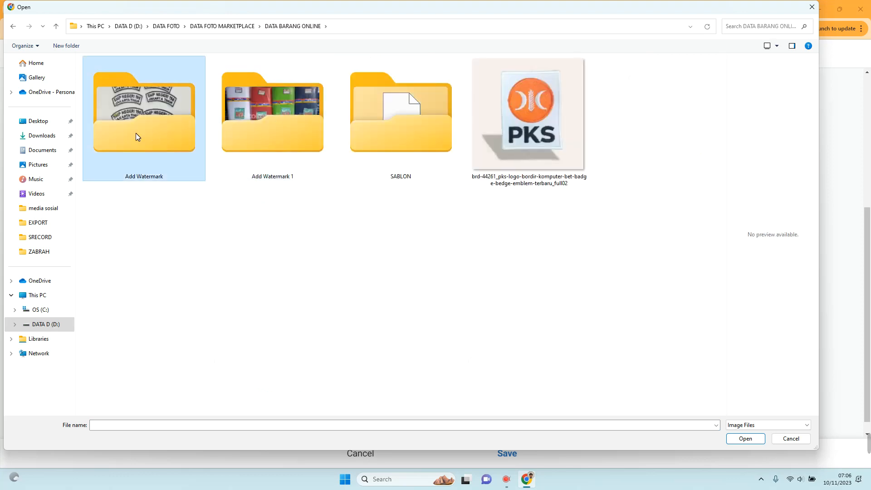
double_click(136, 136)
double_click(510, 198)
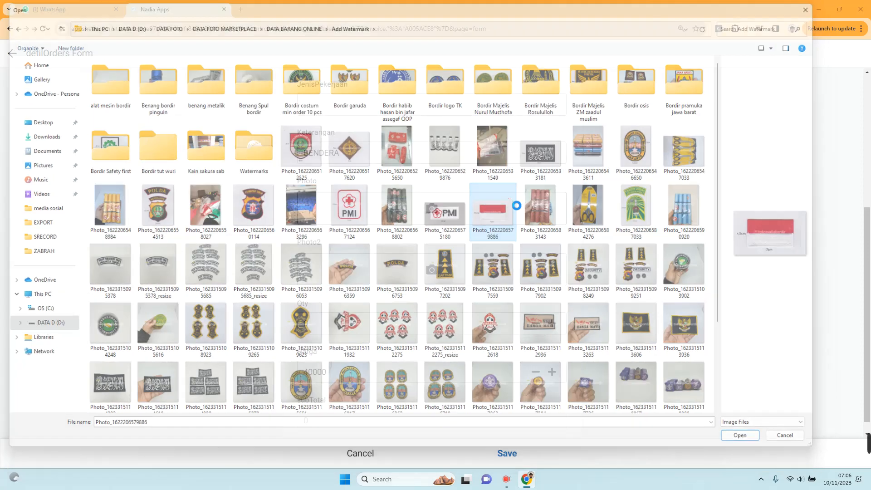
Step: Set the flag item's Harga to 2500
scroll(440, 306, down, 5)
click(348, 316)
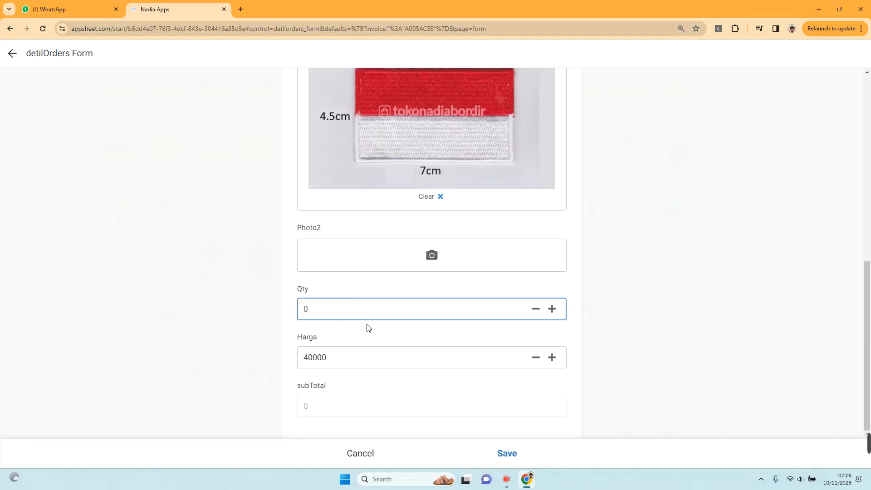
drag(341, 357, 288, 361)
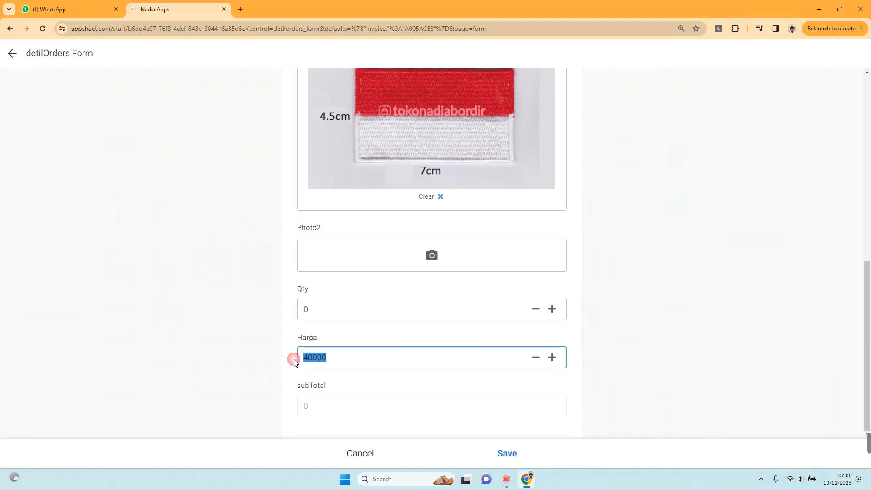
click(333, 336)
drag(341, 358, 286, 365)
text(2500)
drag(328, 358, 301, 357)
text(2500)
Step: Set the flag item's Qty to 250 and save the item line
click(350, 303)
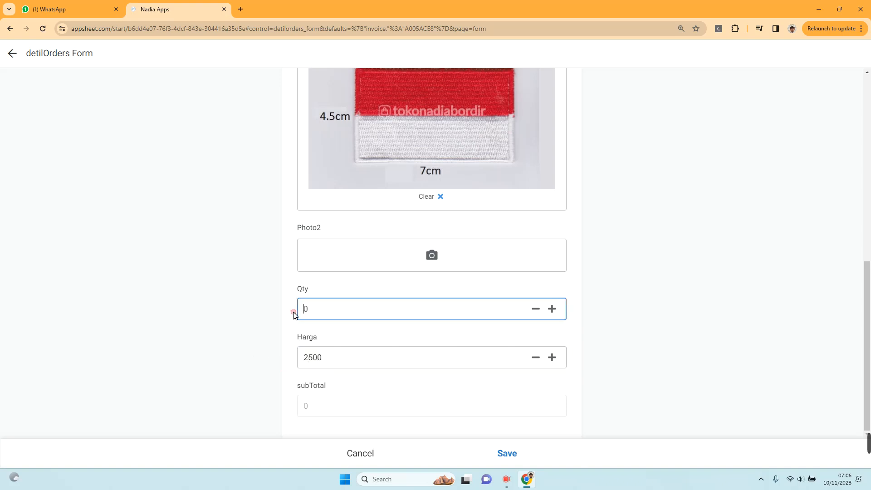
click(258, 311)
drag(346, 313, 304, 323)
text(250)
click(264, 324)
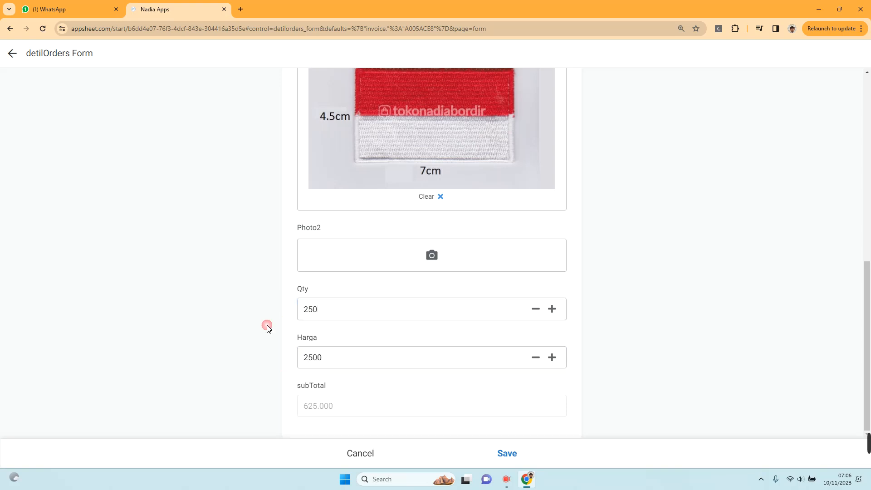
click(507, 453)
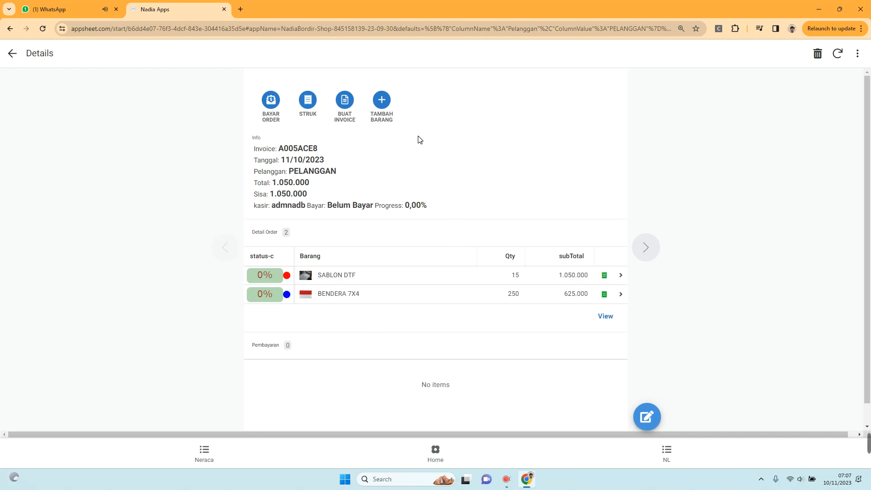
Step: Start another item line on the order with JASA PRES as Barang and KAOS as Keterangan
click(381, 99)
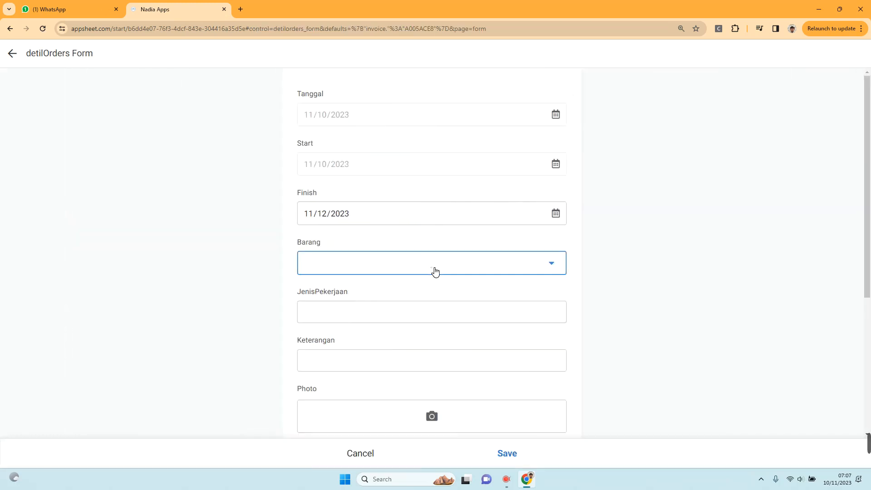
click(434, 270)
scroll(424, 290, down, 3)
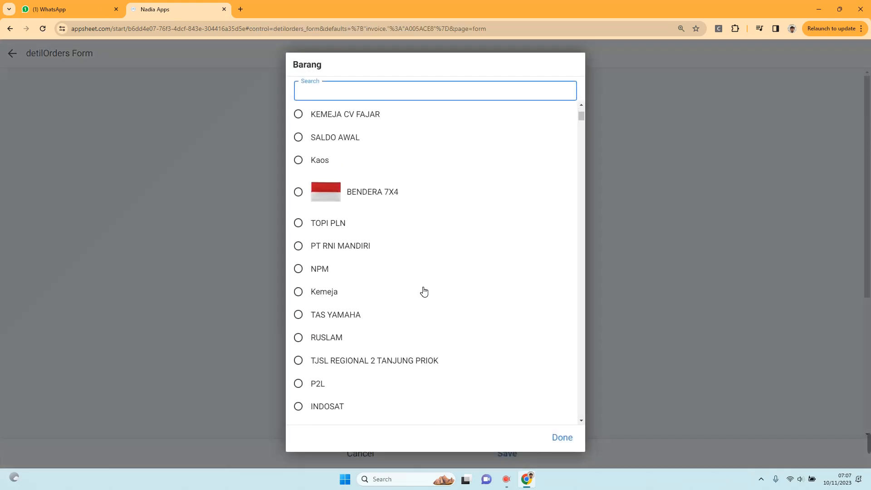
text(JAS)
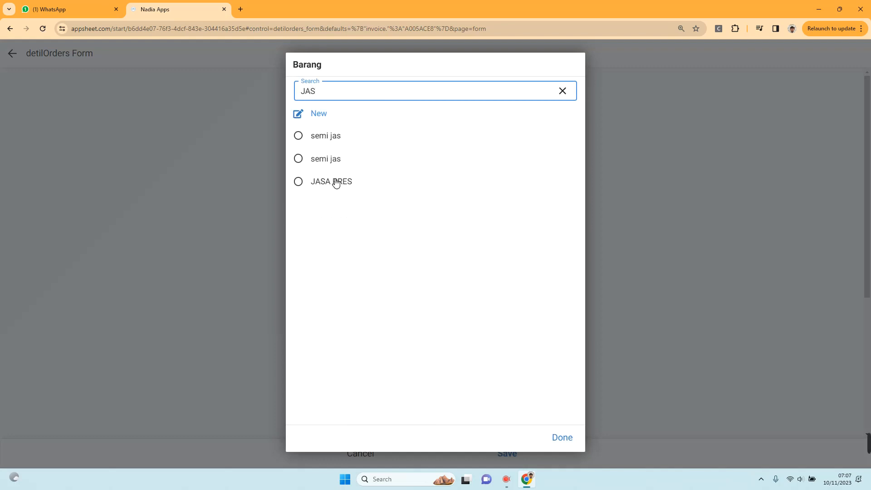
click(335, 182)
scroll(354, 272, down, 1)
click(341, 318)
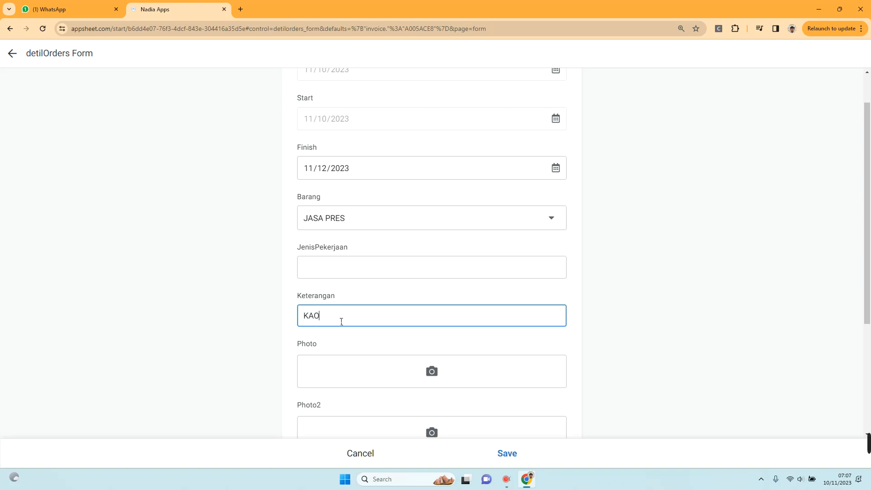
Step: Attach image 1 from the zabrah VERSI 1 folder as the JASA PRES item's Photo
scroll(332, 325, down, 3)
click(379, 242)
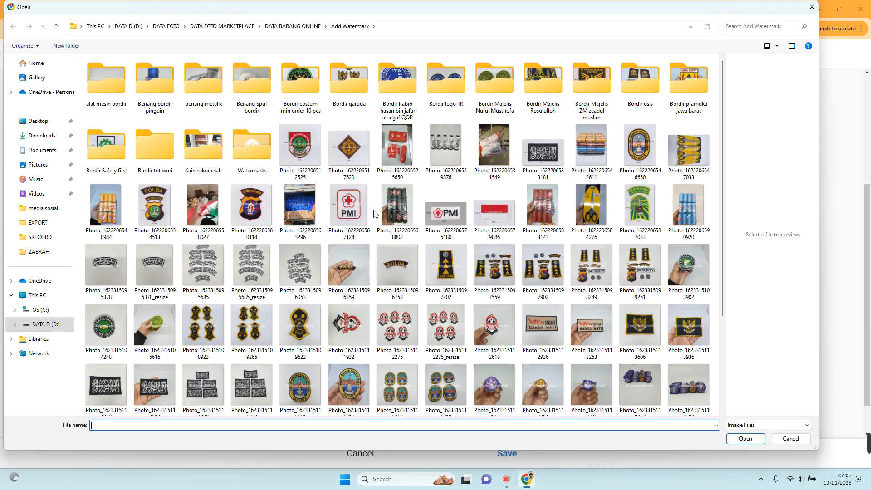
click(56, 27)
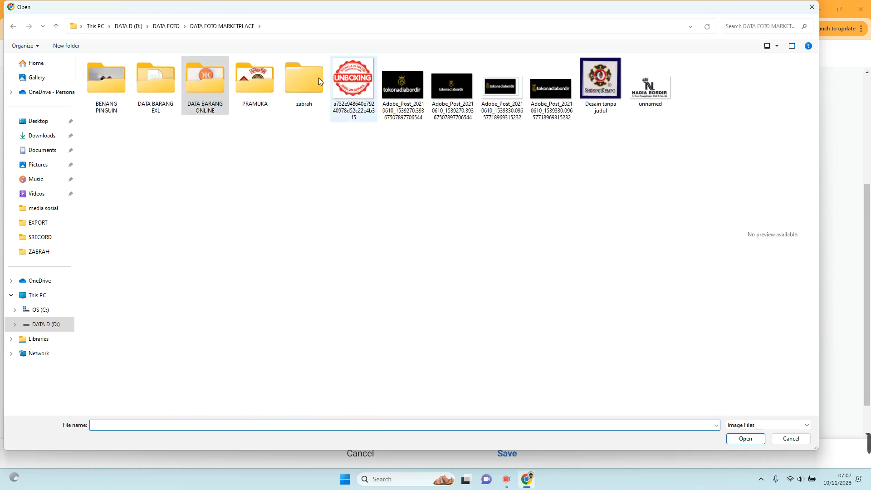
double_click(301, 78)
double_click(107, 90)
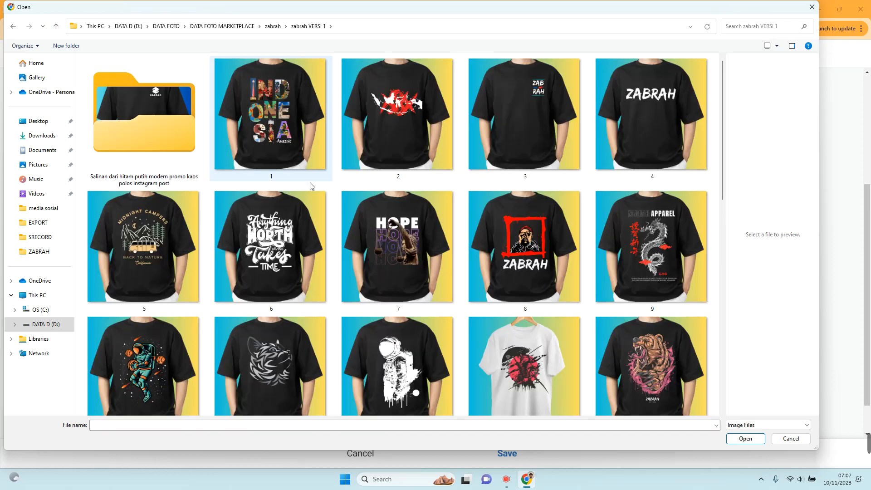
click(284, 135)
double_click(284, 135)
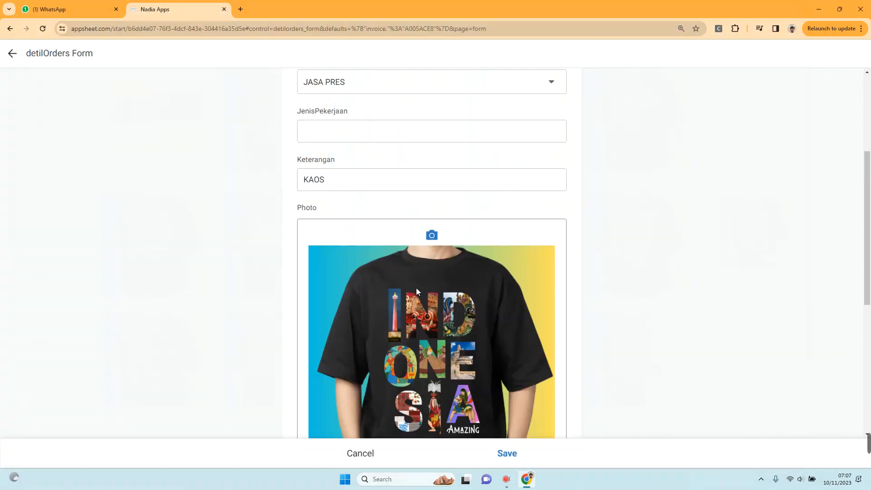
Step: Set the JASA PRES item's Qty to 300 and save the item line
scroll(416, 288, down, 5)
scroll(345, 284, up, 4)
scroll(374, 309, down, 5)
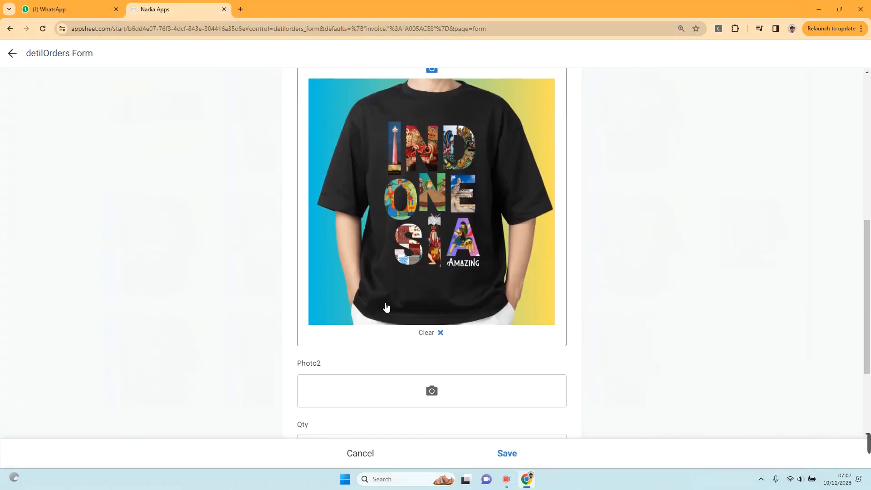
click(329, 310)
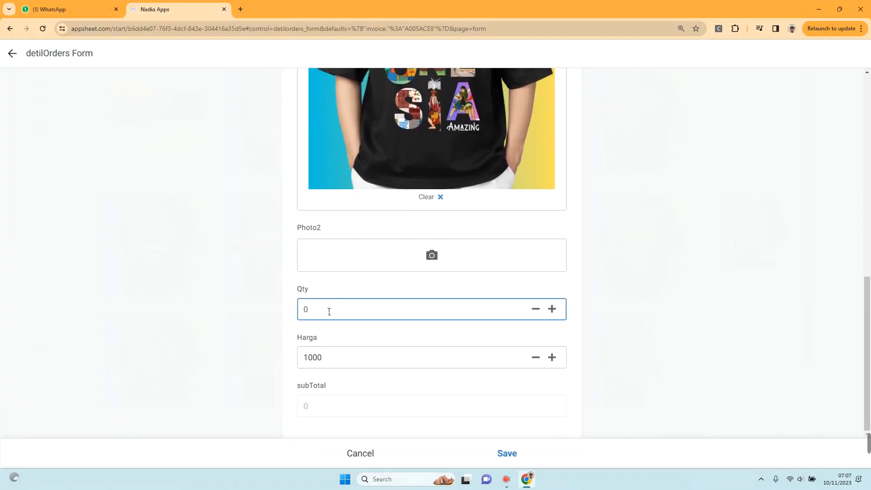
text(300)
click(203, 344)
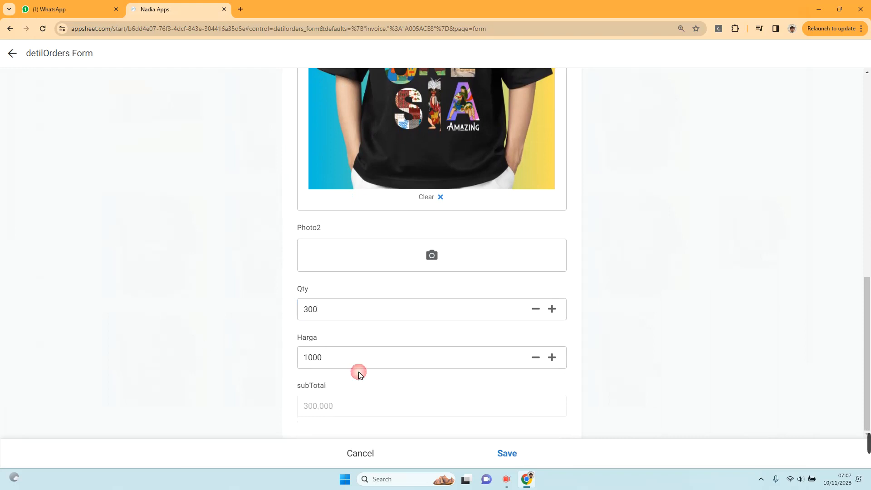
click(507, 453)
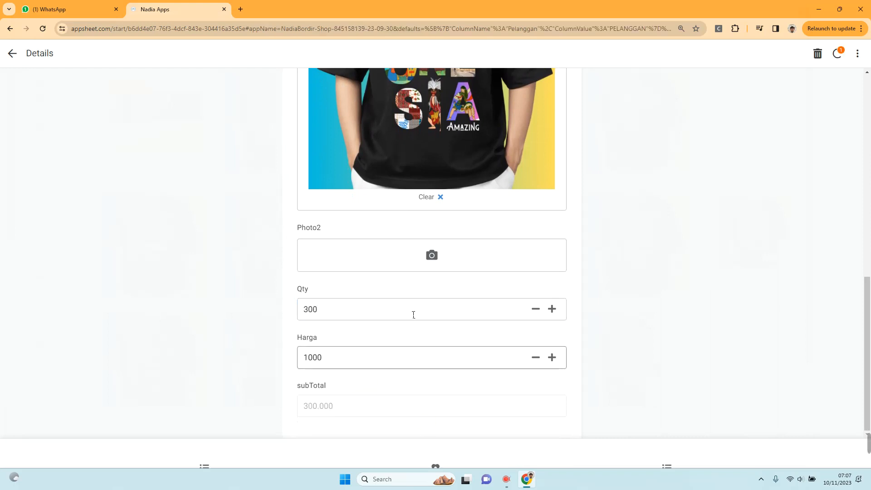
Step: Open the JASA PRES line from the order, delete it and return to the order
click(403, 317)
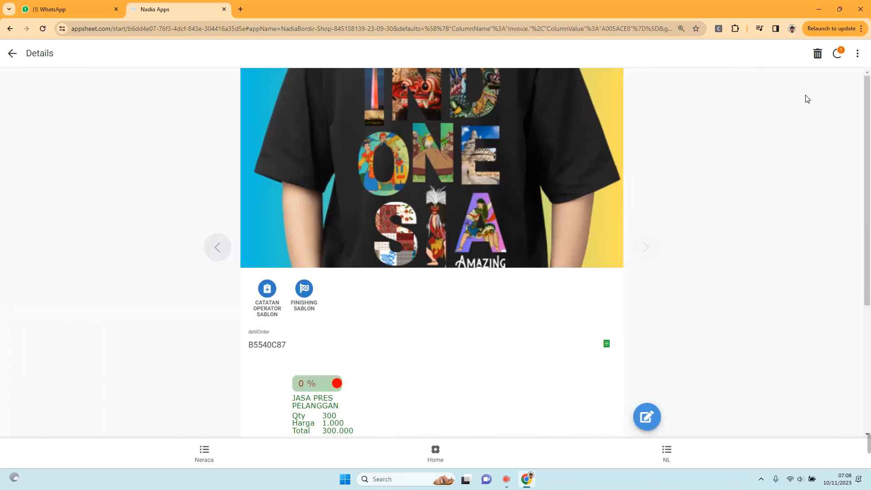
click(817, 56)
click(504, 267)
click(20, 62)
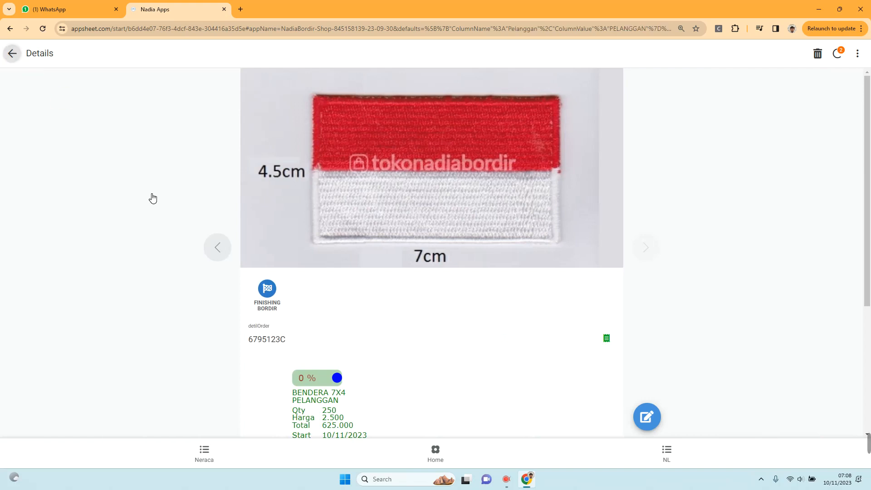
Step: Start another item line on the order and create a new Barang named JASA PRES for it
click(383, 100)
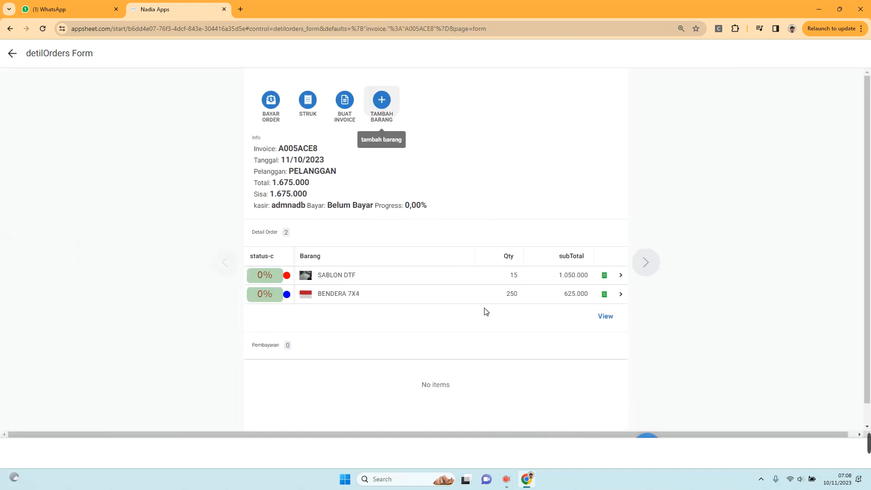
click(428, 260)
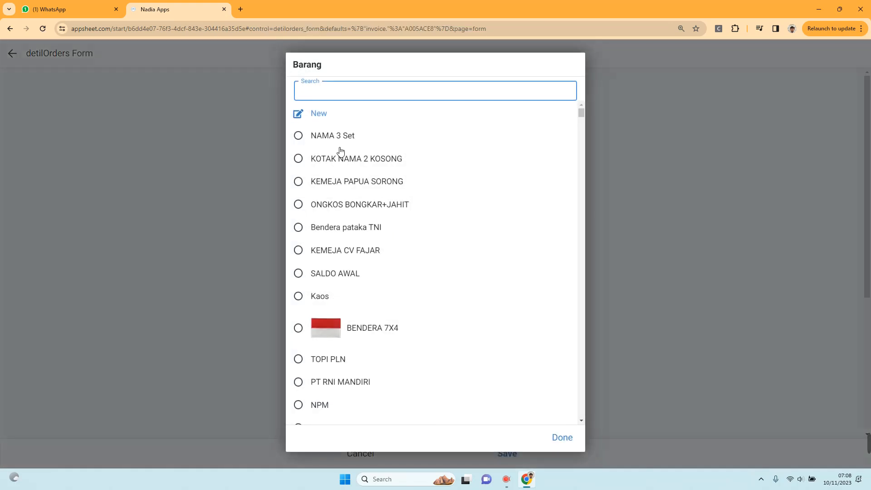
click(325, 115)
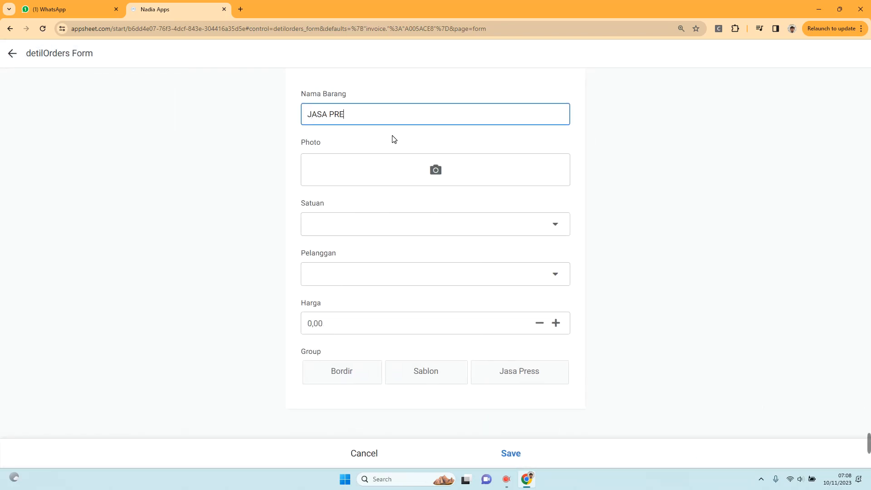
Step: Give the new Barang image 1 from the zabrah VERSI 1 folder as Photo and Pcs as Satuan
click(366, 176)
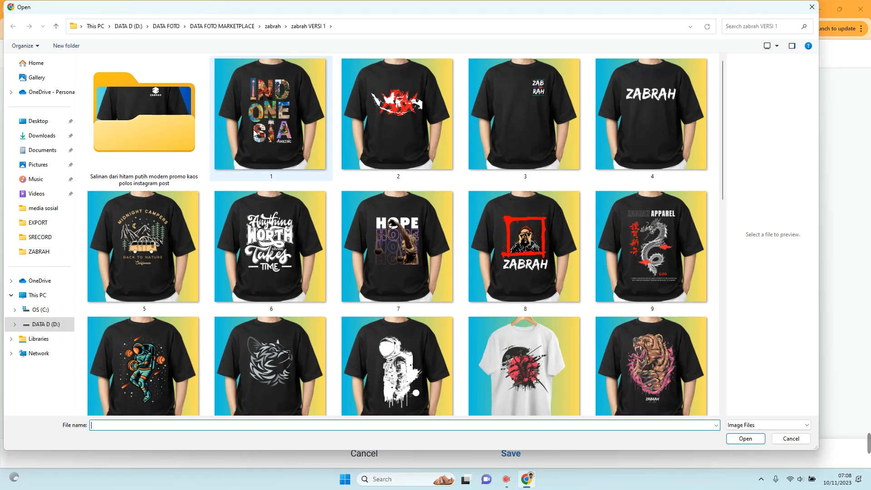
double_click(254, 132)
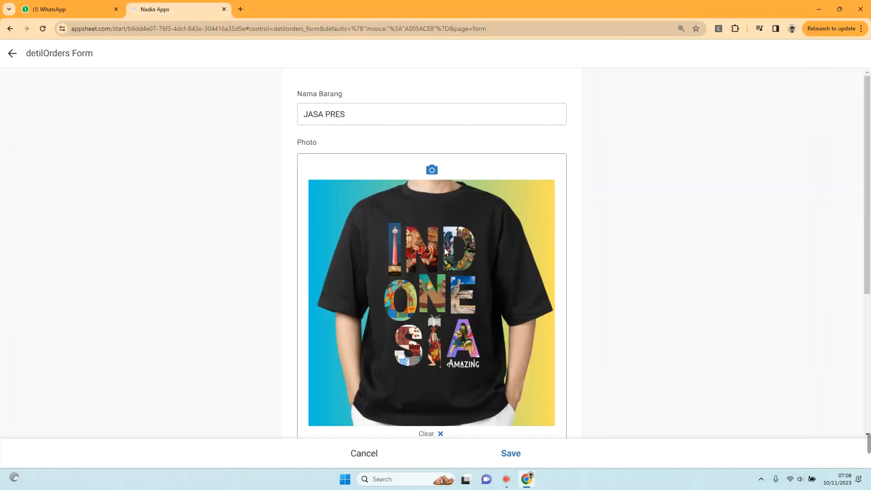
scroll(379, 255, down, 5)
click(381, 255)
click(327, 88)
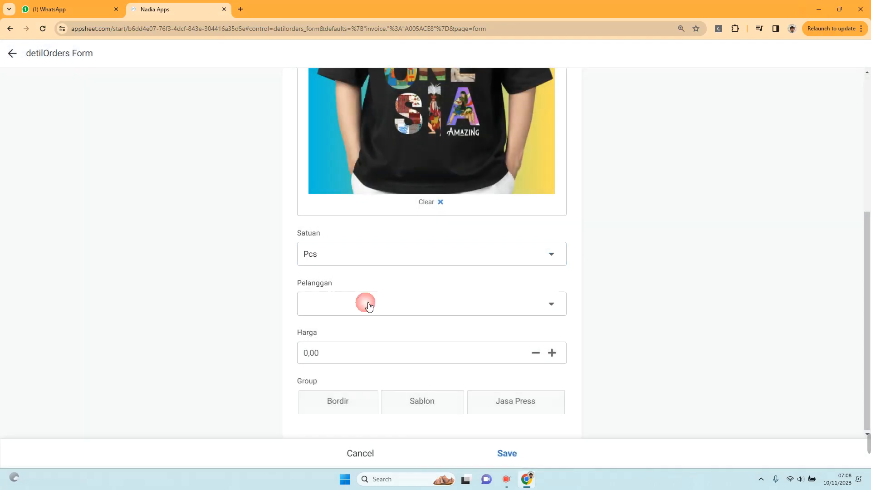
Step: Assign PELANGGAN as the new Barang's Pelanggan, set Harga to 1000 and Group to Jasa Press, and save it
click(364, 303)
text(PE)
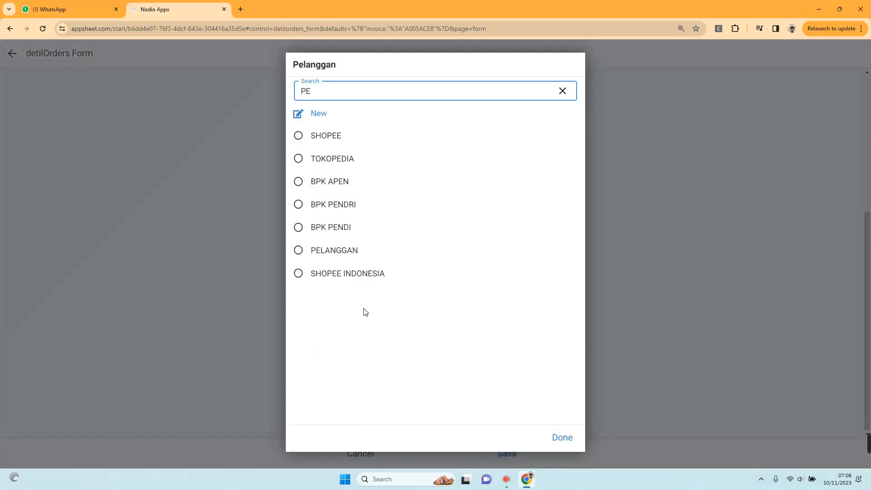
click(298, 249)
click(363, 358)
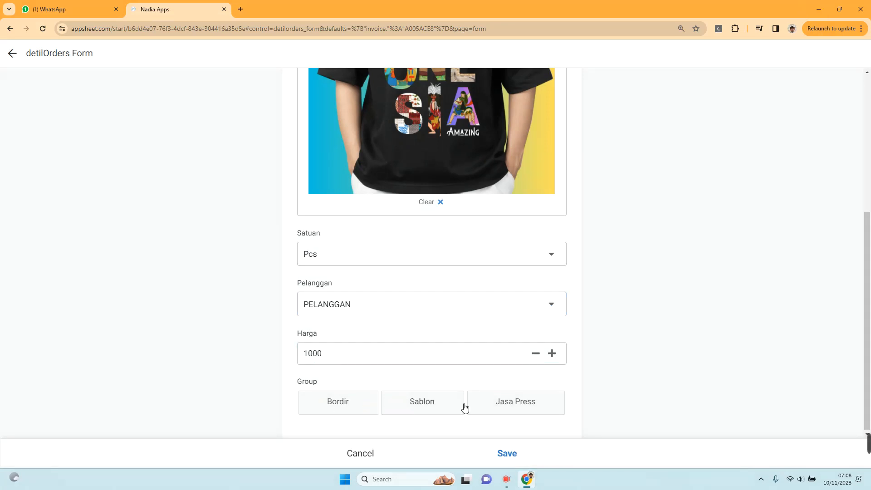
click(521, 410)
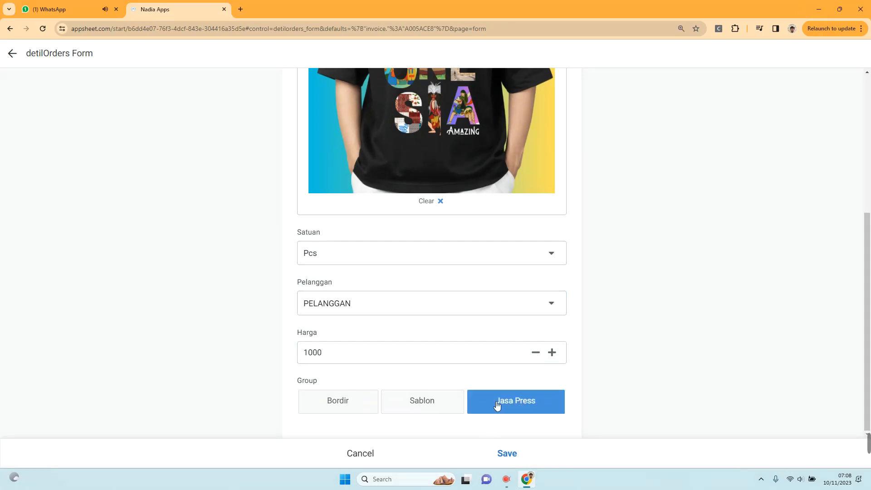
click(507, 453)
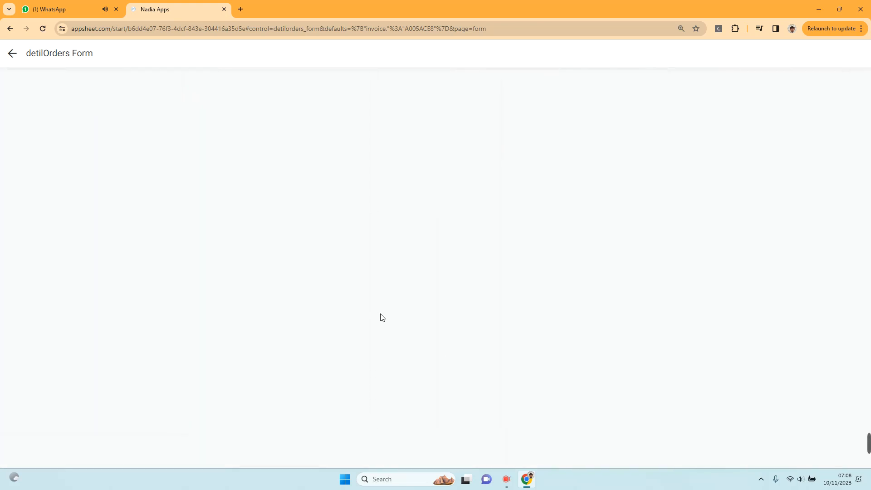
Step: Set the JASA PRES item line's Qty to 300 and enter KAOS as its Keterangan
click(330, 312)
text(300)
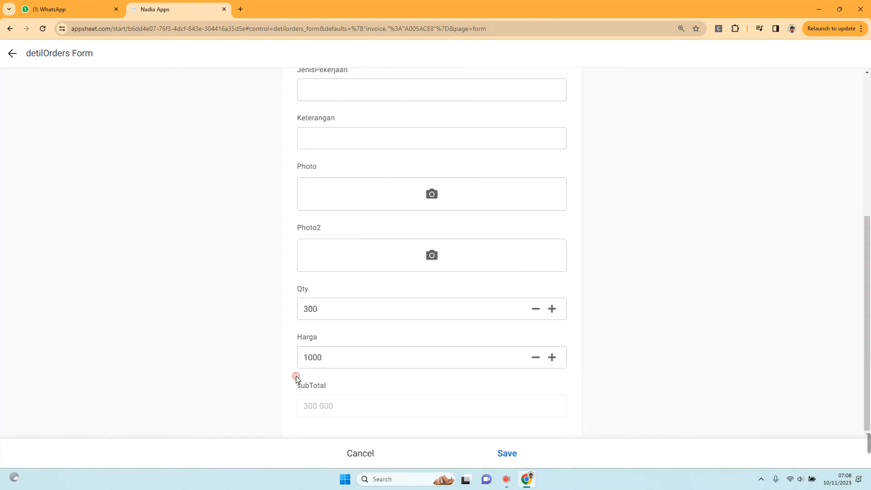
scroll(408, 371, up, 3)
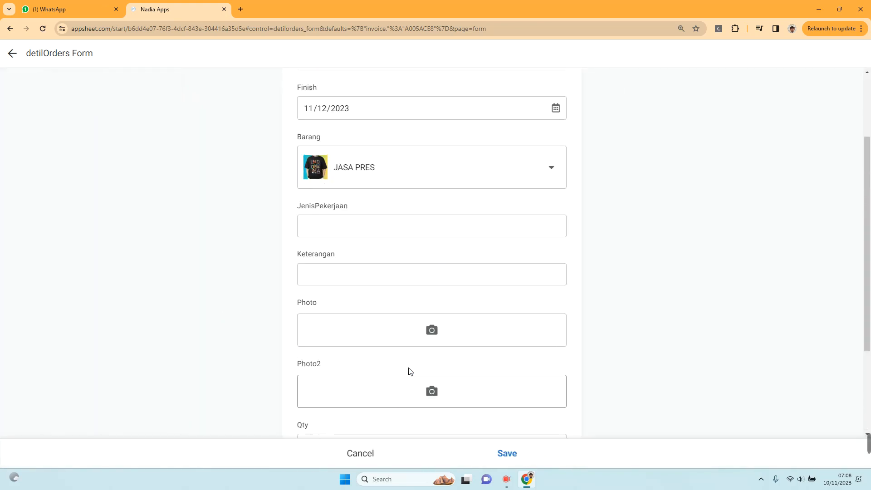
click(335, 280)
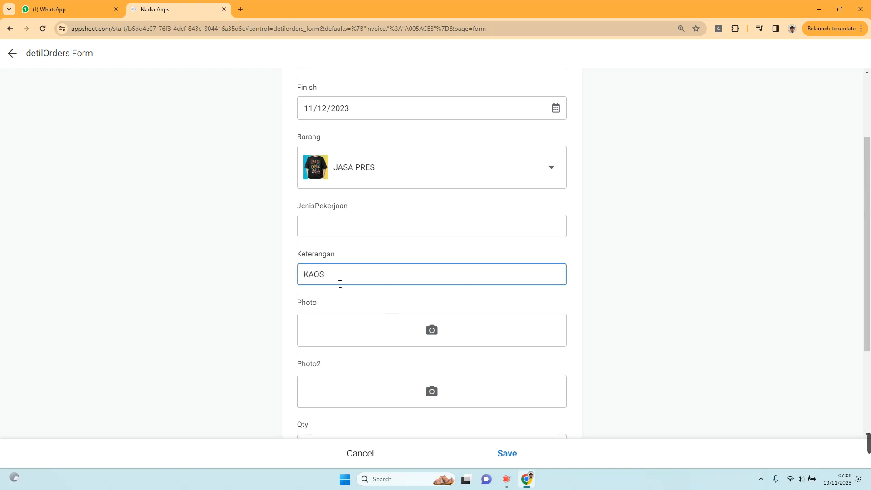
Step: Attach image 1 from the zabrah VERSI 1 folder as the item line's Photo and save the line
scroll(337, 290, down, 3)
click(371, 213)
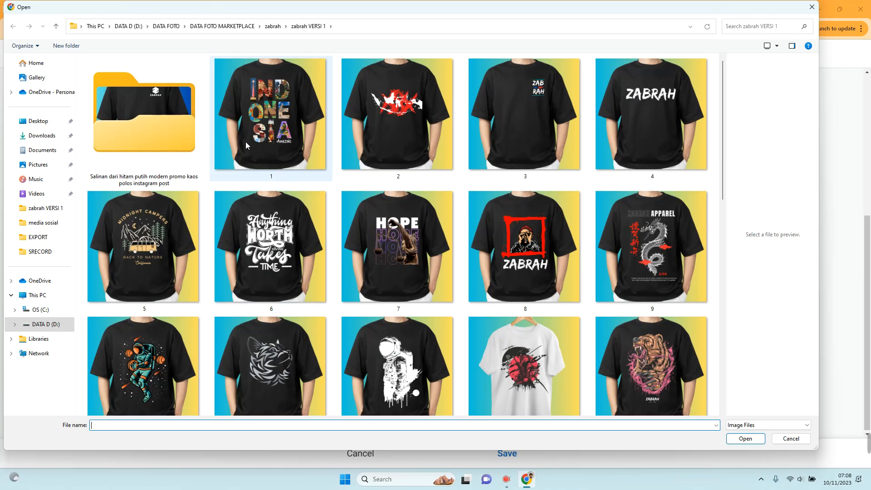
double_click(246, 142)
scroll(347, 311, down, 5)
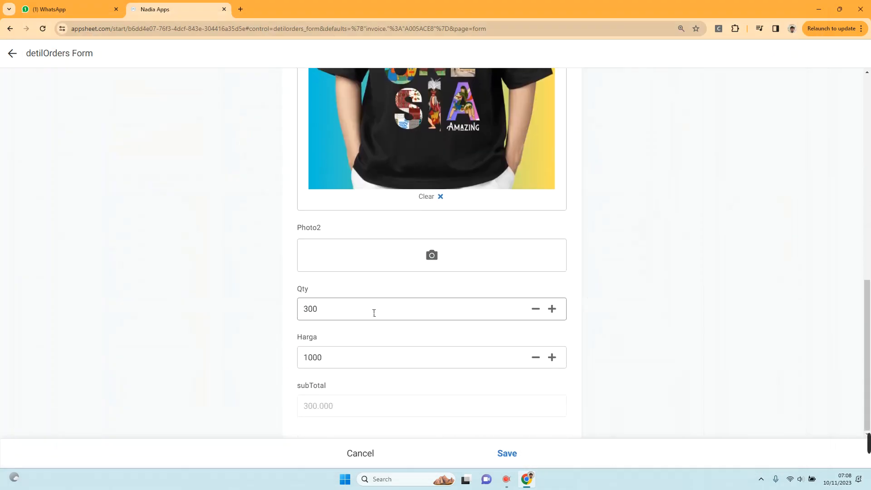
click(507, 453)
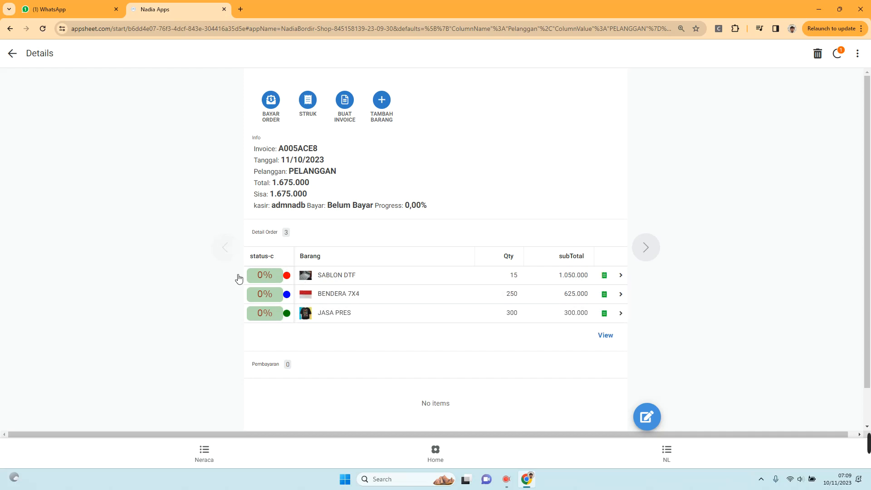
Step: Open the JASA PRES job under AHAD on the Nadia Bordir Komputer dashboard and start its Finishing Jasa Press record
click(441, 456)
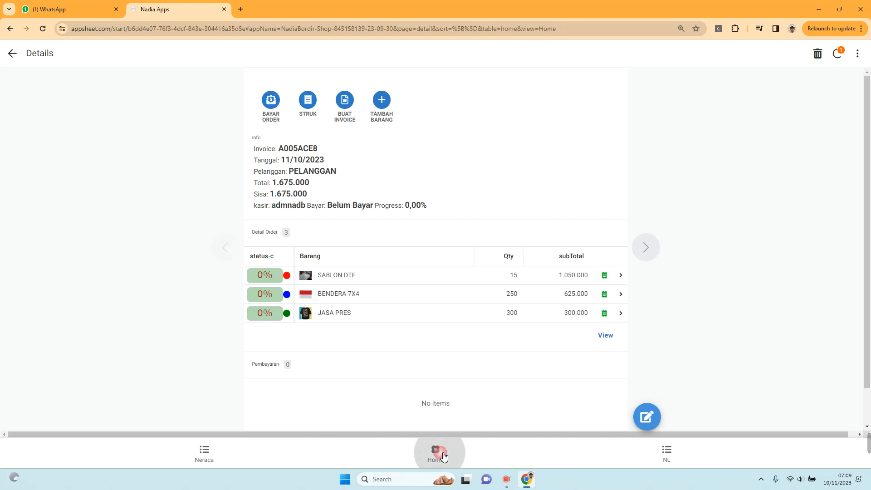
click(496, 378)
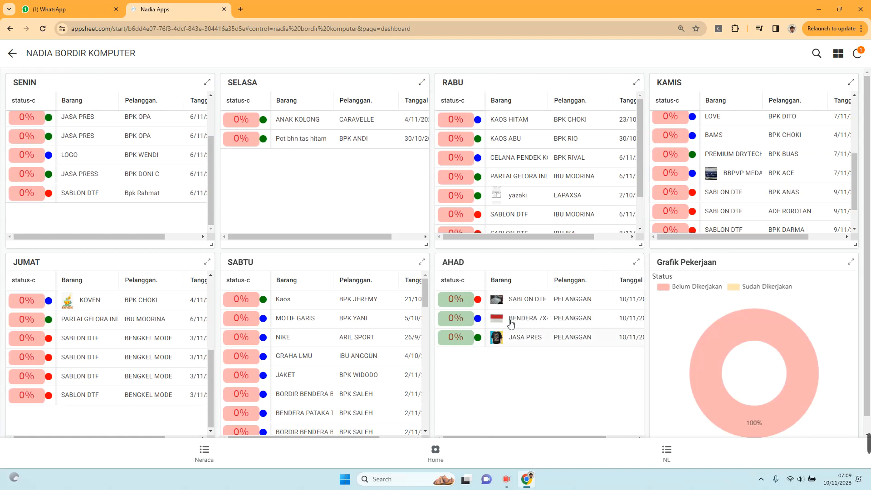
scroll(403, 345, down, 3)
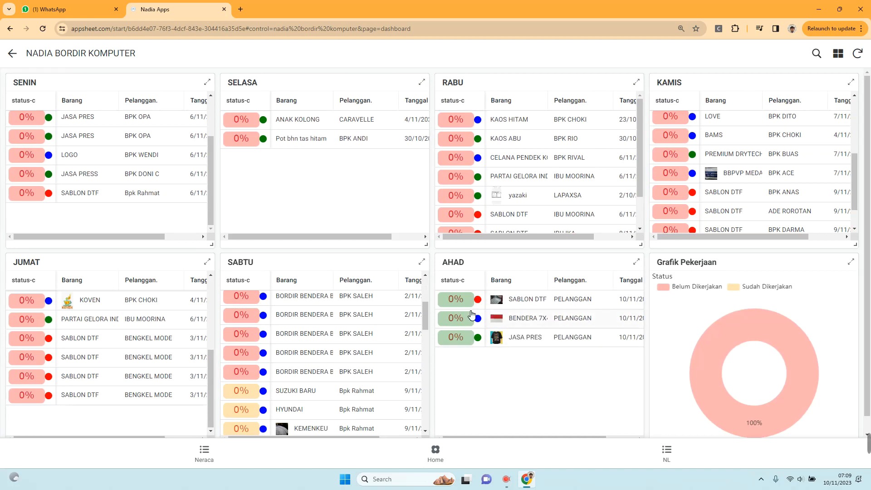
click(467, 346)
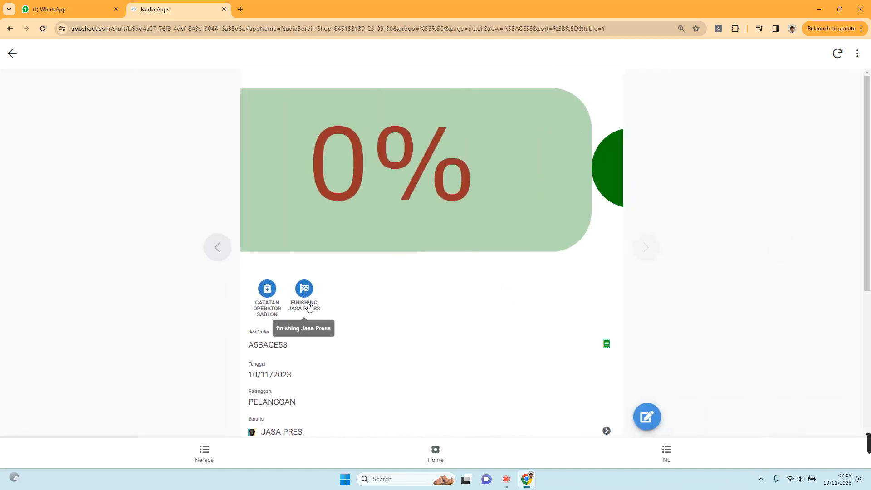
click(311, 302)
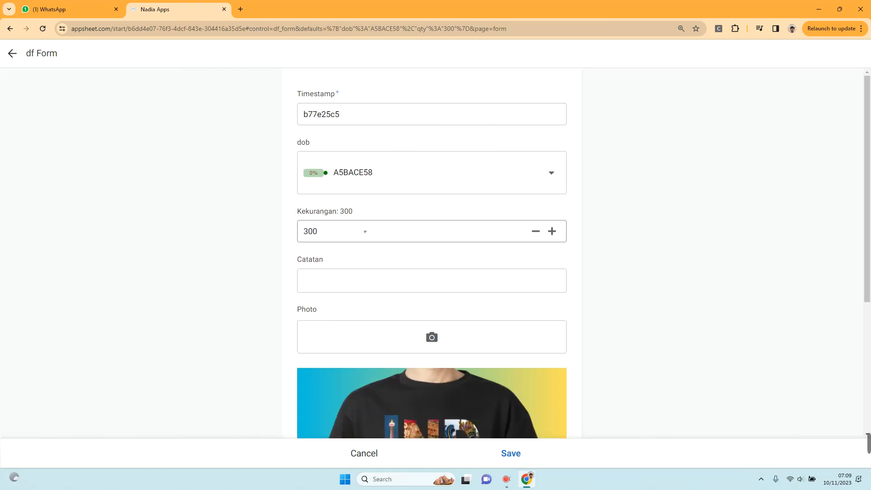
Step: Review the finishing quantity for JASA PRES and enter KAOS HITAM as the Catatan
drag(340, 230, 282, 237)
click(345, 214)
click(245, 247)
click(312, 273)
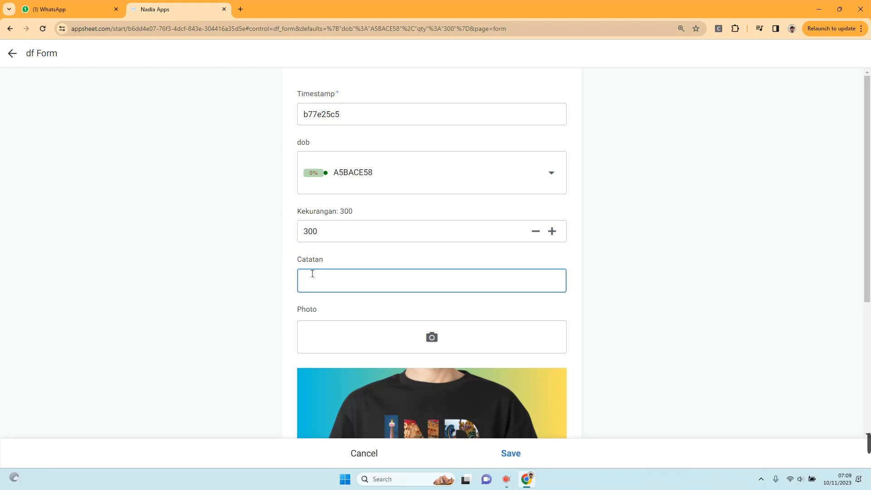
text(KAOS HITAM)
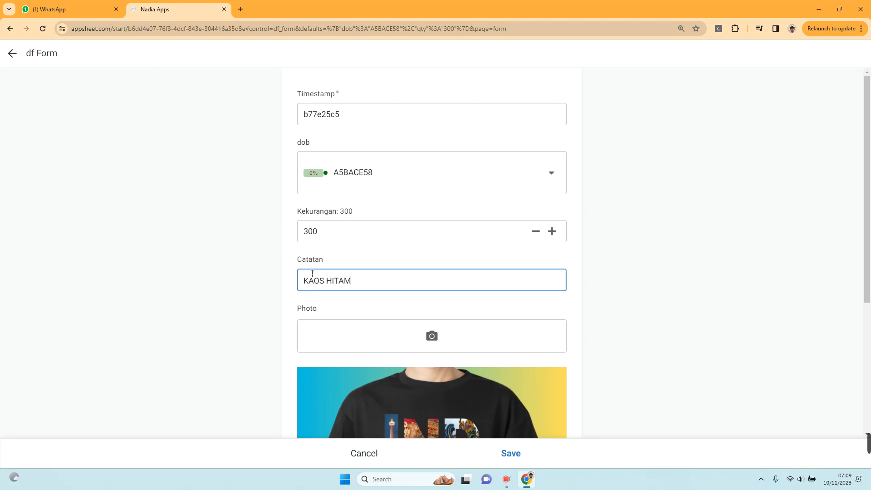
Step: Attach image 2 from the zabrah VERSI 1 folder as the finishing Photo and save the finishing record
scroll(312, 273, down, 2)
click(432, 246)
click(387, 159)
double_click(387, 159)
scroll(374, 284, down, 6)
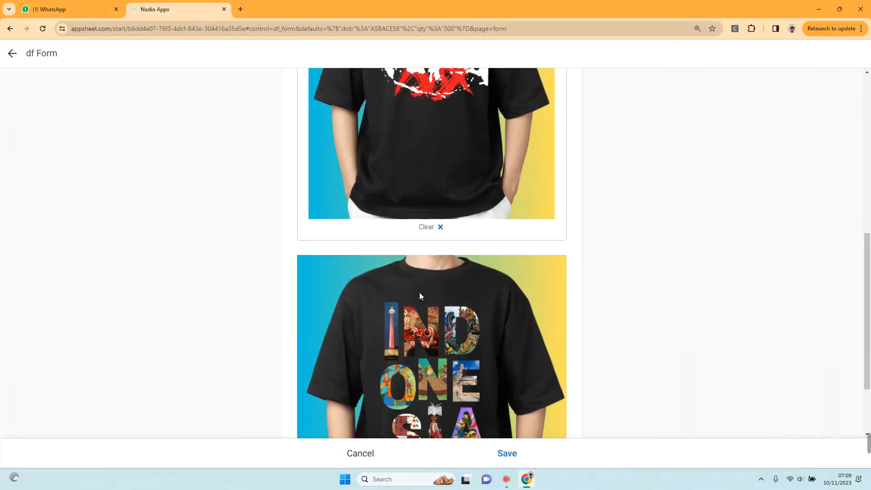
click(509, 453)
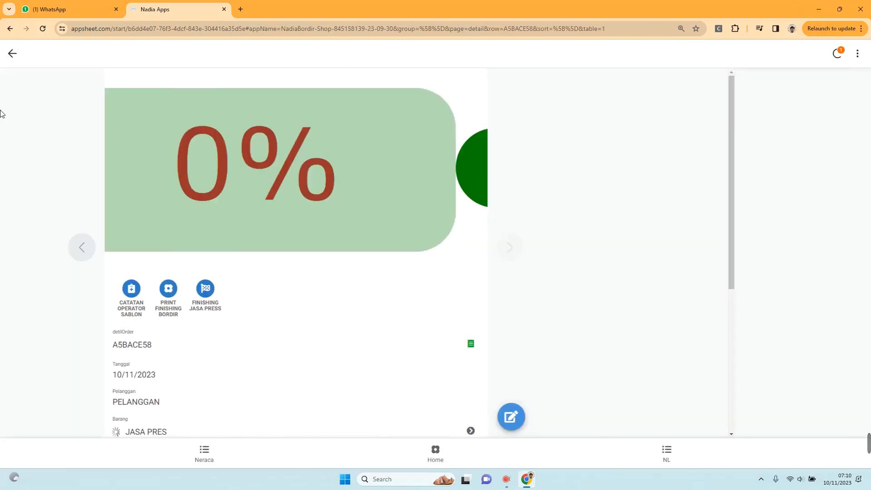
Step: Return to the Nadia Bordir Komputer dashboard, open the BENDERA 7X4 job under AHAD and start its Finishing Bordir record
scroll(393, 358, down, 2)
scroll(429, 433, down, 2)
click(433, 452)
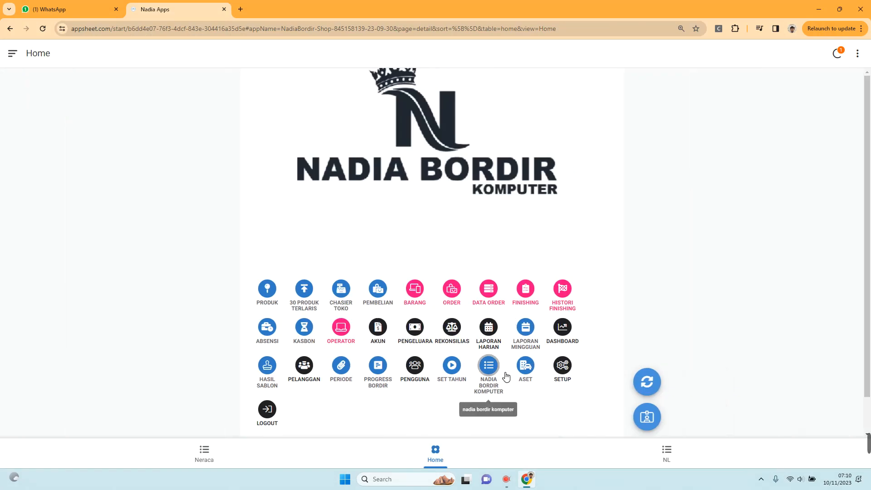
click(490, 367)
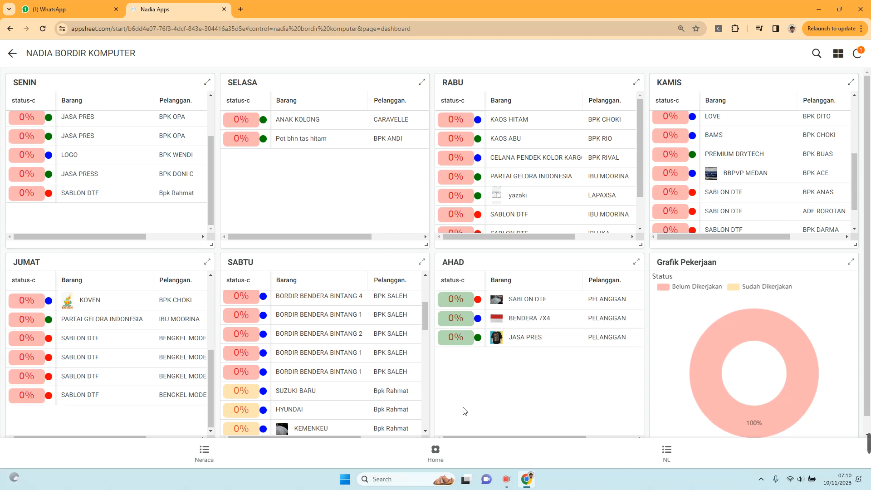
click(455, 317)
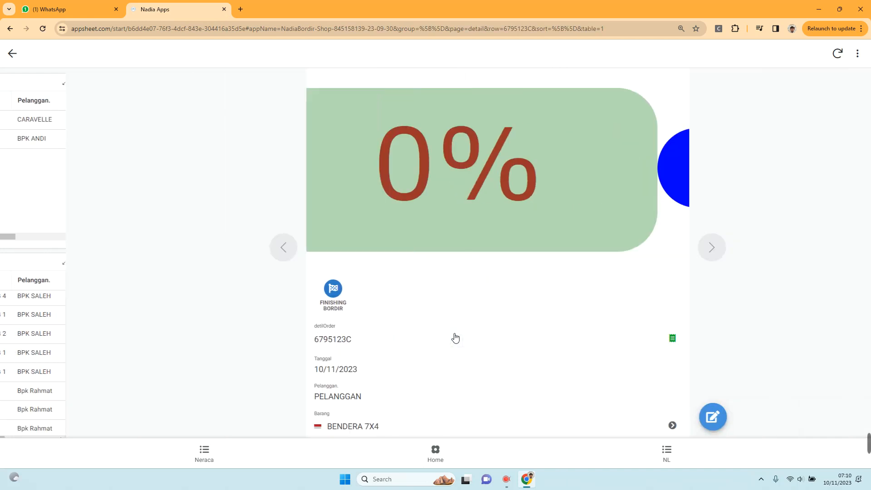
click(276, 292)
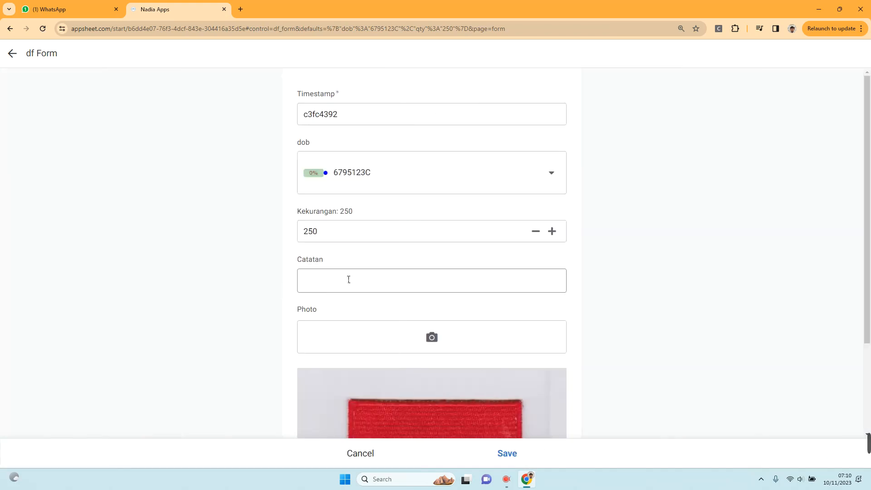
Step: Set the BENDERA 7X4 finishing quantity to 100 and enter BARU DI AMBIL SEBAGIAN as the Catatan
click(346, 238)
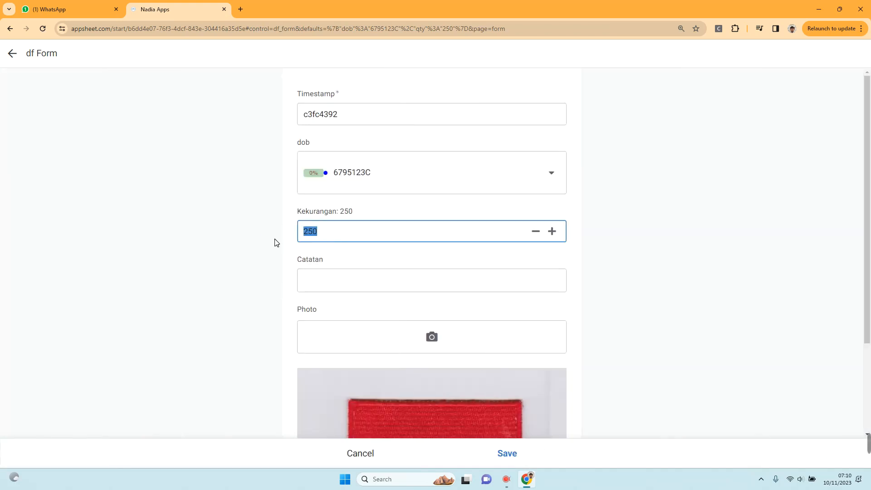
text(100)
click(328, 218)
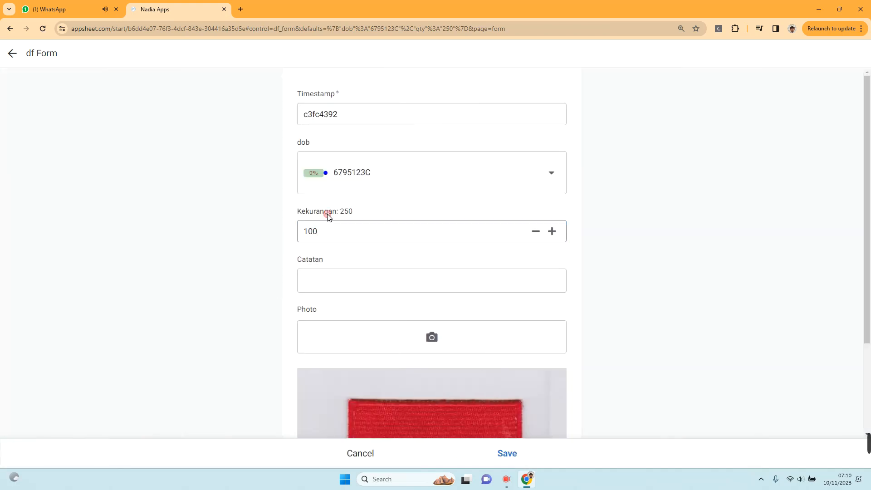
click(340, 286)
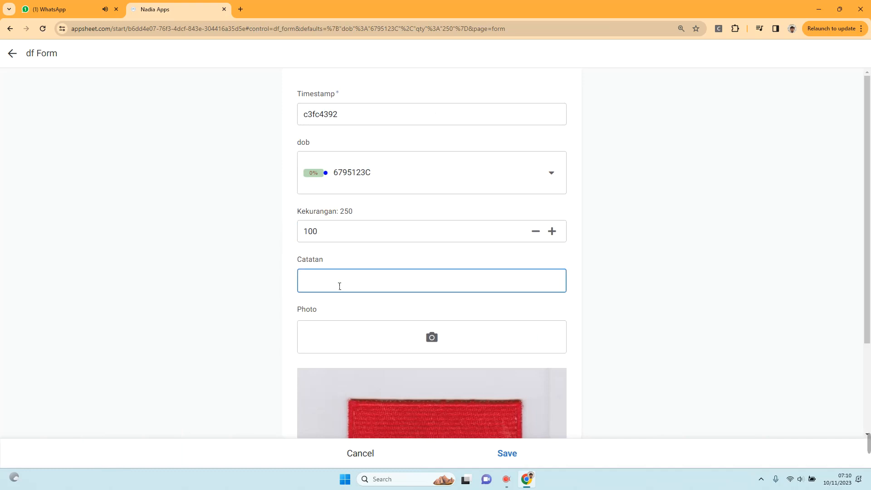
text(BARU DI)
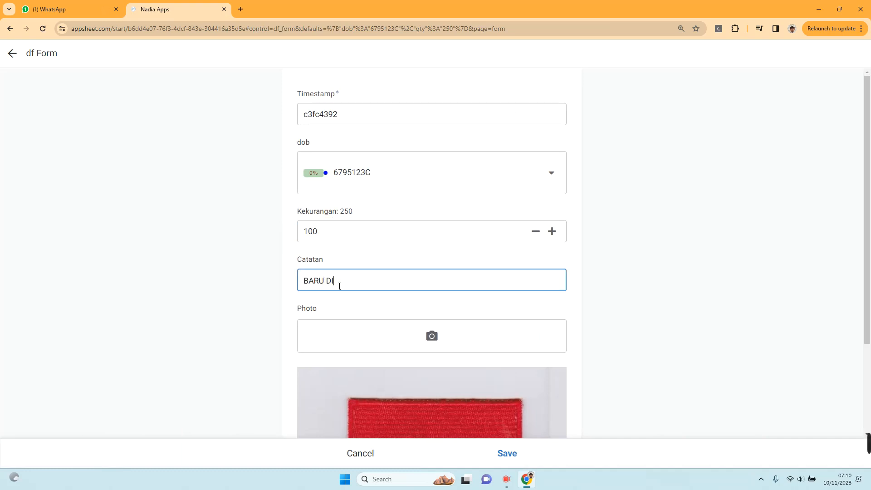
text( AMBIL SEBAGIAN)
Step: Cancel choosing a finishing photo for BENDERA 7X4 and save the finishing record without one
click(346, 346)
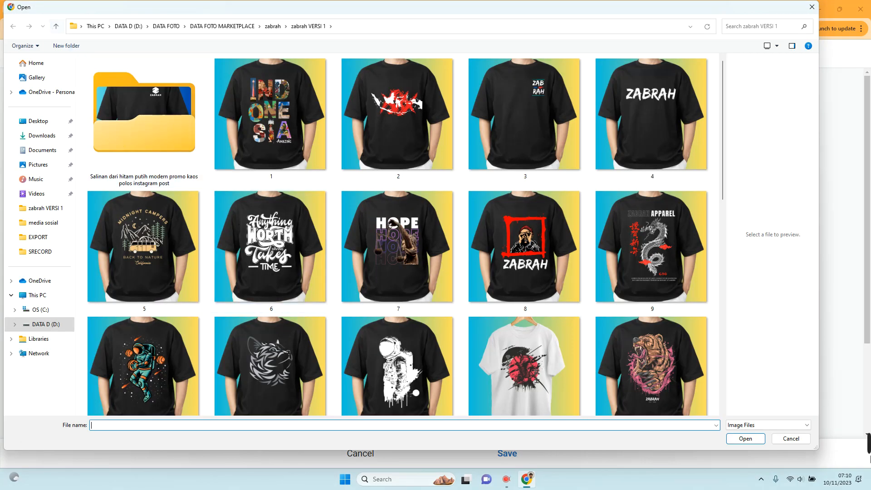
click(790, 438)
scroll(535, 402, down, 3)
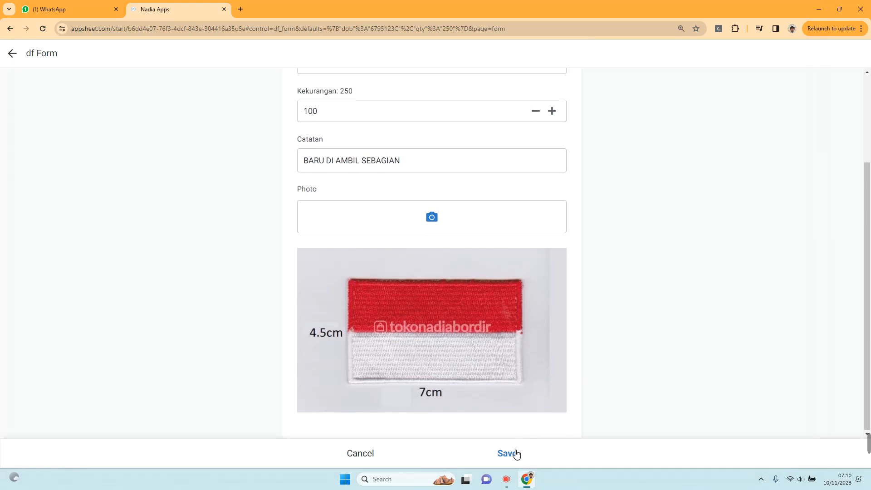
click(512, 452)
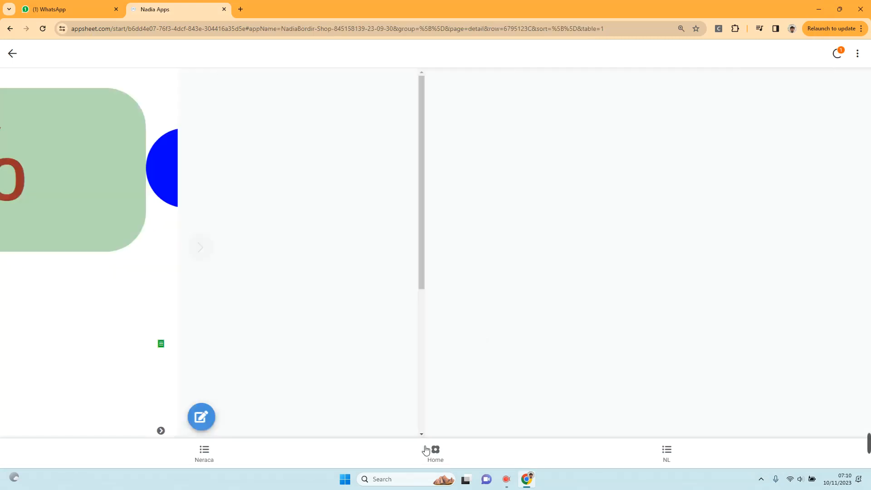
Step: Reopen the BENDERA 7X4 job under AHAD on the Nadia Bordir Komputer dashboard and start another Finishing Bordir record
click(434, 451)
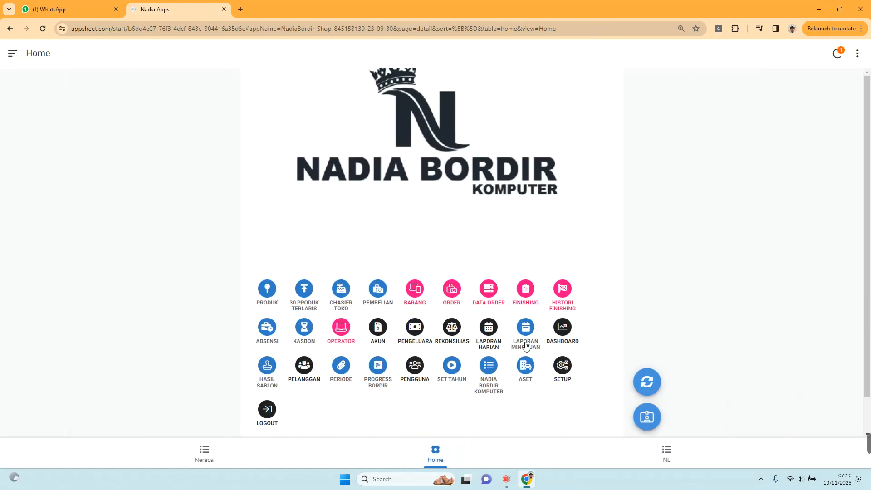
click(489, 365)
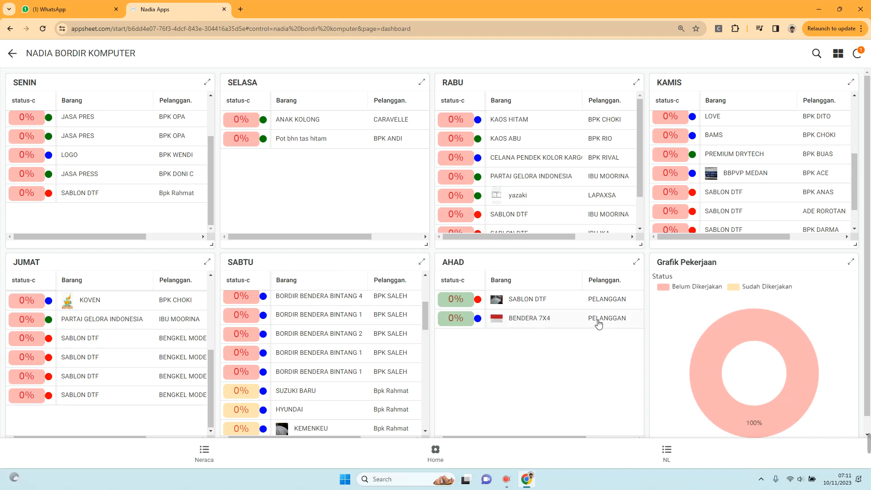
drag(496, 439, 454, 437)
click(446, 317)
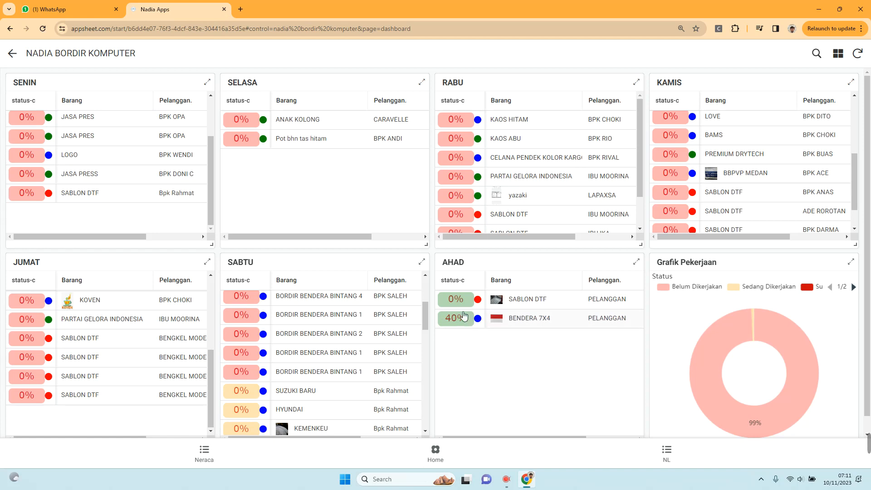
click(536, 321)
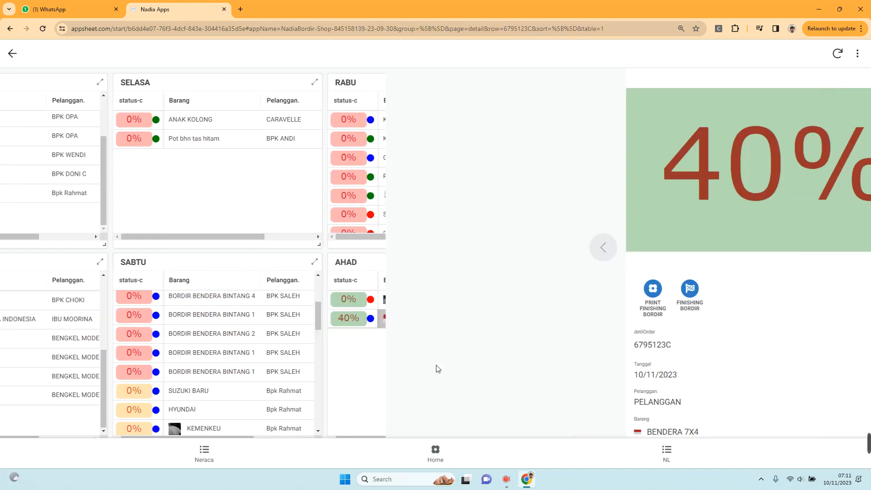
click(302, 154)
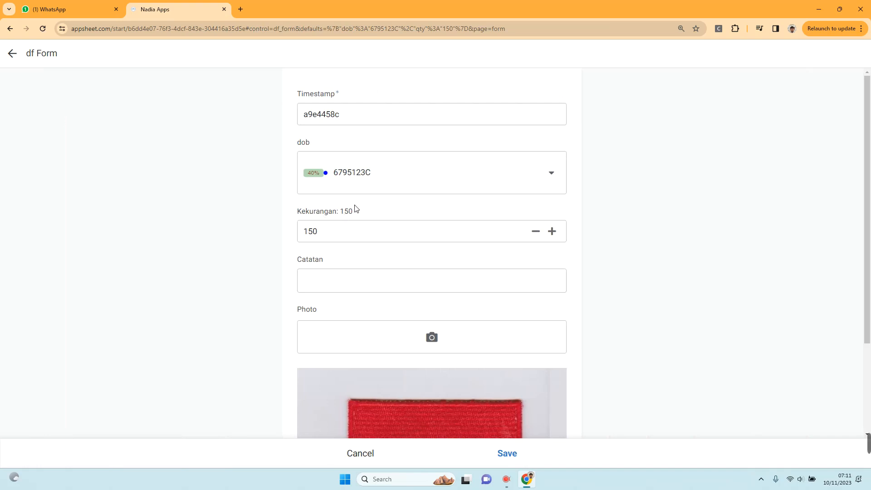
Step: Keep the BENDERA 7X4 finishing form open, save the record with quantity 150 and return to the Nadia Bordir Komputer dashboard
click(11, 55)
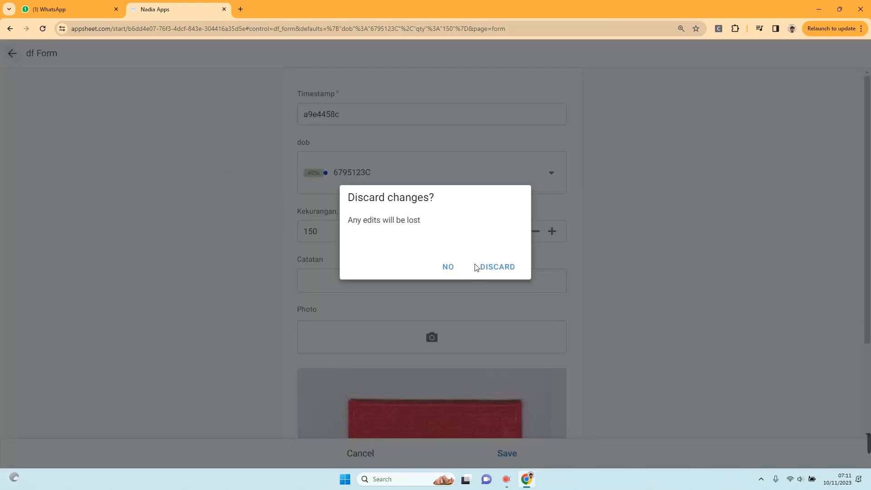
click(448, 266)
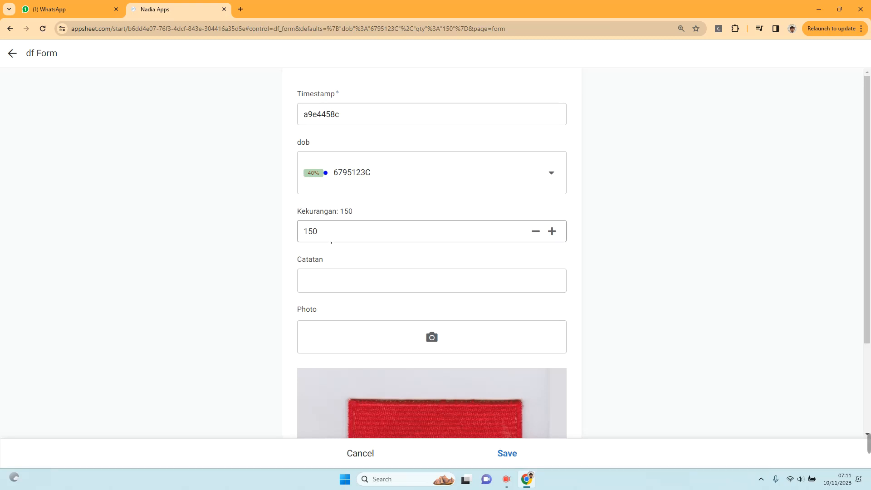
click(507, 454)
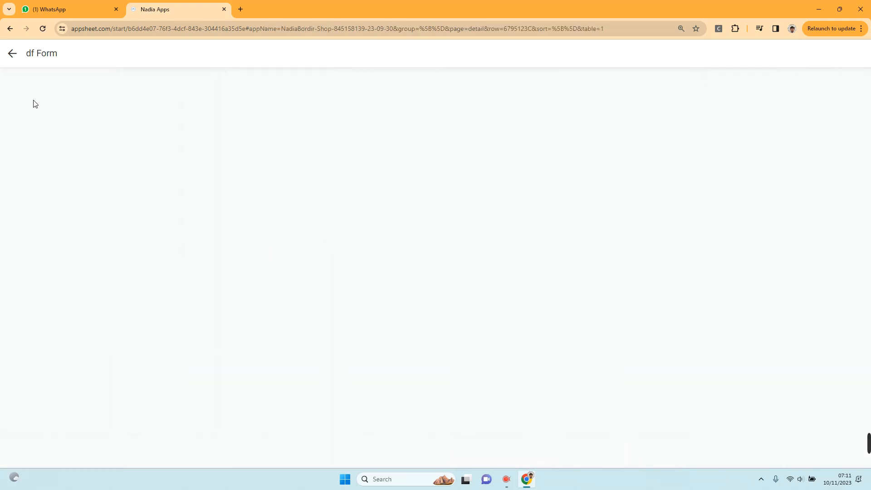
click(18, 56)
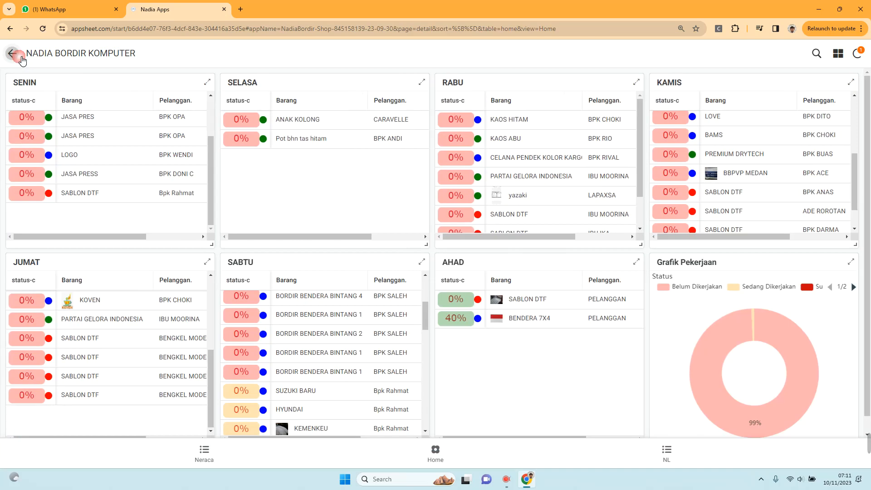
Step: Find the PELANGGAN customer in Data Order and open the order containing SABLON DTF, BENDERA 7X4 and JASA PRES
click(487, 365)
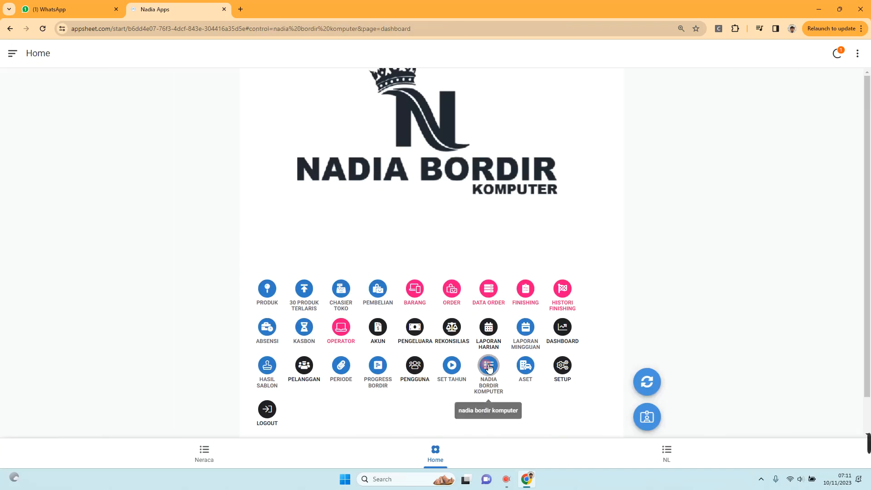
click(435, 450)
click(489, 291)
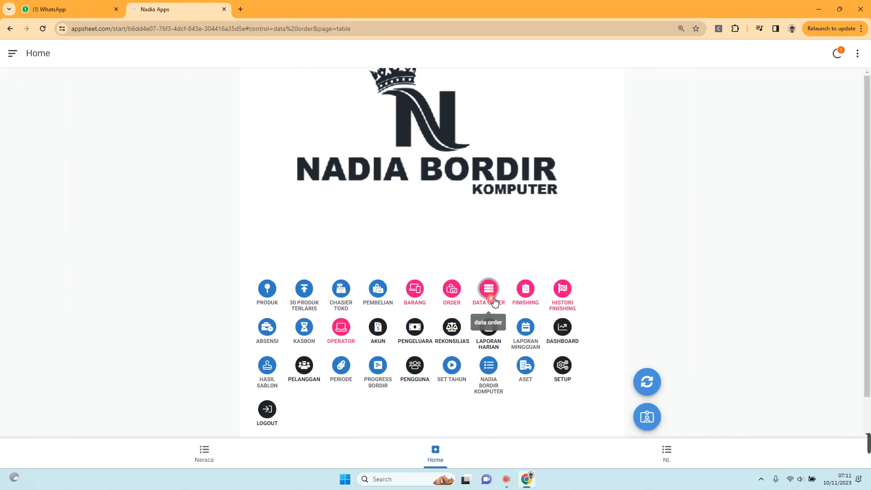
scroll(59, 345, down, 5)
scroll(93, 338, up, 4)
click(43, 209)
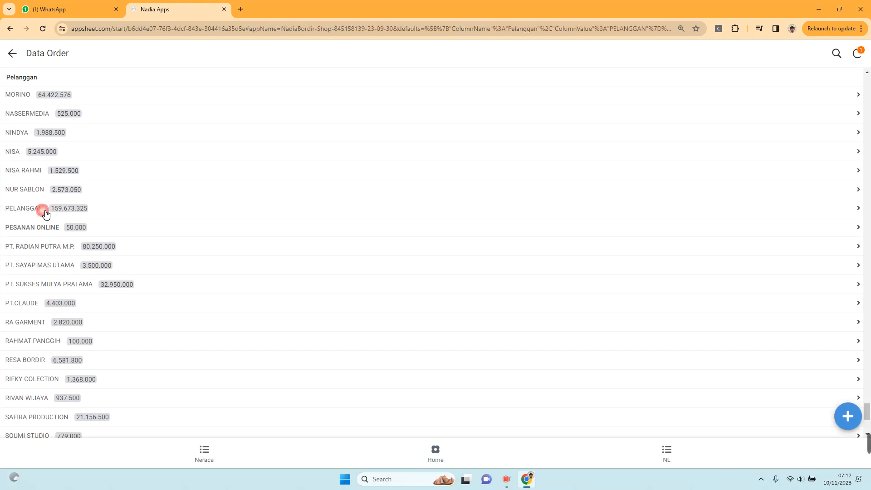
click(172, 125)
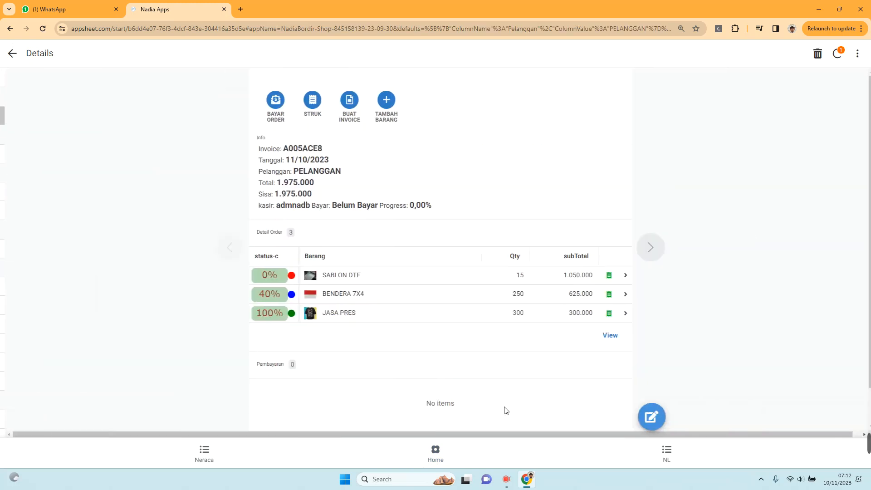
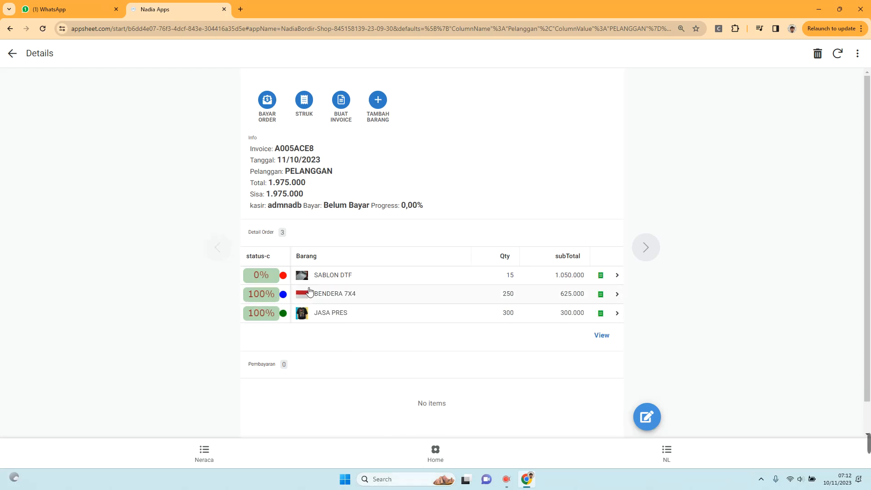
Step: Save a Finishing Sablon record for the order's SABLON DTF item and return to the order details
click(257, 281)
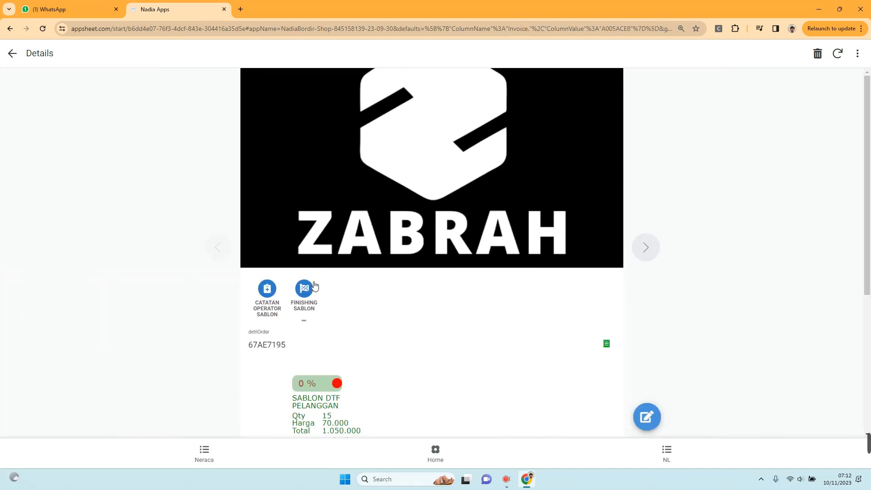
click(317, 285)
click(517, 452)
click(13, 55)
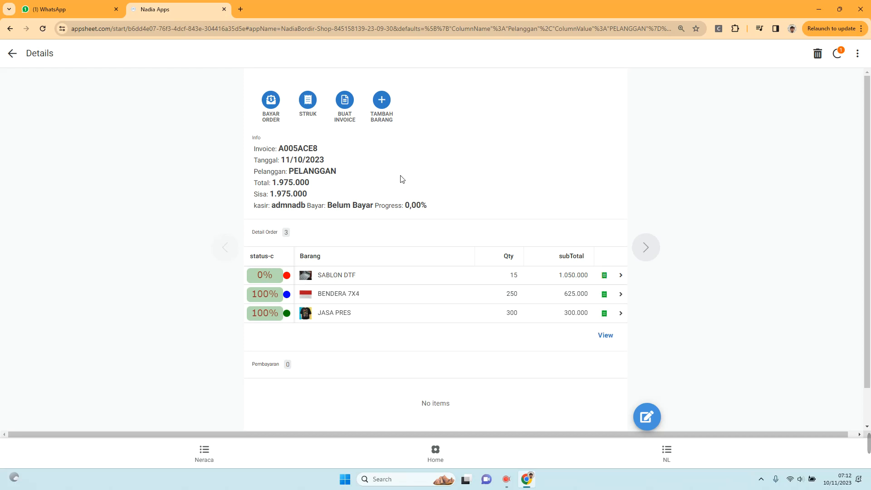
Step: Preview the order's Struk, dismiss it without printing, and generate the order's invoice files with Buat Invoice
click(309, 102)
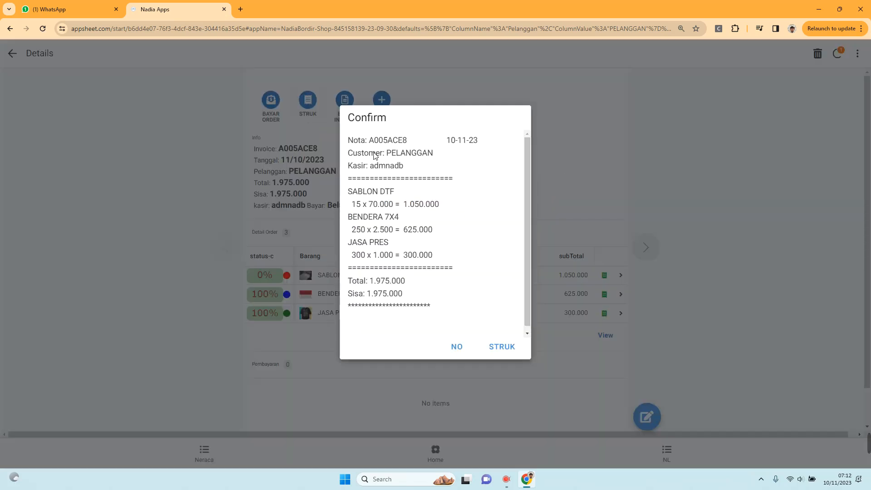
click(456, 347)
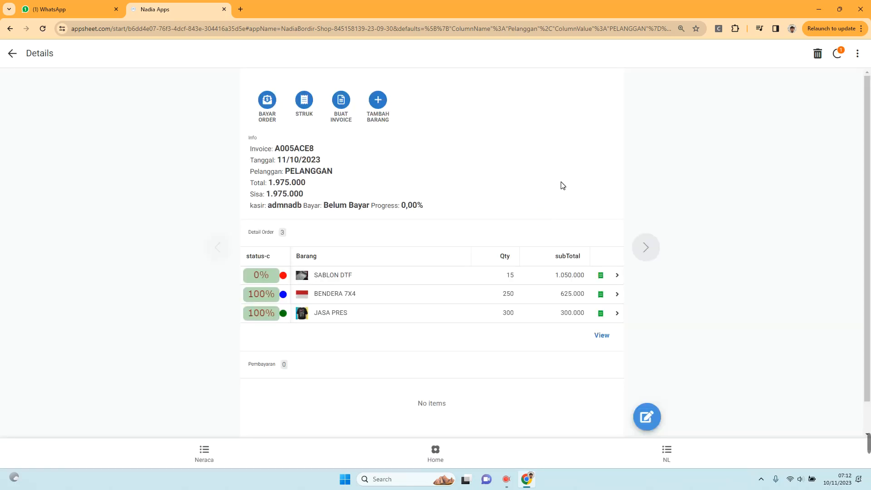
click(350, 110)
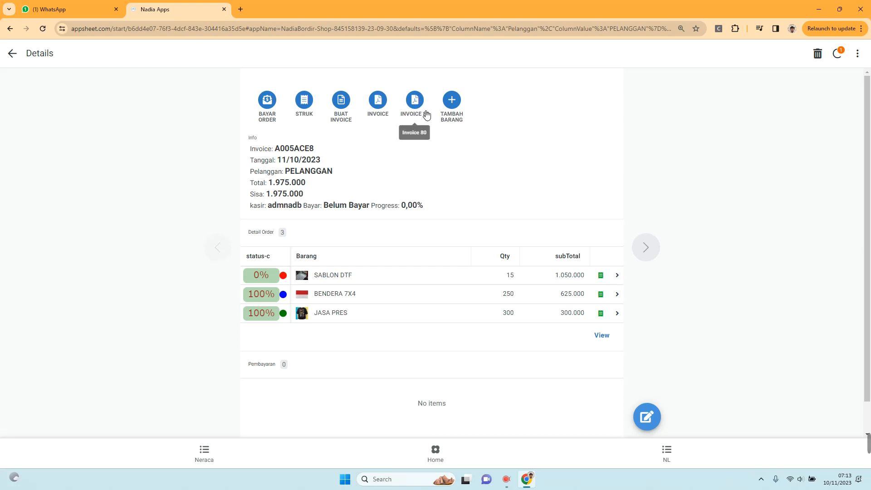
Step: Examine the order's Invoice and Invoice 80 PDFs, and view its Struk preview again without printing
click(381, 104)
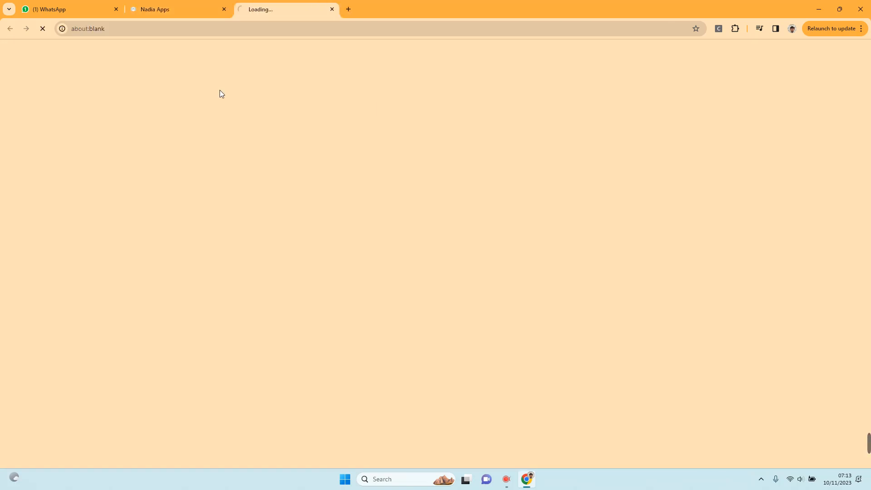
click(189, 15)
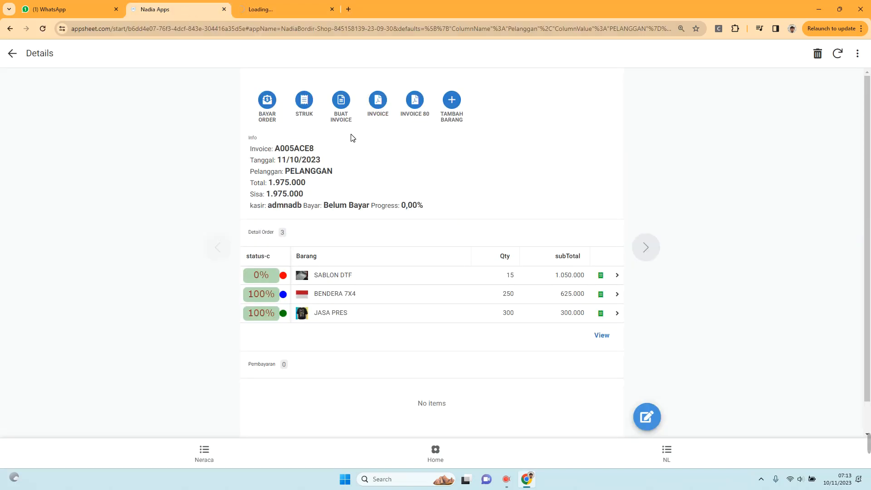
click(412, 113)
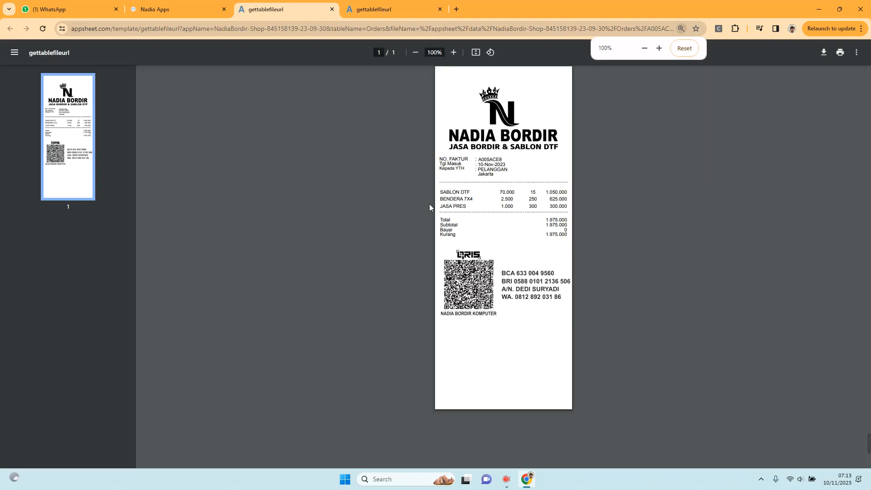
click(362, 11)
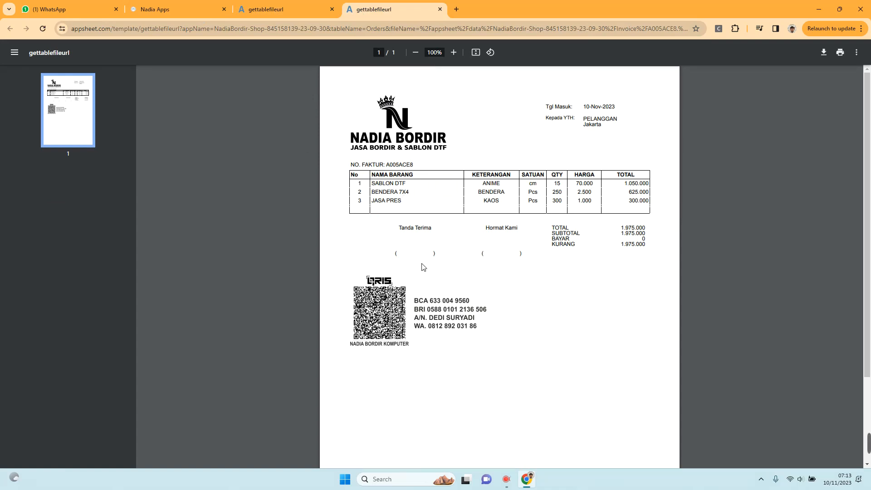
click(279, 10)
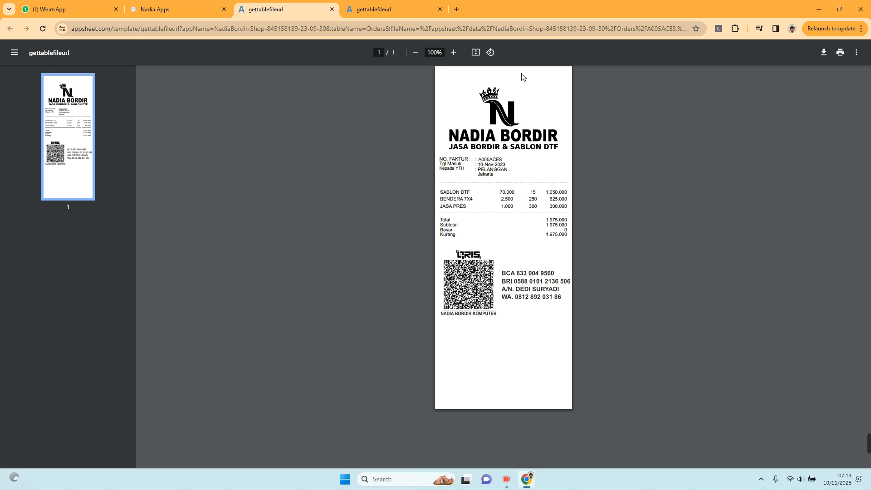
click(184, 13)
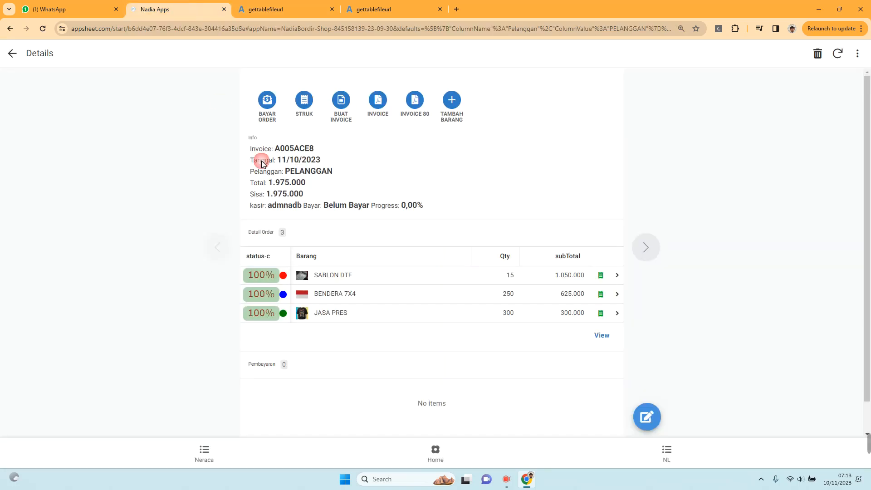
click(304, 118)
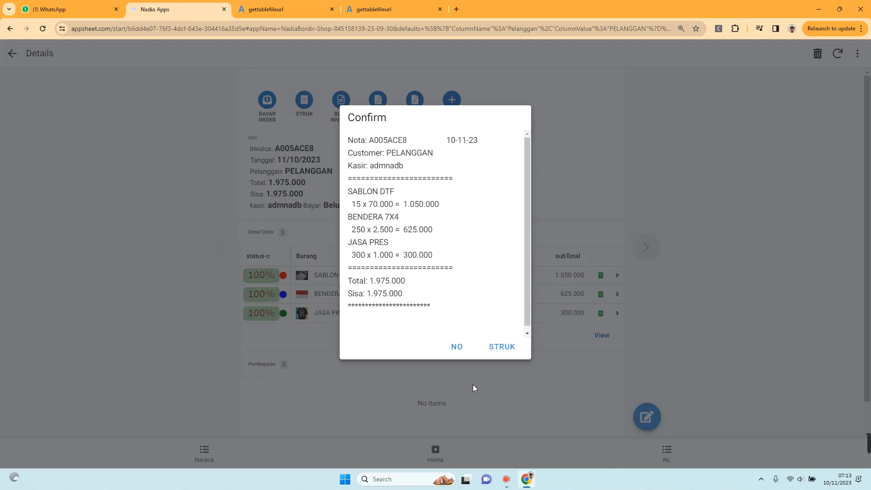
click(457, 347)
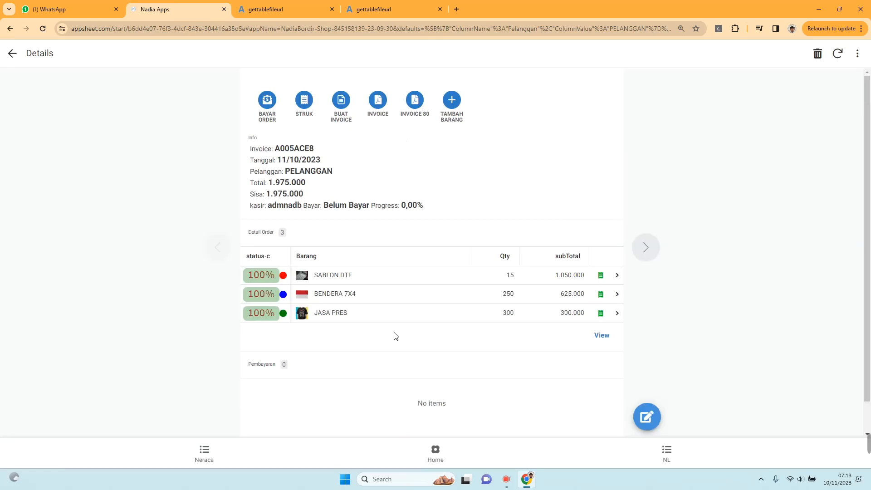
Step: Open the business Dashboard from Home and examine the daily sales, product, customer, expense and payment figures for Jumat 10-11-23
click(425, 449)
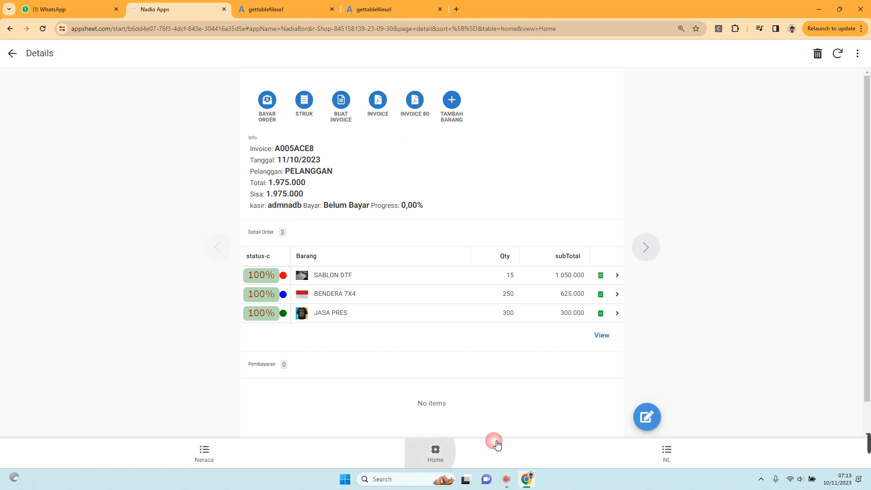
click(562, 323)
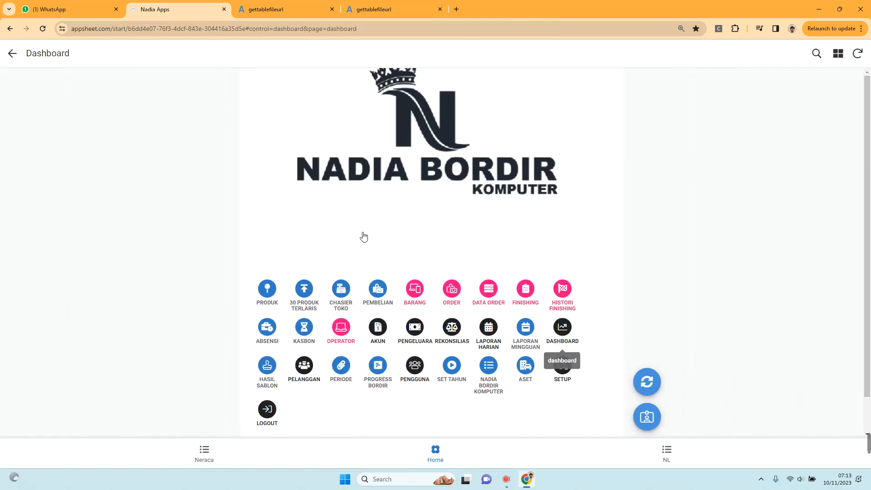
scroll(172, 219, down, 2)
scroll(207, 230, up, 2)
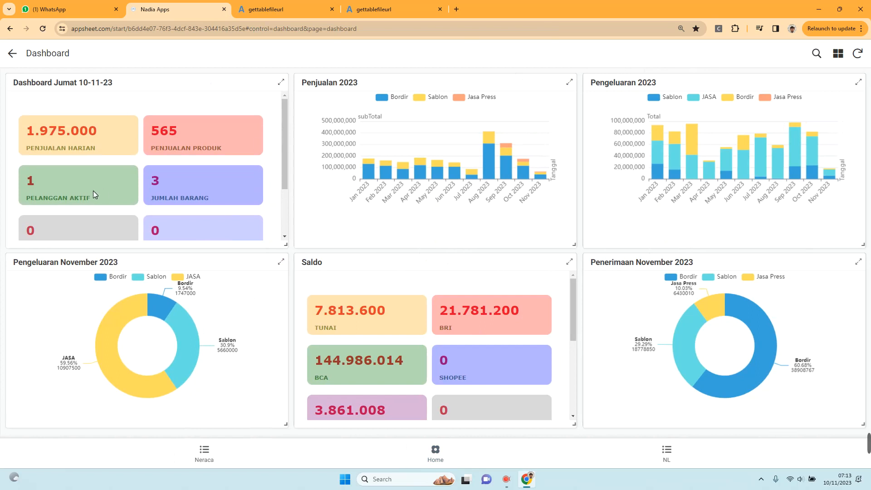
scroll(94, 184, down, 2)
scroll(72, 132, up, 2)
scroll(183, 140, down, 1)
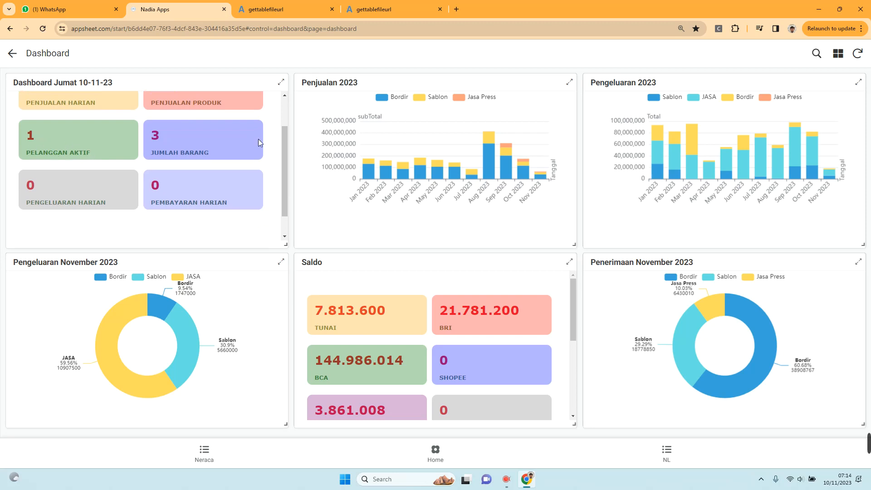
scroll(166, 140, up, 1)
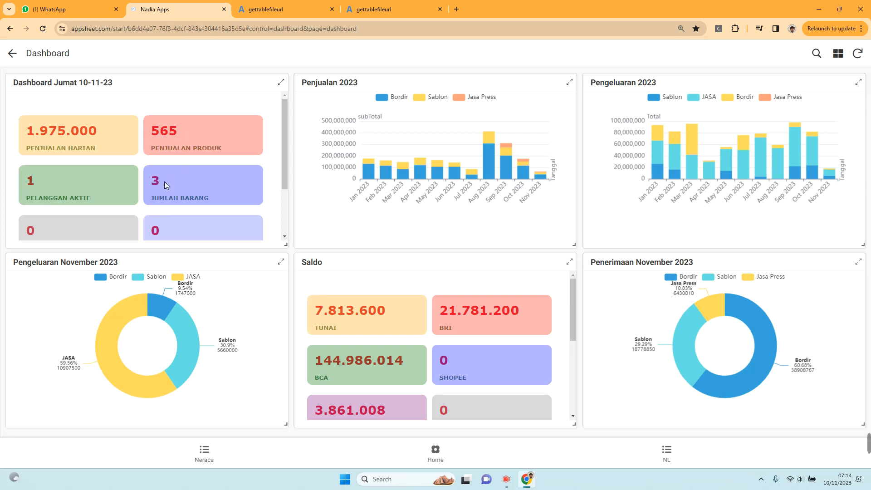
Step: Reopen the PELANGGAN order containing SABLON DTF, BENDERA 7X4 and JASA PRES from Data Order and check its Sisa amount
click(435, 452)
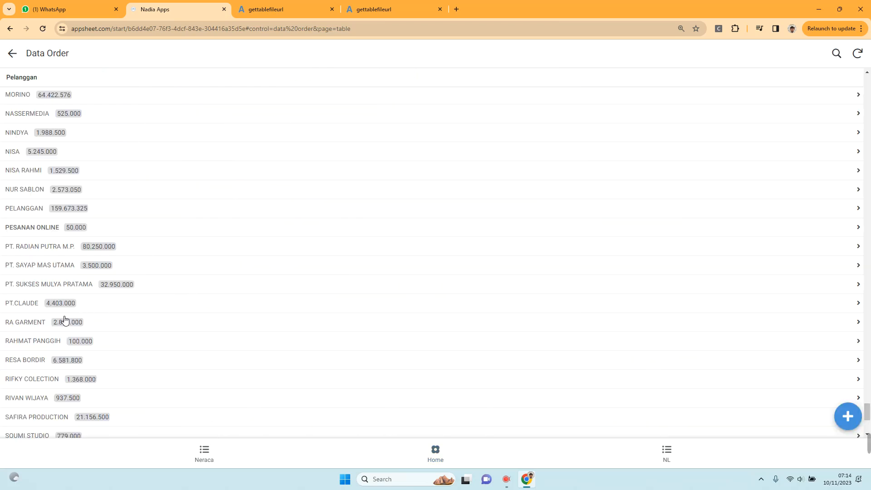
click(52, 210)
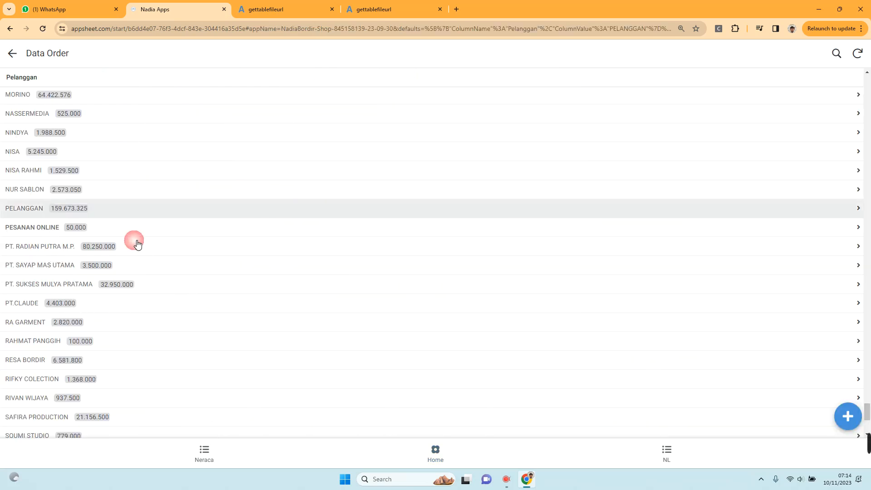
click(164, 119)
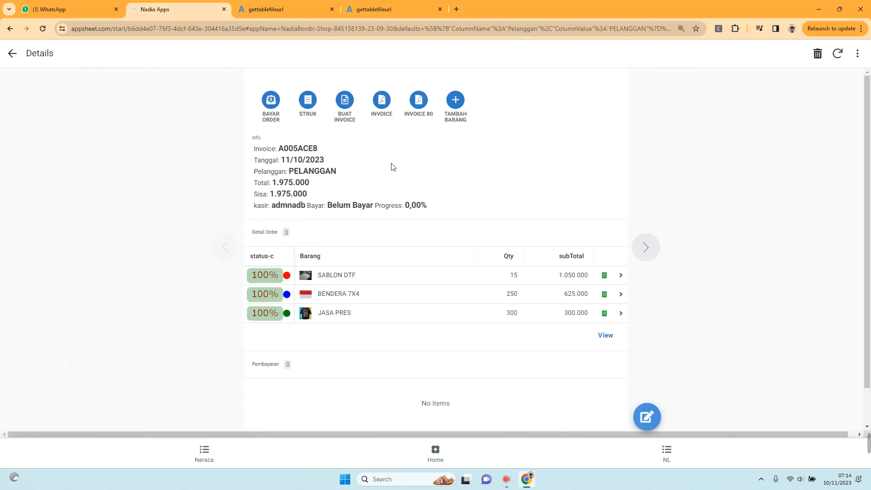
drag(271, 194, 313, 197)
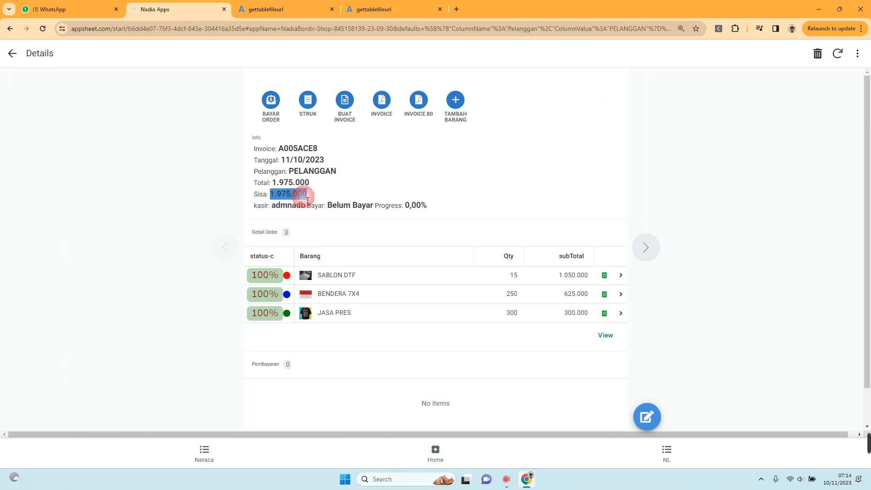
click(359, 188)
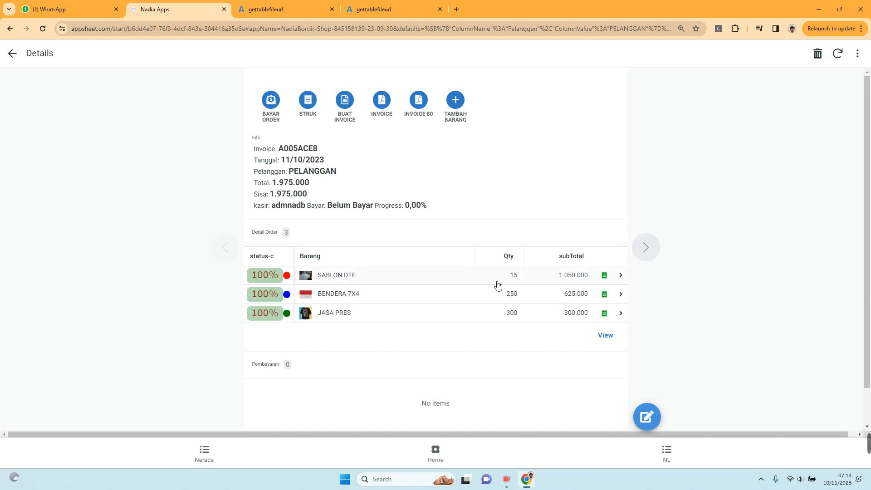
Step: Return to the business Dashboard and check the Pengeluaran Harian and Pembayaran Harian figures
click(435, 452)
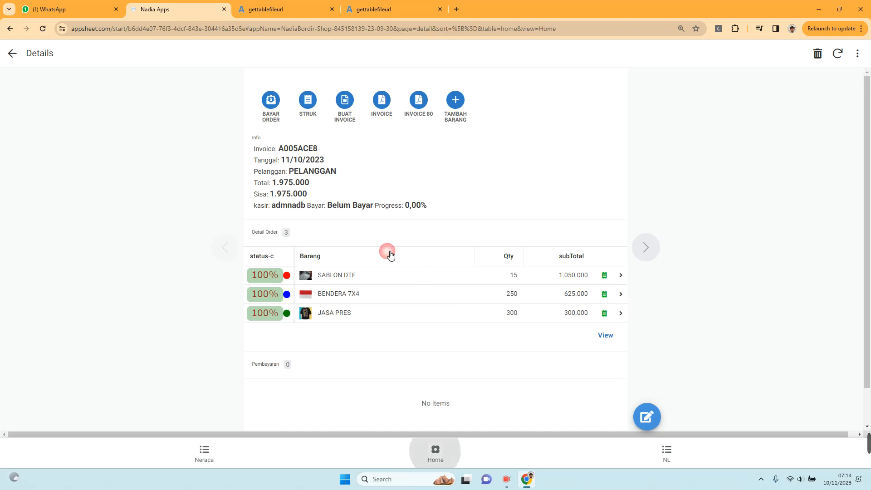
click(572, 330)
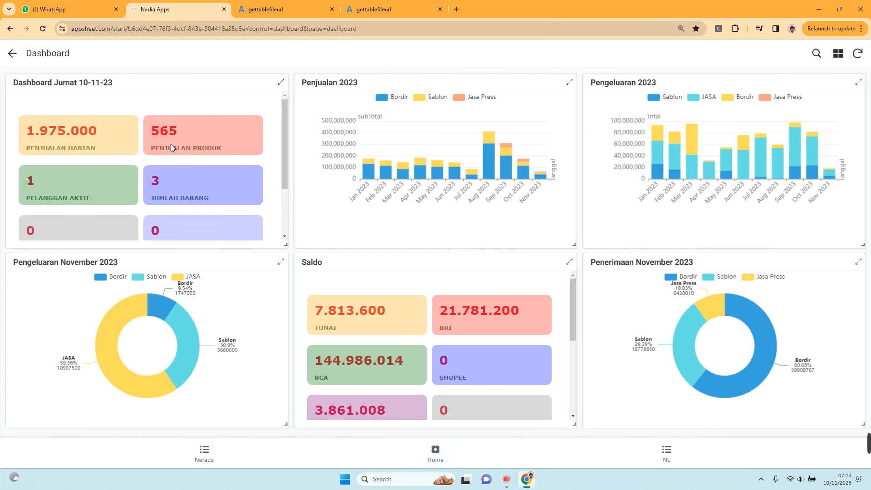
scroll(124, 192, down, 3)
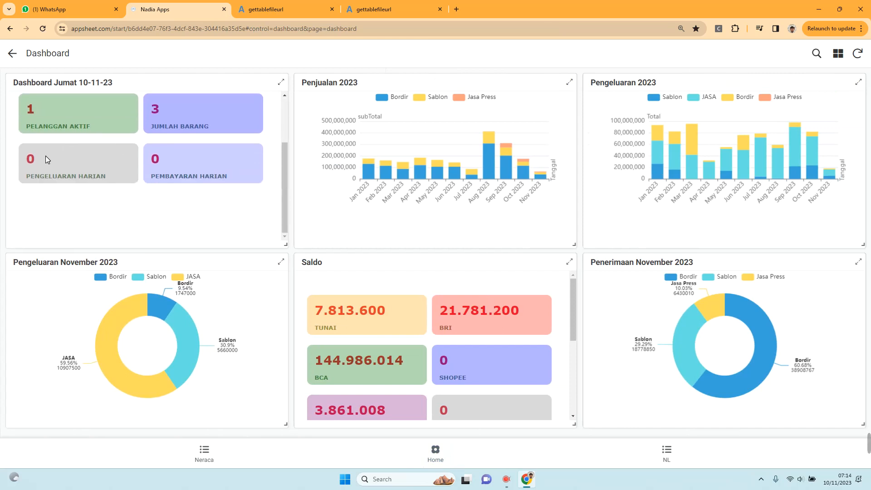
Step: Review the sales, product, customer and item cards in the Dashboard Jumat 10-11-23 section
scroll(168, 196, up, 2)
scroll(156, 191, down, 1)
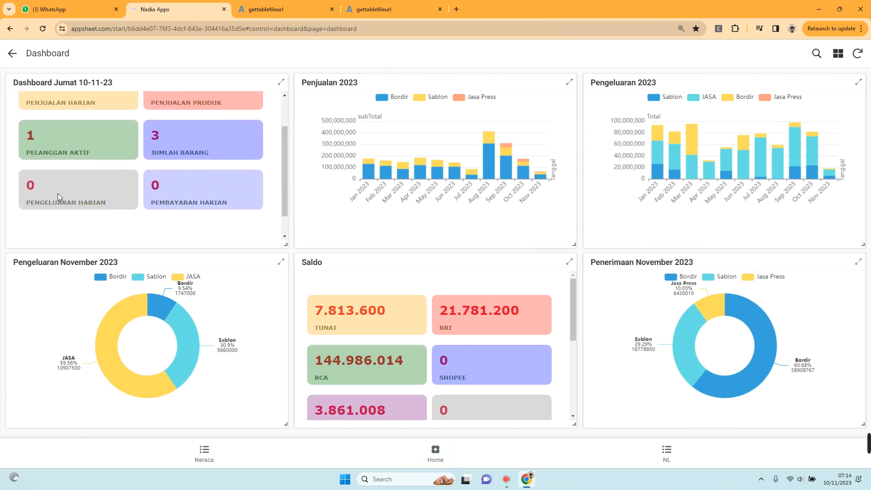
scroll(136, 181, up, 1)
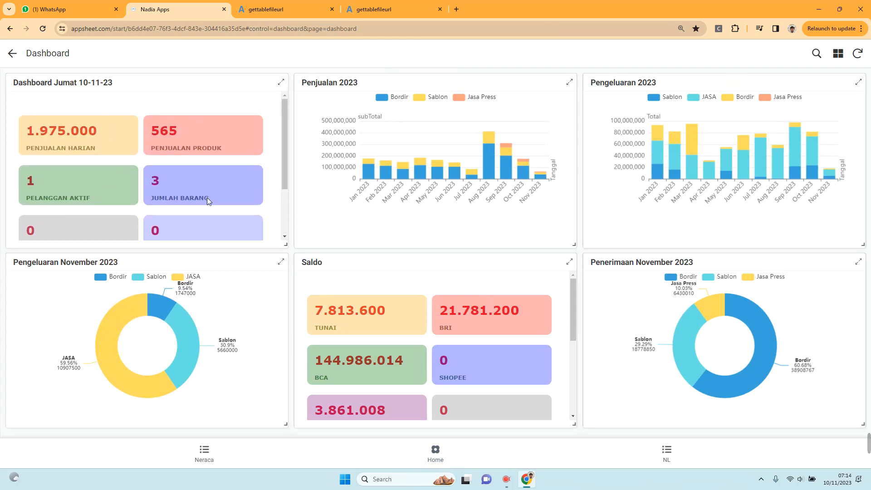
Step: Open the PELANGGAN order dated 10/11/2023 with total 1.975.000 from Data Order and start a Bayar Order payment
click(435, 451)
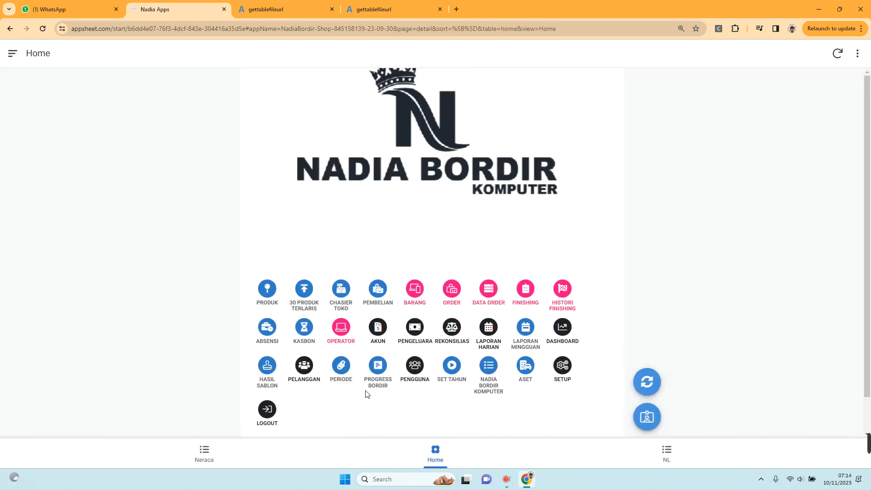
scroll(289, 368, down, 1)
click(488, 267)
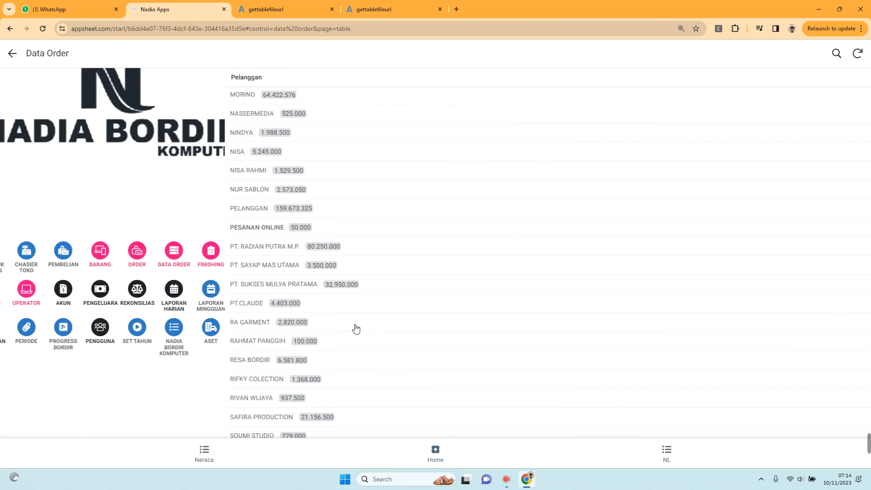
click(43, 210)
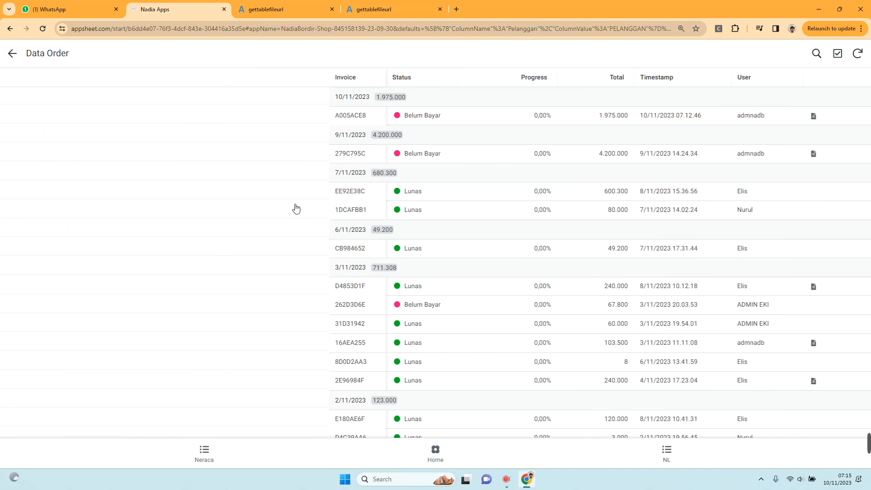
click(219, 116)
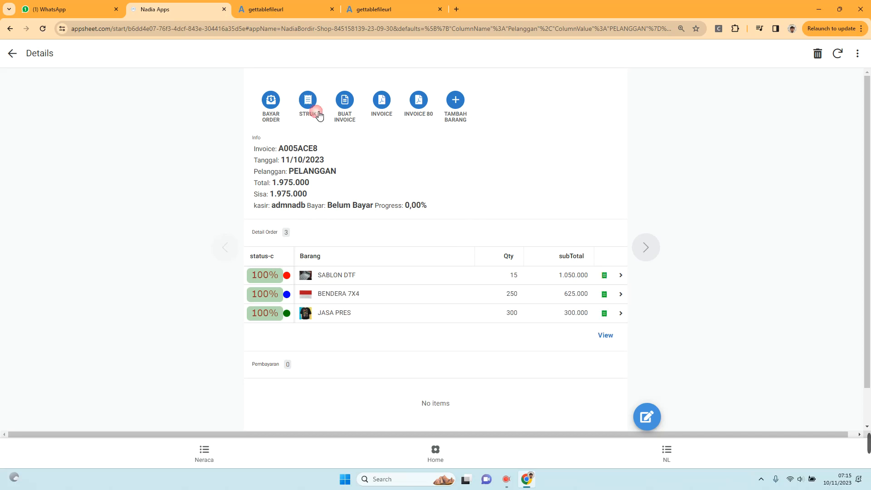
click(271, 110)
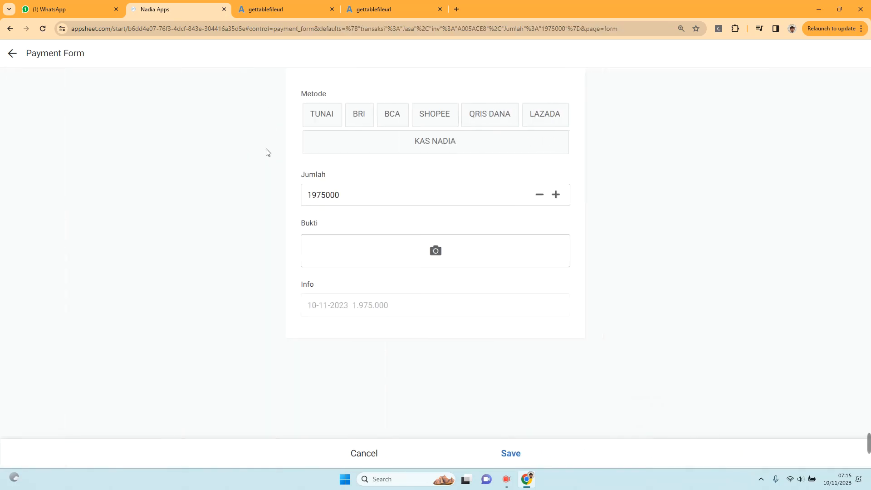
Step: Set the payment's Jumlah to 1000000
click(355, 204)
drag(358, 200, 255, 204)
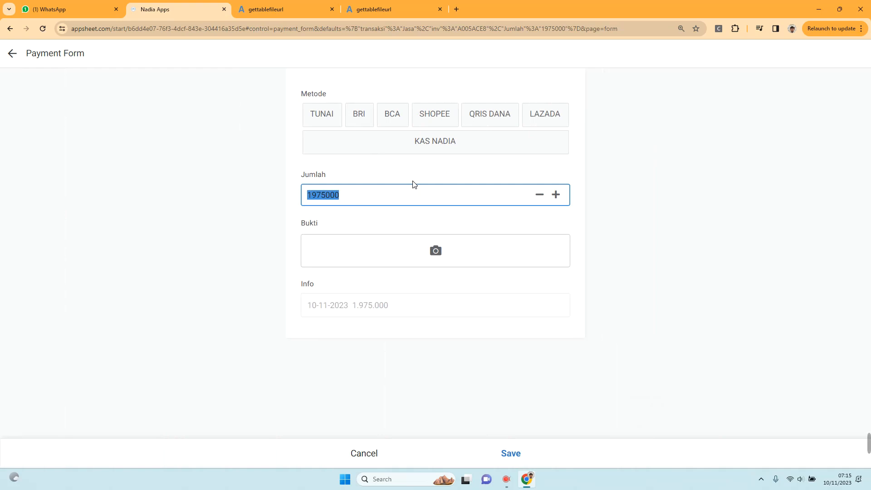
text(1)
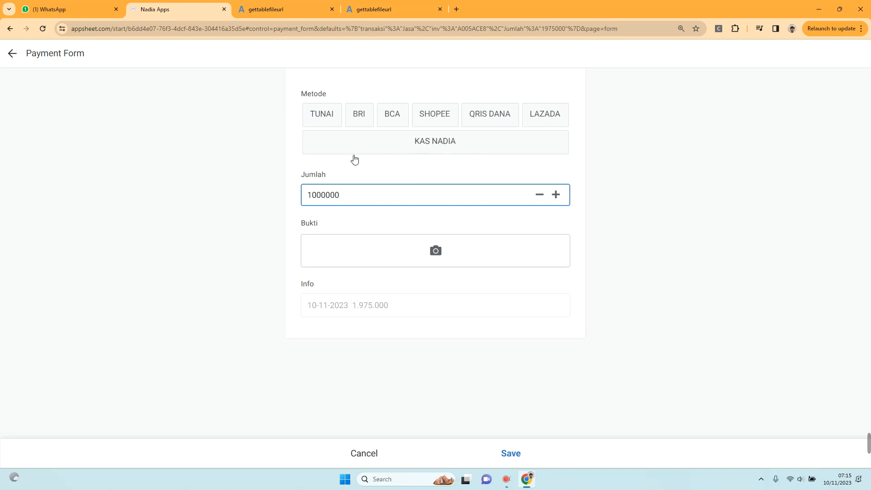
Step: Try out the Metode options TUNAI, BRI, BCA, SHOPEE, QRIS DANA, LAZADA and KAS NADIA, ending on TUNAI
click(330, 122)
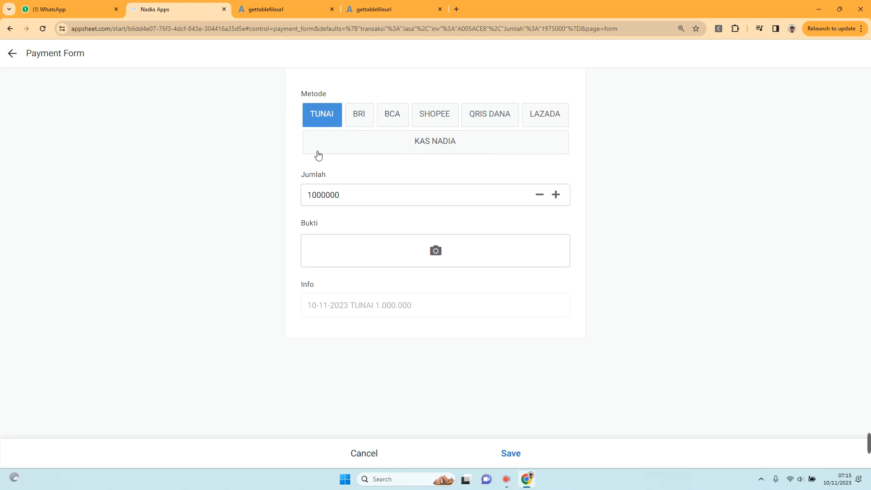
click(360, 118)
click(392, 119)
click(434, 117)
click(486, 117)
click(566, 119)
click(453, 146)
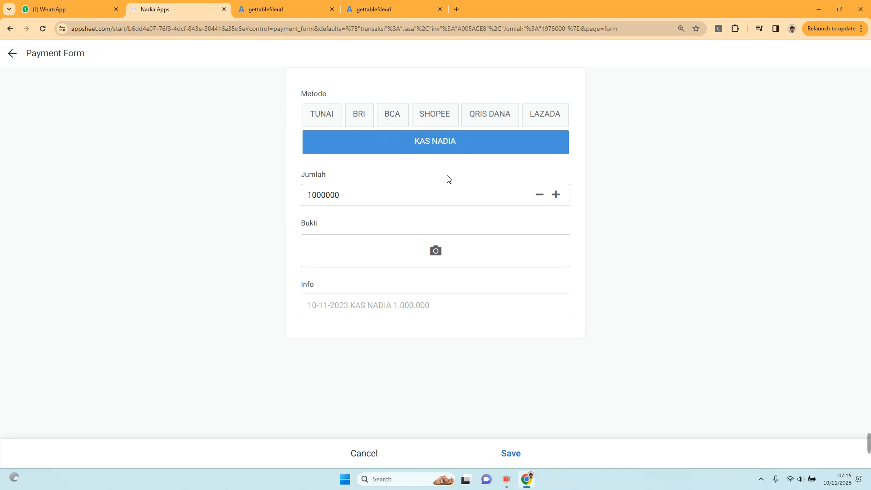
click(350, 116)
click(336, 119)
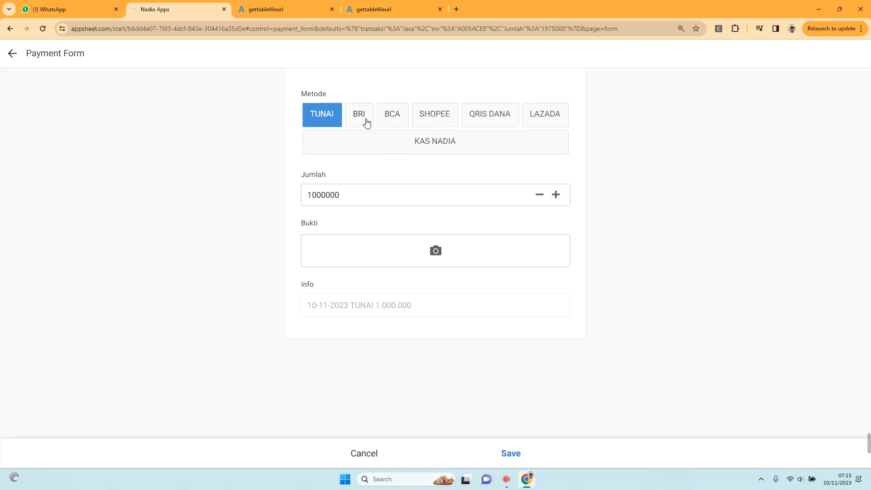
Step: Set Metode to BCA and attach WhatsApp Image 2023-11-01 at 21.24.08 from Downloads as the Bukti
click(404, 122)
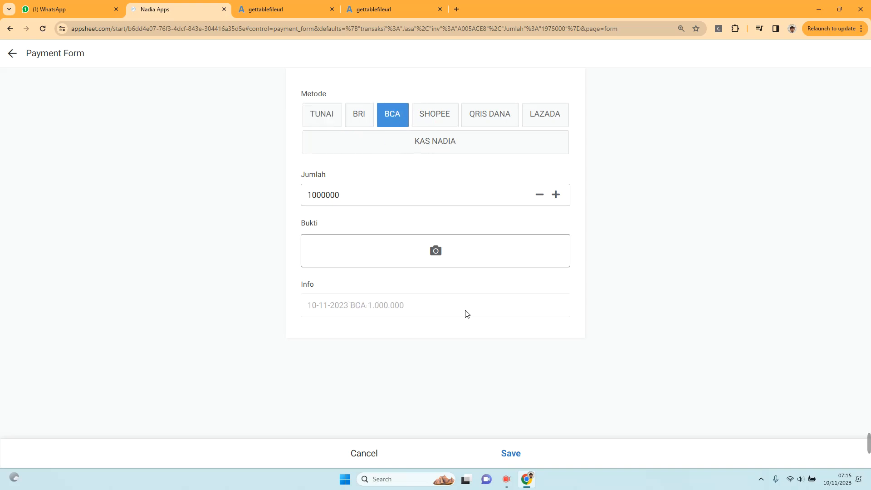
click(407, 246)
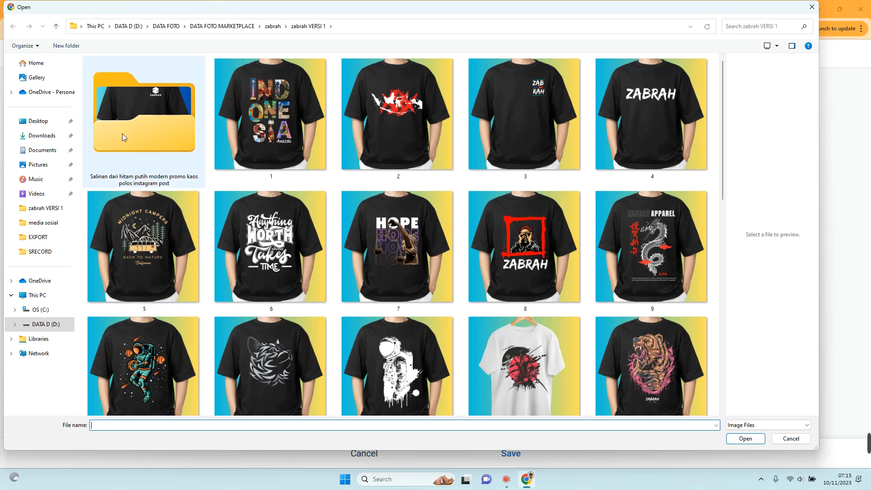
click(48, 135)
scroll(229, 152, down, 20)
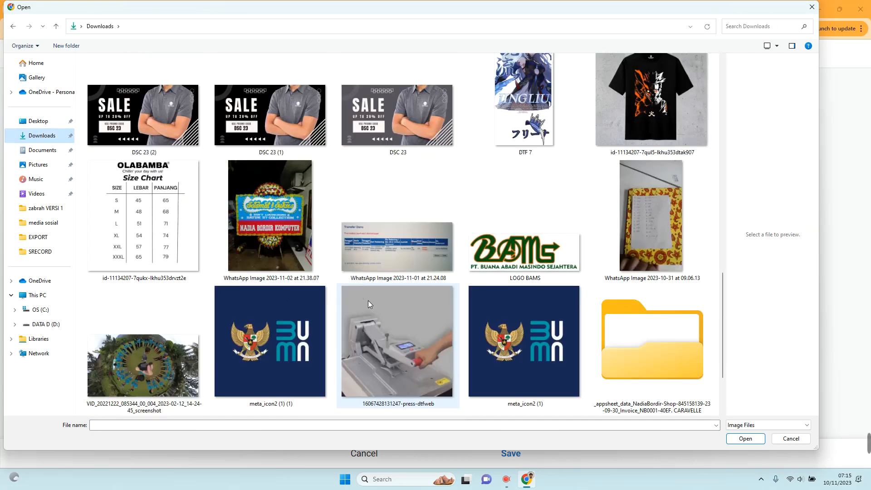
double_click(409, 269)
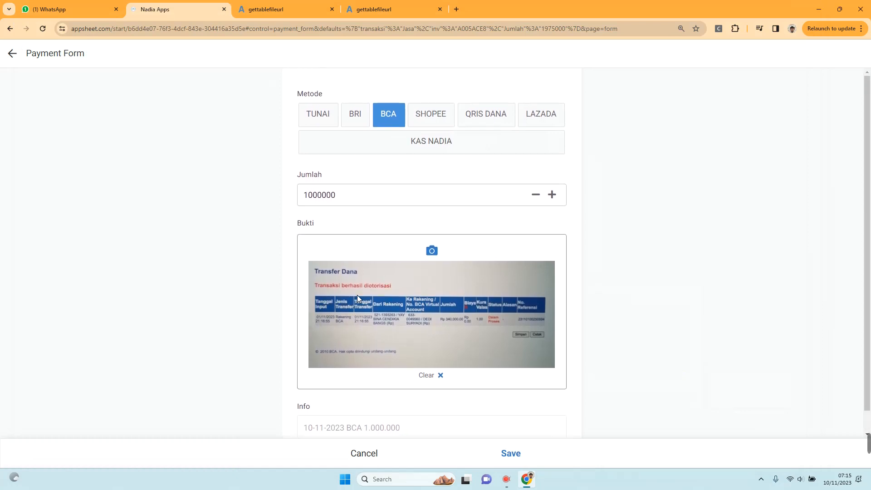
Step: Check the filled-in payment form with its transfer proof and save the payment
scroll(410, 312, down, 1)
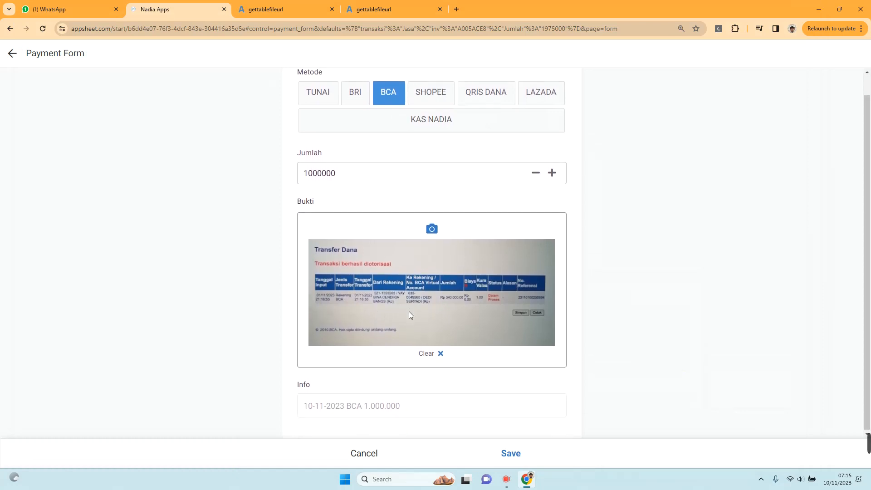
scroll(437, 219, up, 1)
click(511, 452)
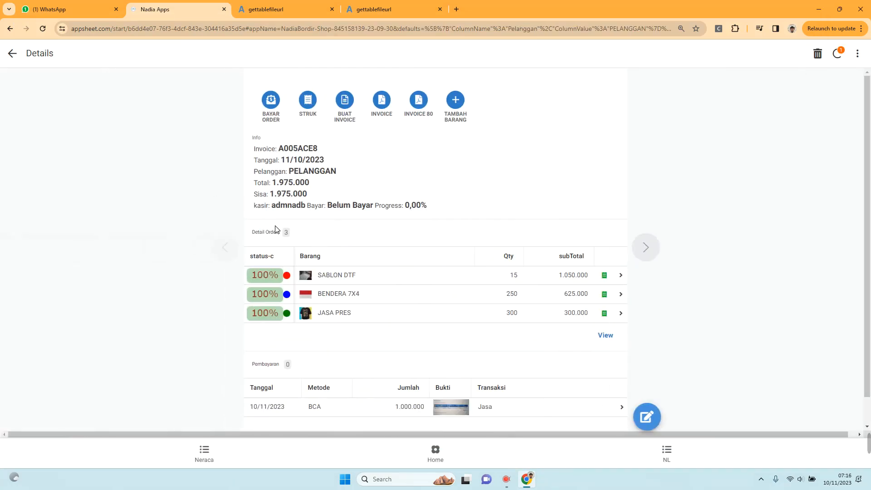
Step: Examine the order's Pembayaran entry, Bayar status and Sisa amount
scroll(354, 335, down, 1)
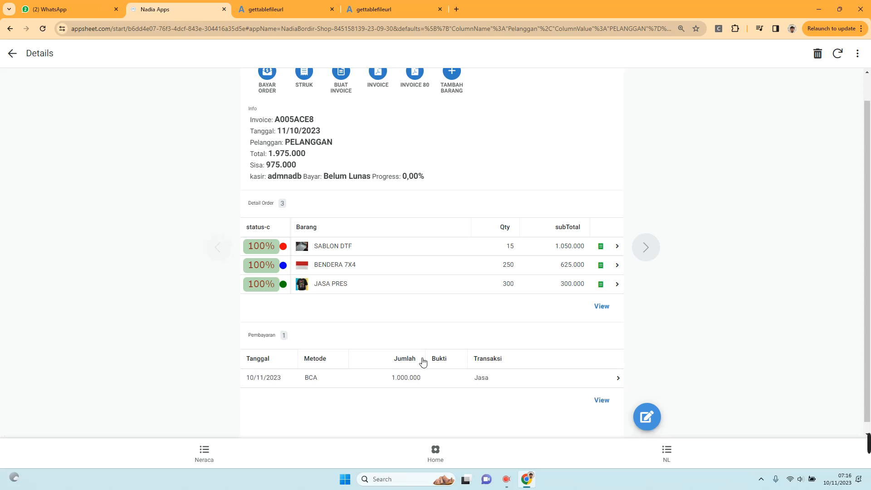
scroll(391, 356, up, 1)
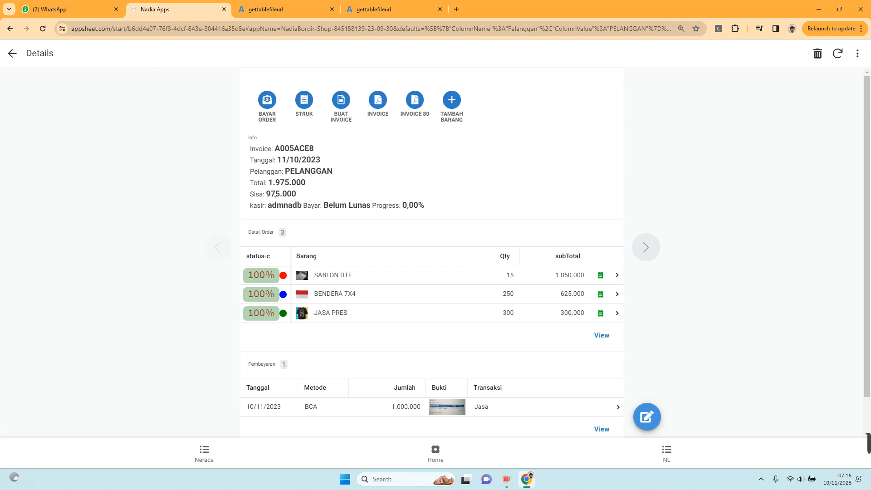
drag(268, 194, 326, 189)
click(375, 159)
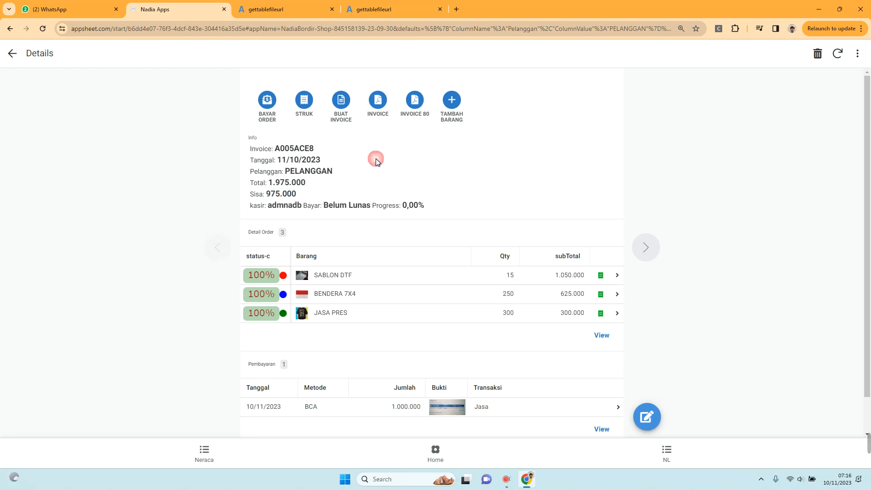
Step: Switch to WhatsApp, view the Catatan Order Nadia Bordir and Notifikasi Keuangan chats, and briefly compare with the order in Nadia Apps
click(71, 13)
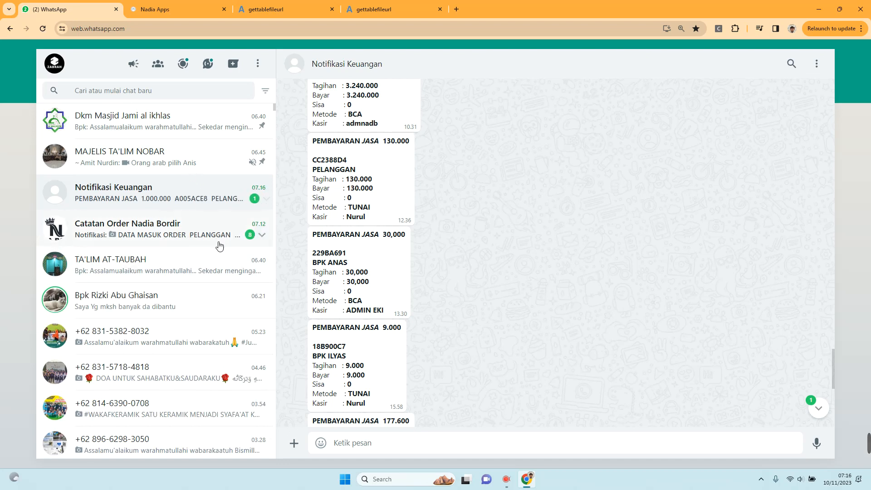
click(111, 234)
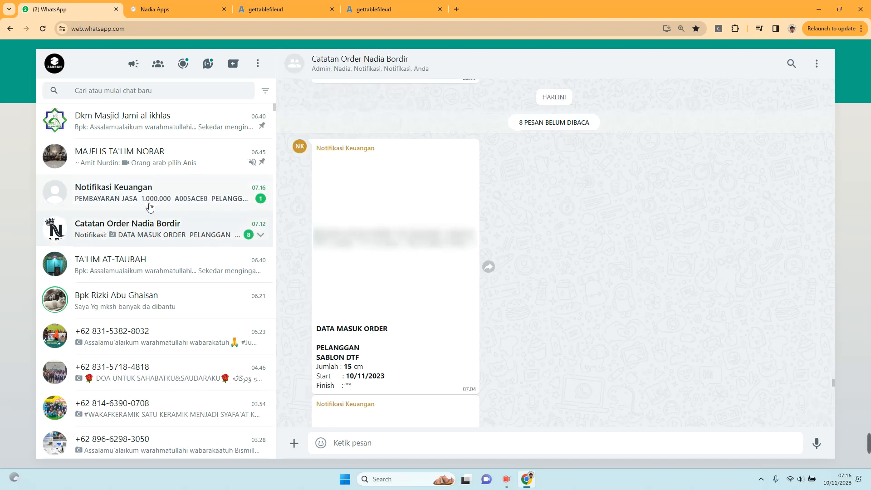
click(150, 190)
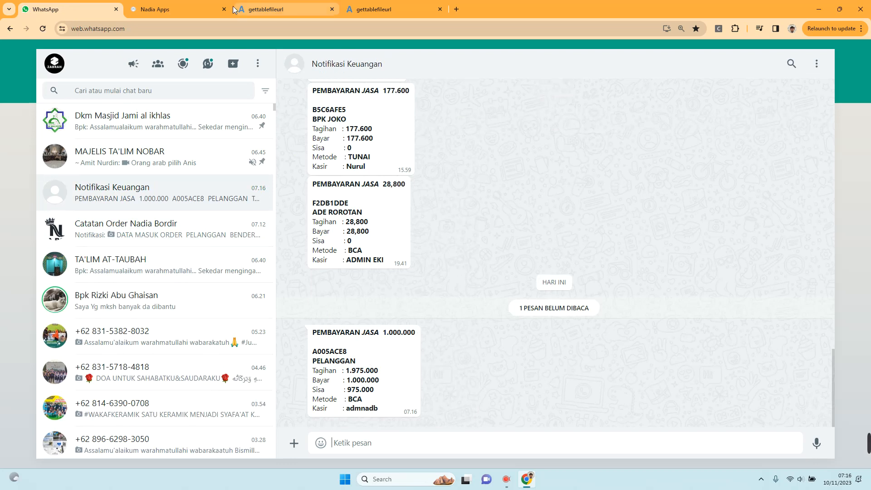
click(201, 10)
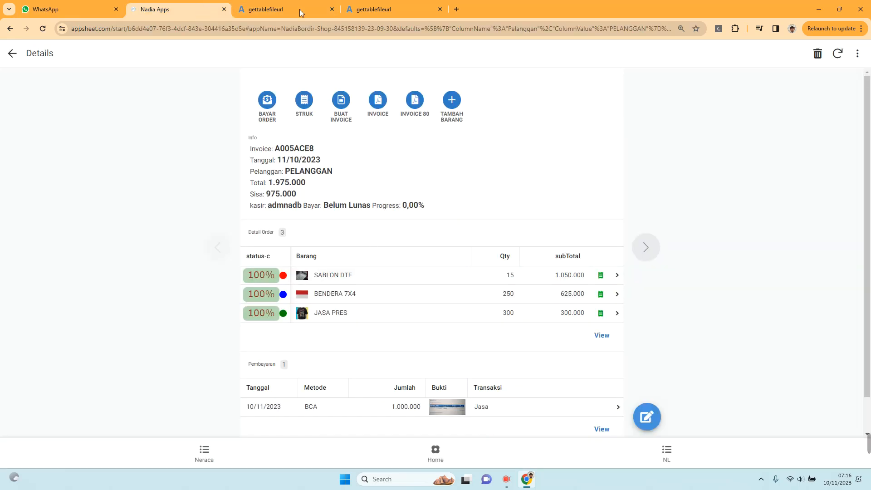
click(86, 11)
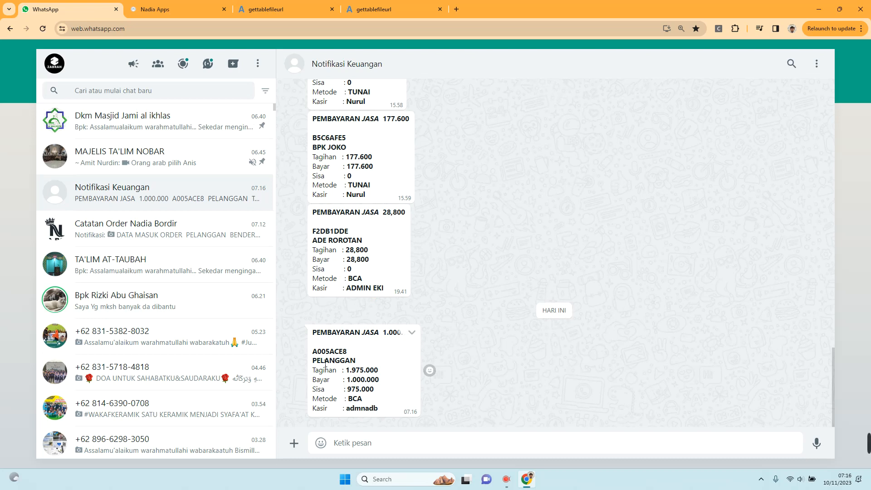
Step: Examine the Tagihan, Bayar, Sisa, Metode and Kasir lines of the latest payment notification in Notifikasi Keuangan
drag(321, 365, 382, 381)
click(379, 384)
click(321, 393)
drag(313, 381, 328, 394)
drag(313, 399, 329, 398)
drag(313, 407, 320, 408)
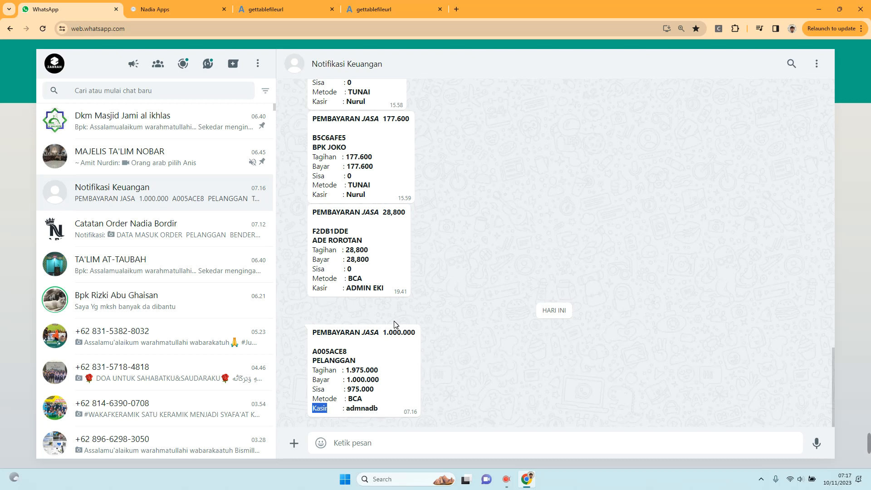
Step: Look through the earlier payment notifications in the chat, comparing their Kasir and Metode entries
scroll(388, 336, up, 1)
drag(348, 335, 388, 336)
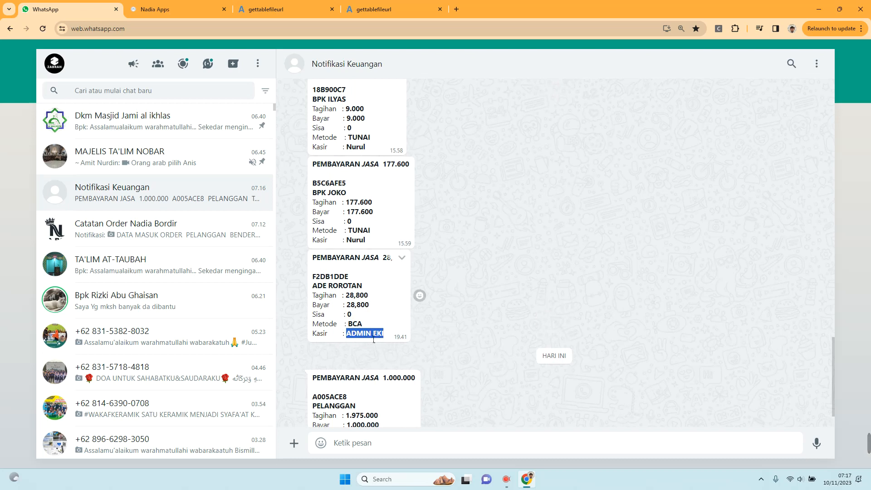
scroll(366, 339, up, 1)
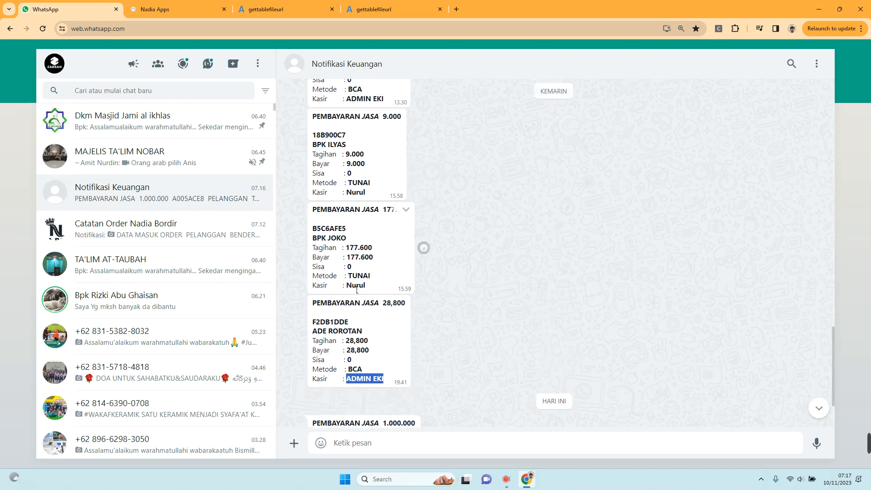
scroll(357, 289, up, 1)
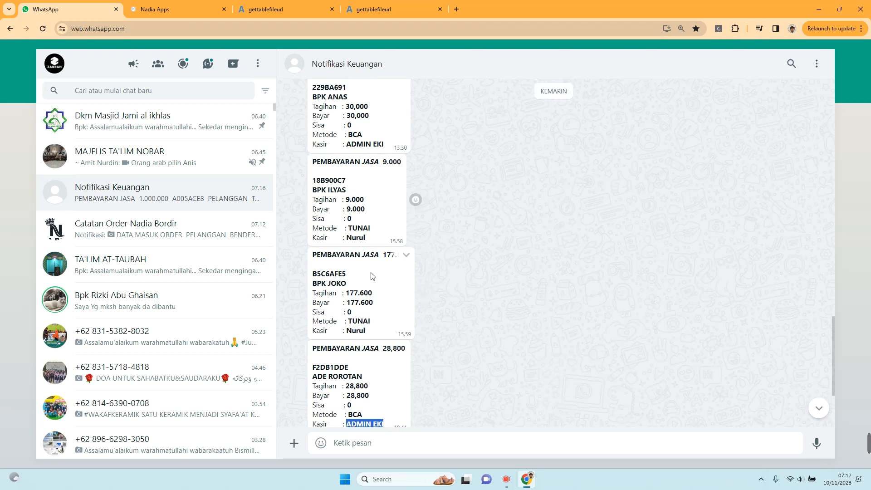
scroll(360, 191, up, 1)
scroll(363, 217, up, 4)
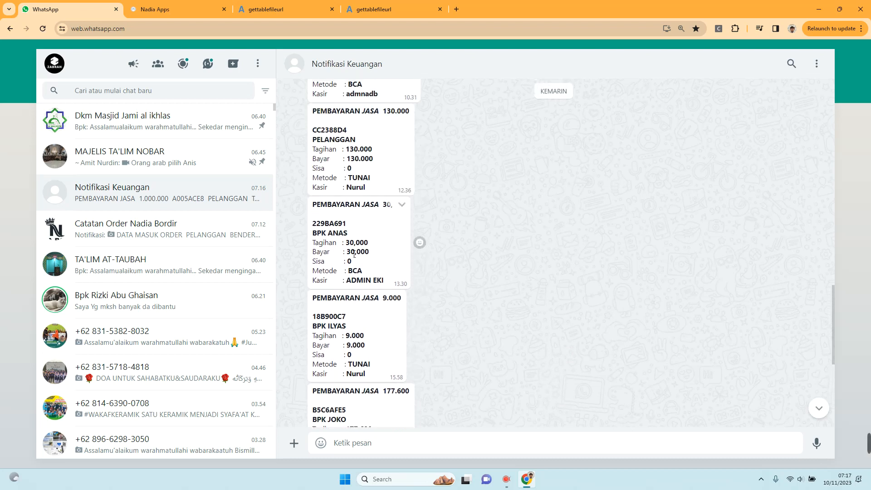
scroll(365, 243, up, 8)
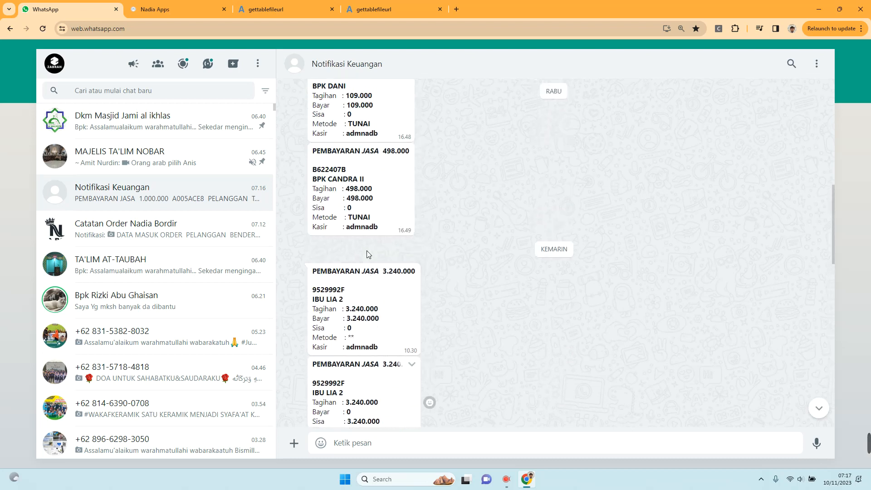
Step: Recheck the latest payment notification, view the Catatan Order Nadia Bordir chat and switch back to the order in Nadia Apps
scroll(370, 253, down, 15)
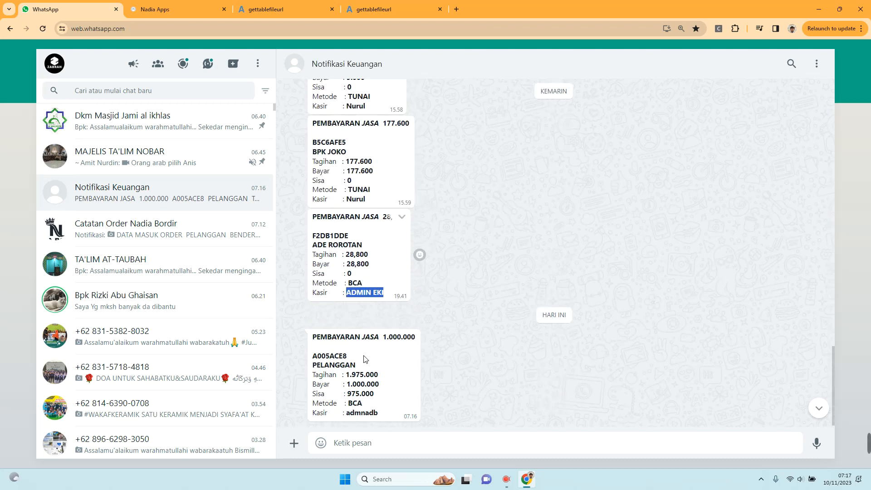
click(162, 229)
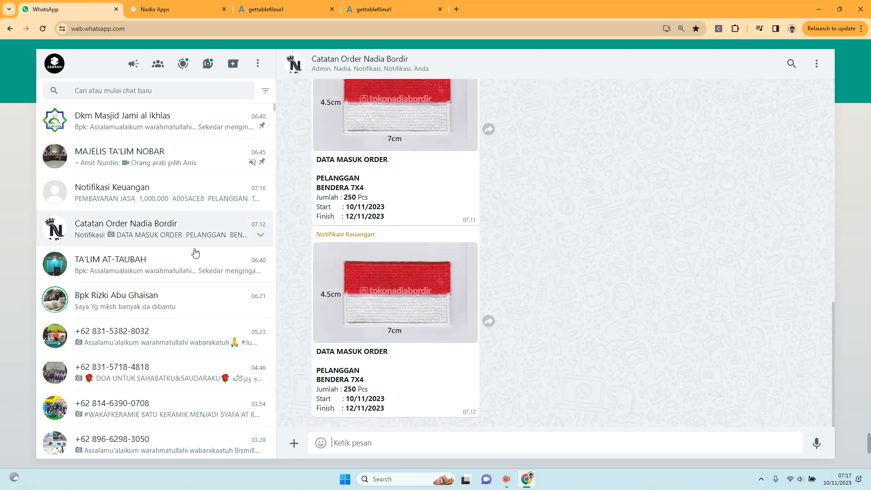
click(178, 11)
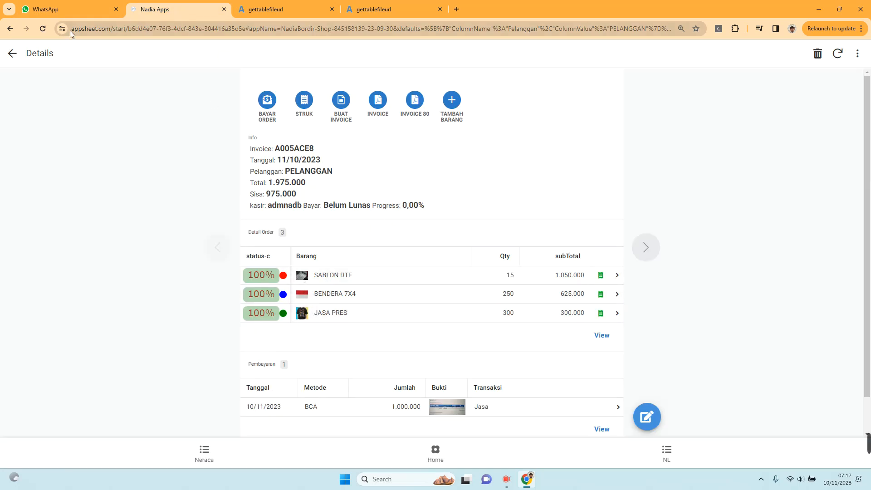
Step: Switch to WhatsApp and look through today's DATA MASUK ORDER notifications in the Catatan Order Nadia Bordir chat
click(61, 13)
scroll(408, 317, up, 5)
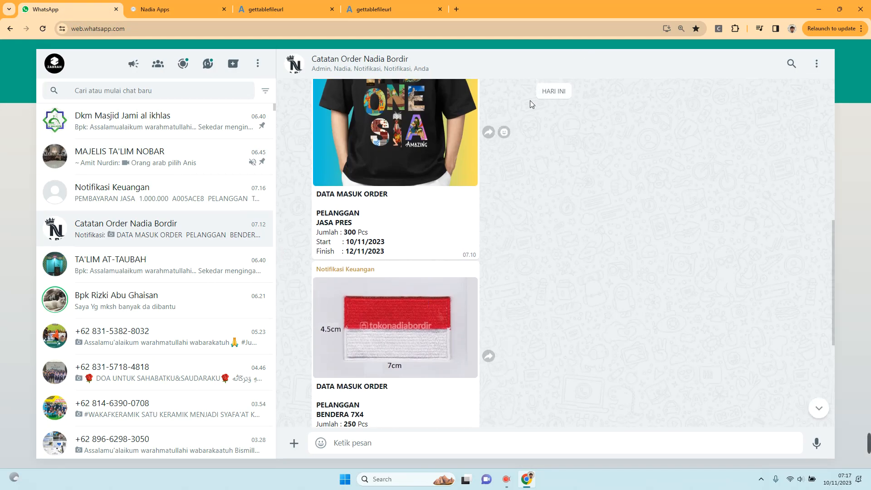
scroll(501, 182, up, 8)
scroll(439, 200, up, 10)
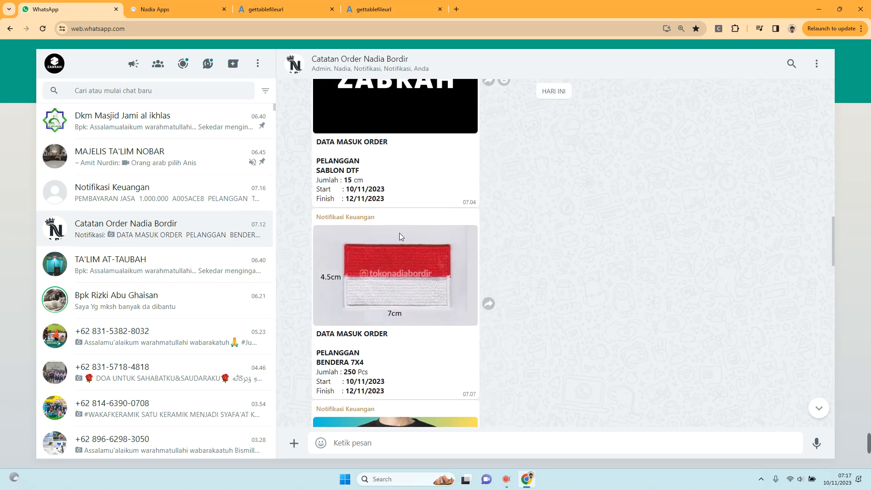
scroll(399, 236, down, 4)
scroll(399, 272, down, 15)
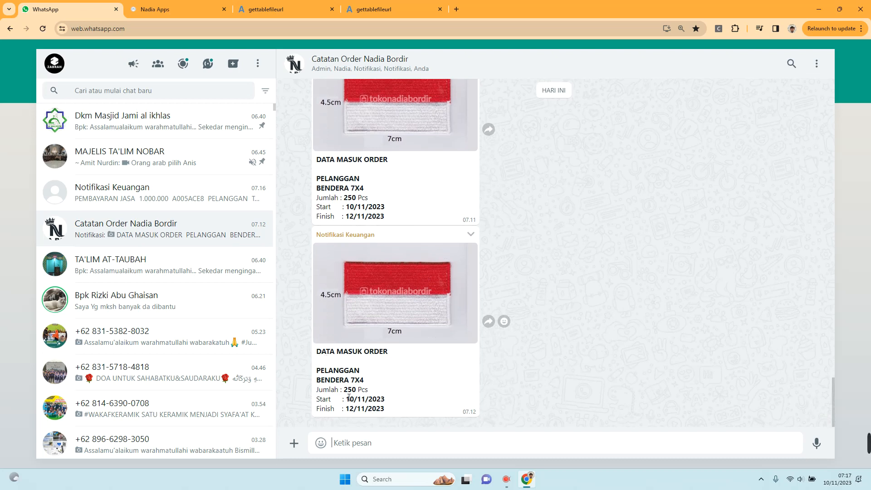
scroll(399, 383, up, 7)
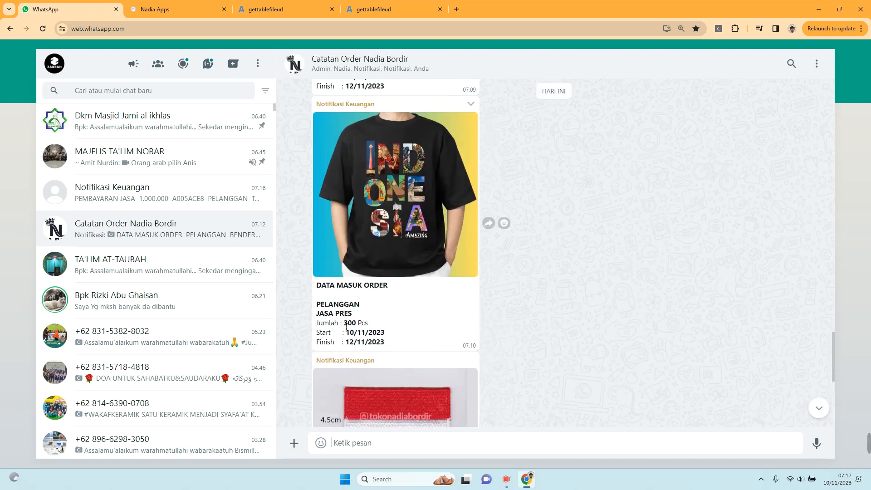
scroll(382, 332, up, 15)
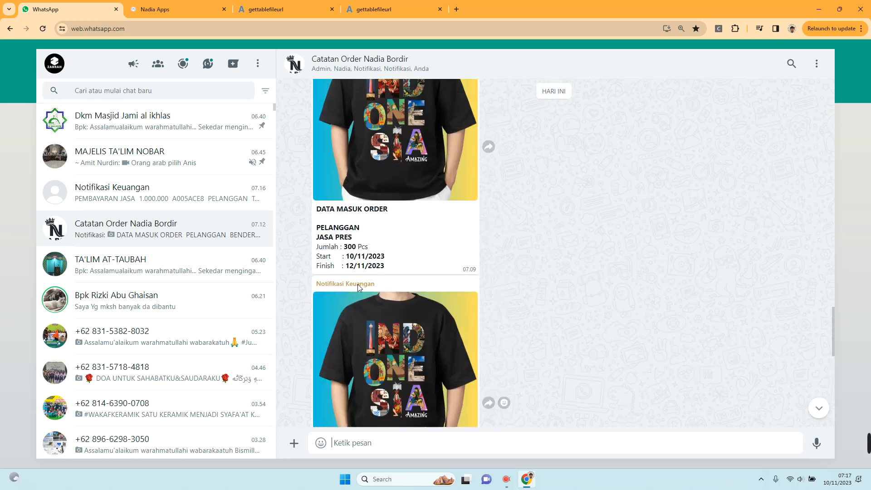
scroll(390, 276, up, 4)
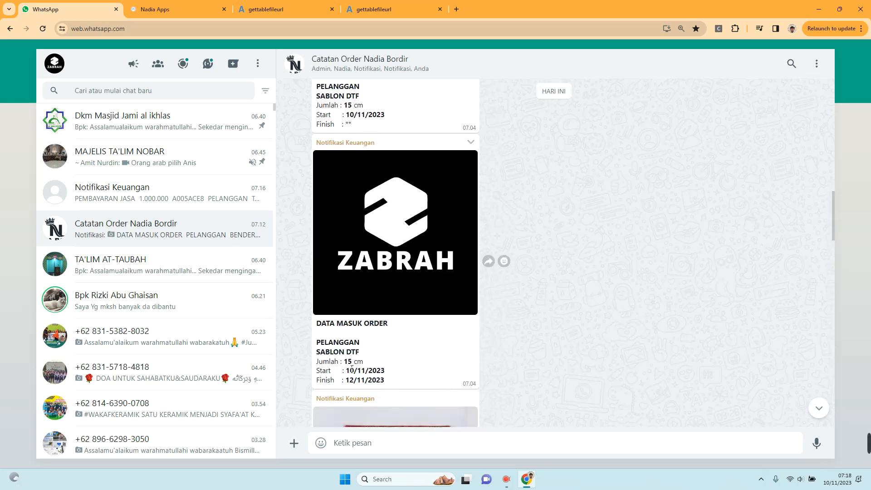
scroll(355, 362, up, 3)
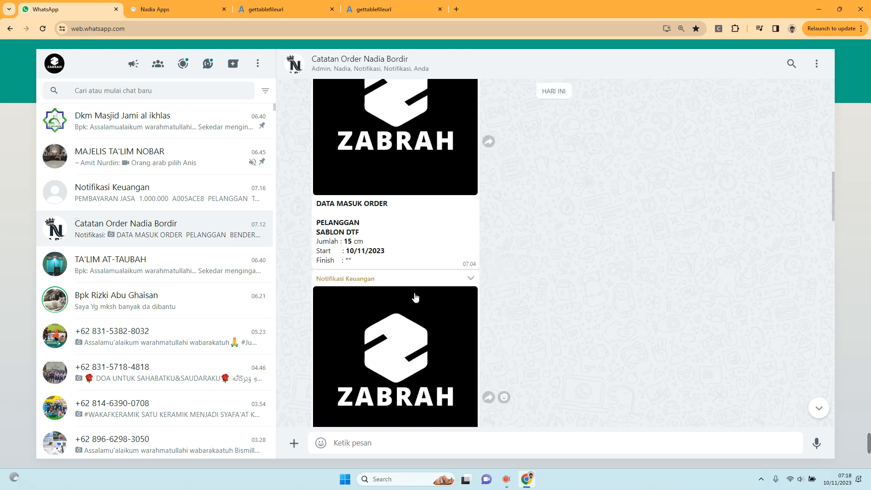
scroll(365, 277, up, 1)
scroll(368, 280, up, 1)
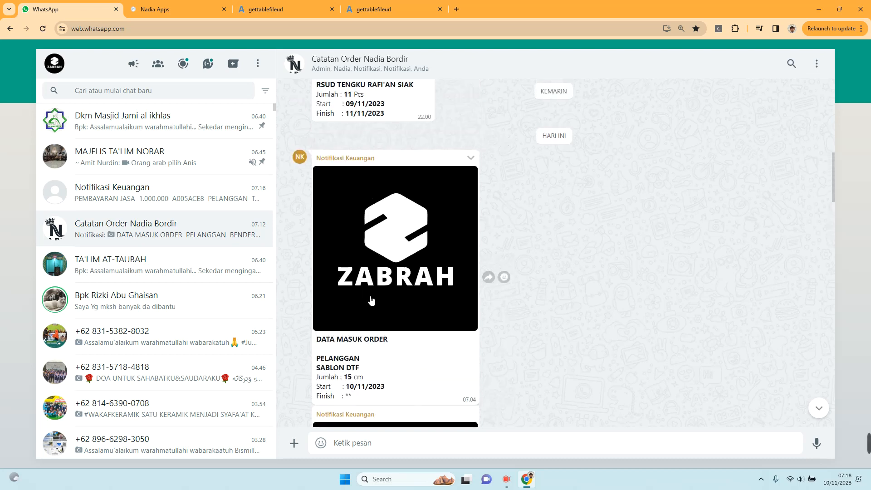
Step: Examine the Finish date in the completed SABLON DTF order notification, highlighting its day number
scroll(383, 254, down, 9)
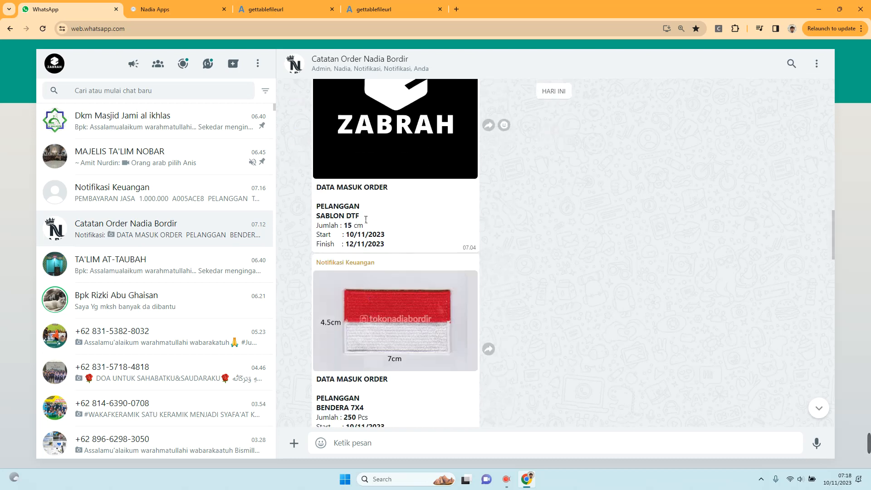
scroll(371, 247, down, 2)
scroll(354, 240, up, 2)
double_click(351, 247)
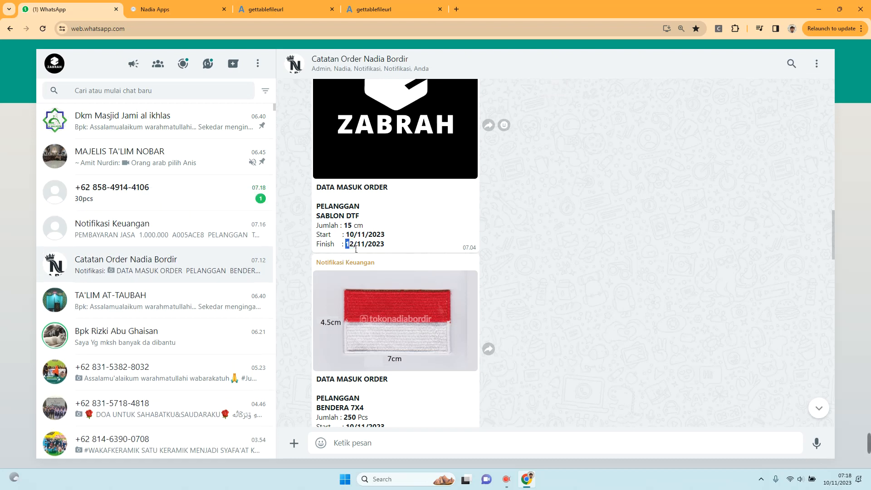
drag(356, 249, 354, 250)
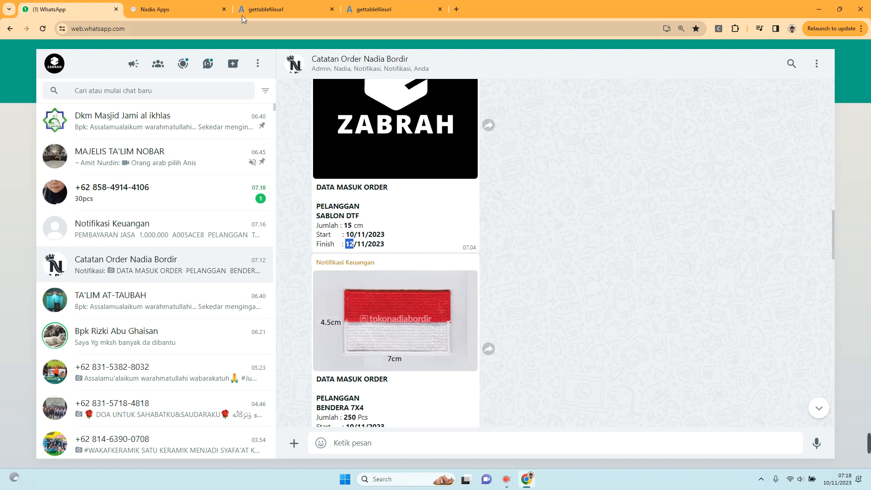
Step: Close both generated invoice PDFs and return to the order details in Nadia Apps
click(204, 10)
click(312, 10)
click(331, 10)
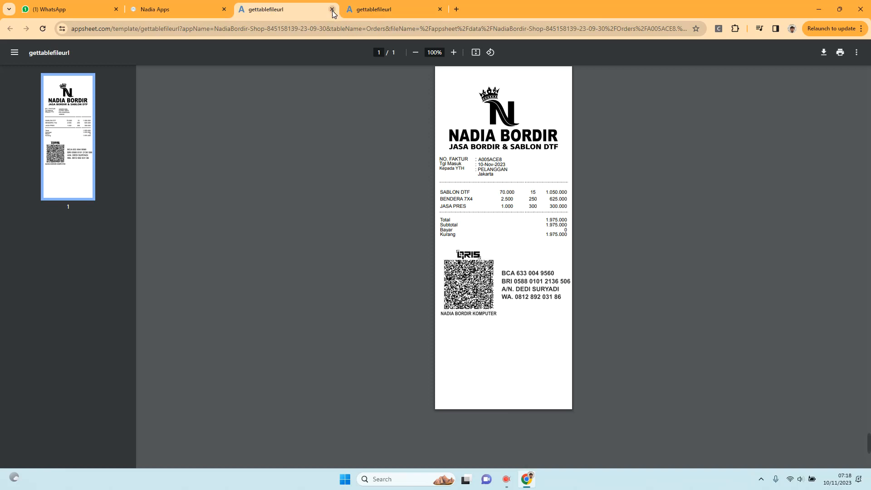
click(330, 11)
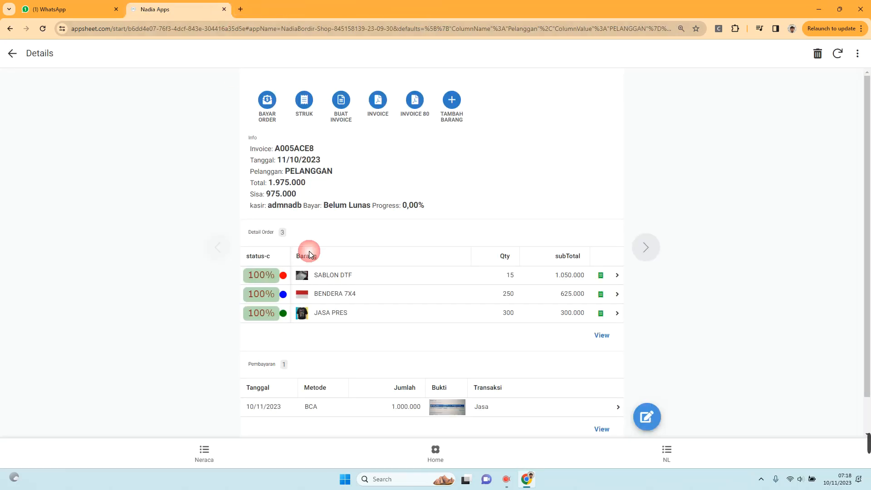
scroll(374, 305, down, 1)
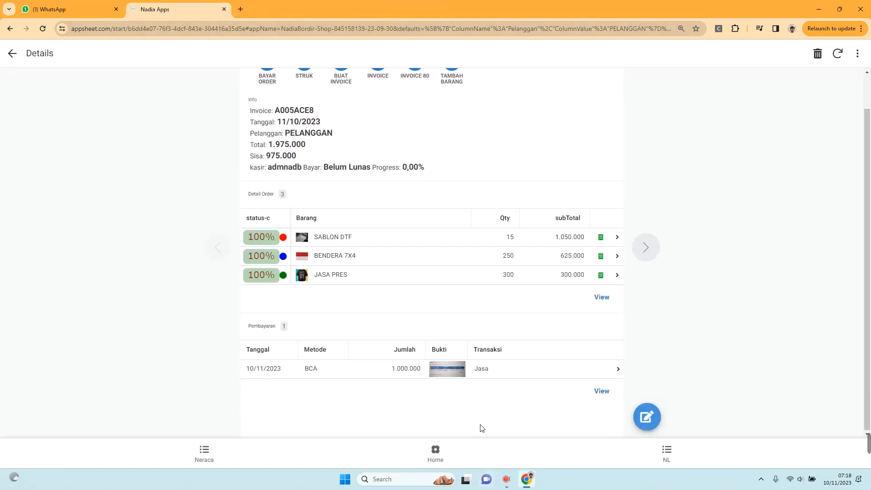
Step: Open the Dashboard and review the daily sales, product, customer, expense and payment figures
click(435, 456)
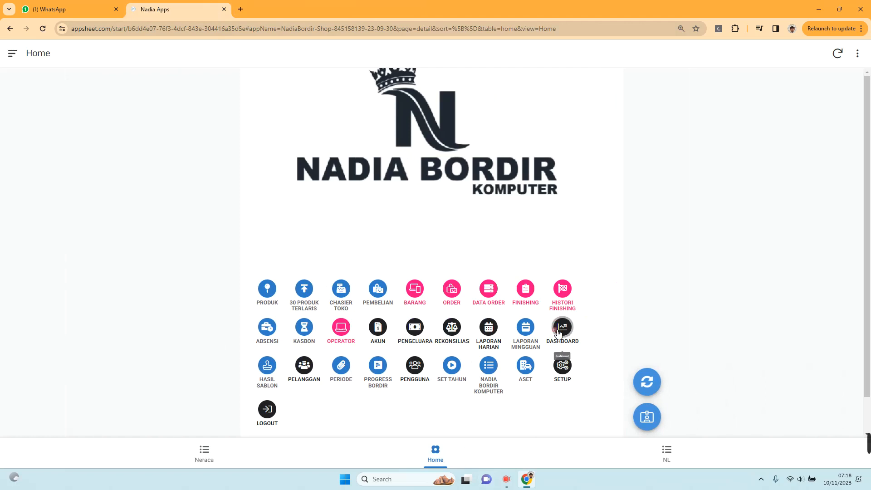
click(560, 330)
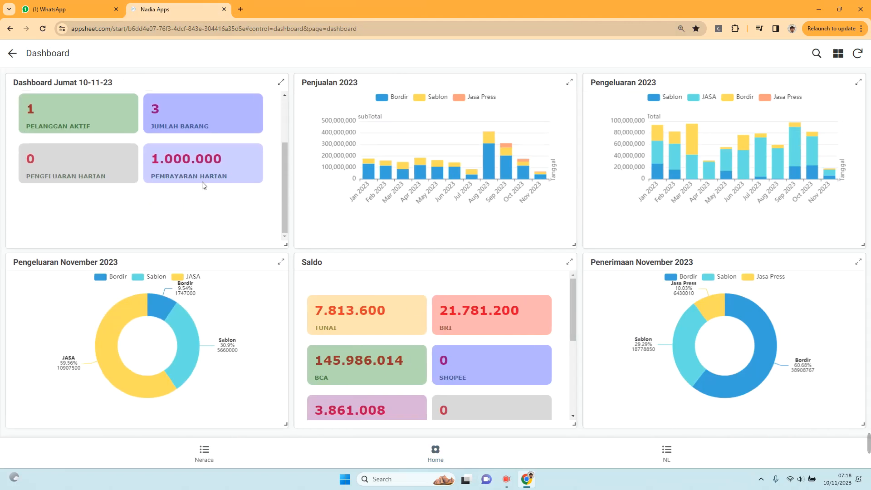
scroll(143, 171, up, 1)
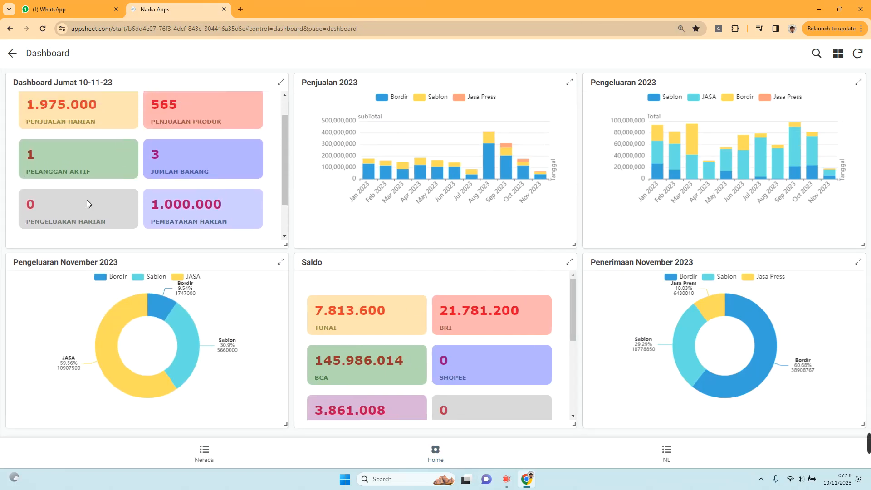
scroll(167, 195, down, 1)
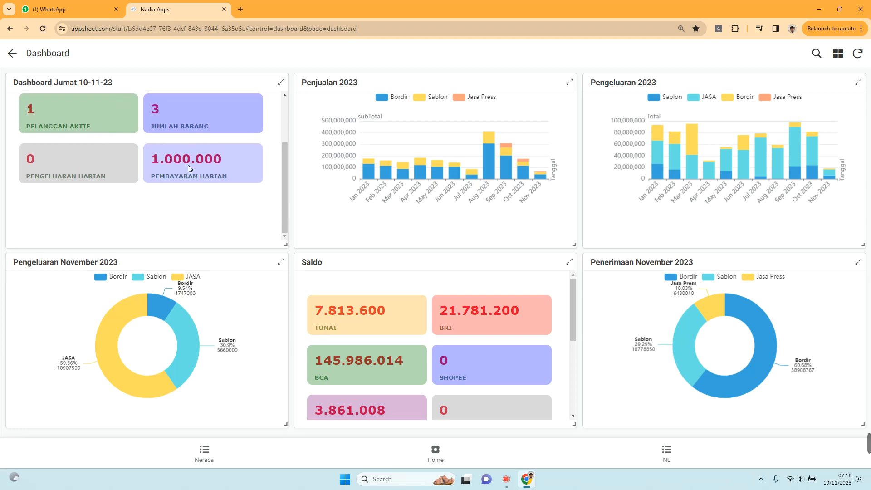
scroll(182, 154, up, 2)
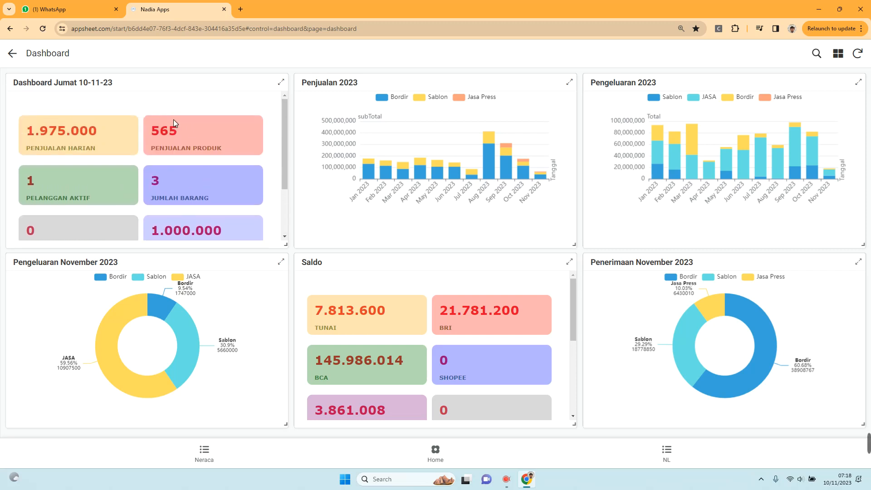
Step: Open PELANGGAN's orders in Data Order and view the details of the unpaid-balance order dated 10/11/2023
click(434, 457)
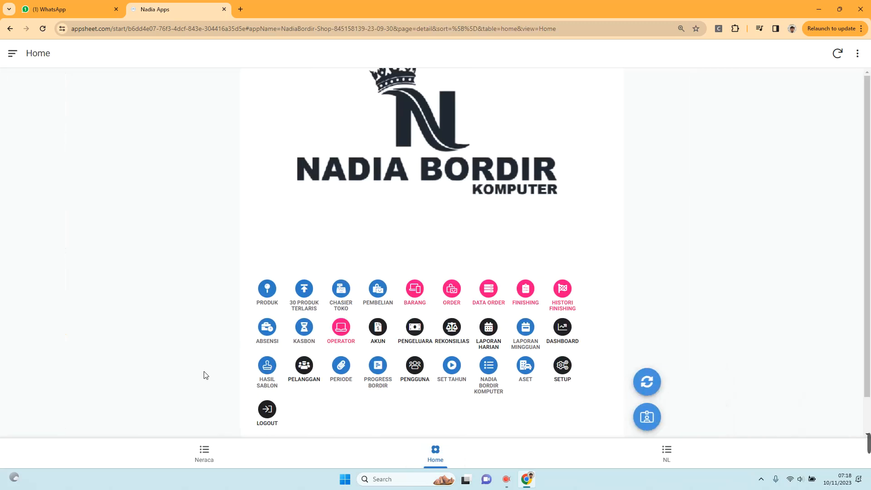
click(490, 270)
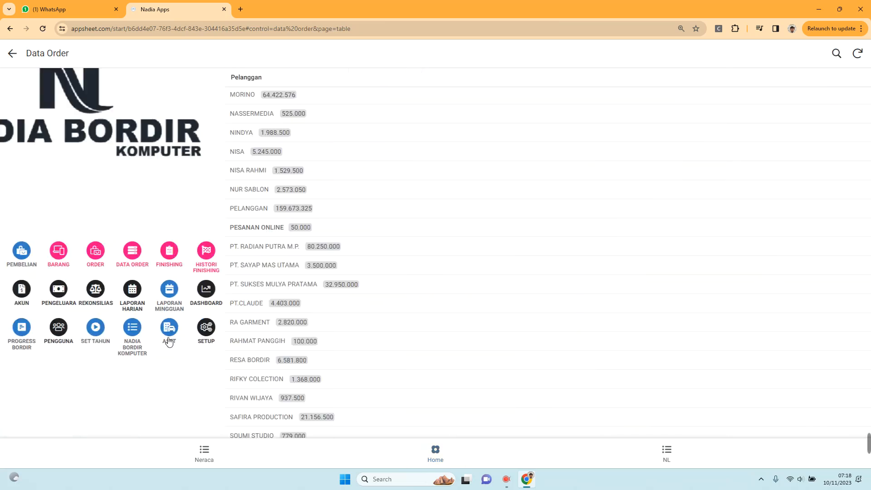
scroll(136, 334, down, 4)
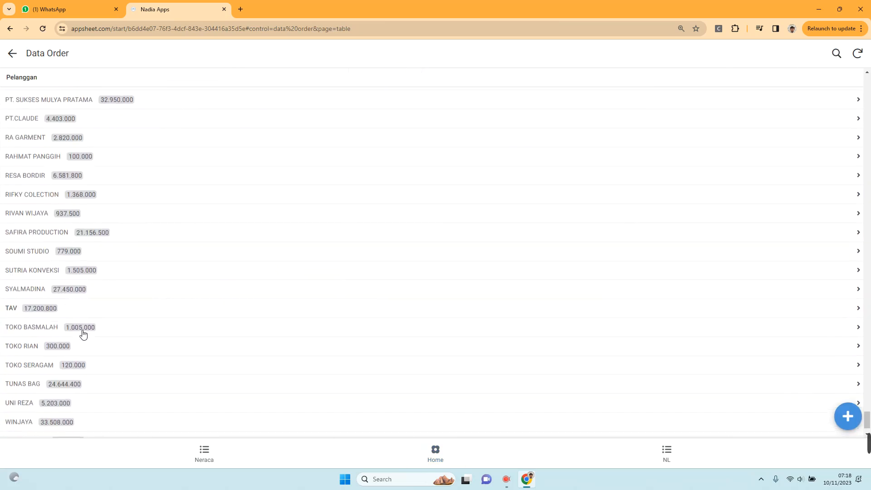
scroll(81, 326, up, 3)
click(54, 166)
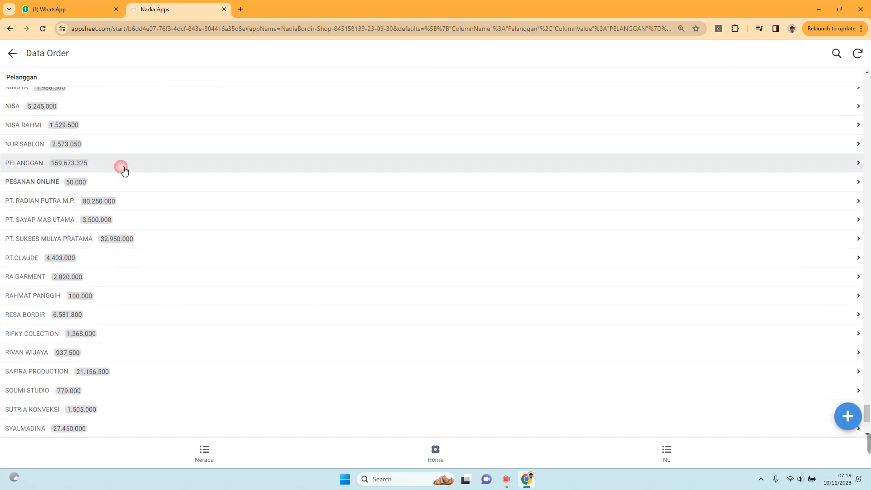
click(184, 118)
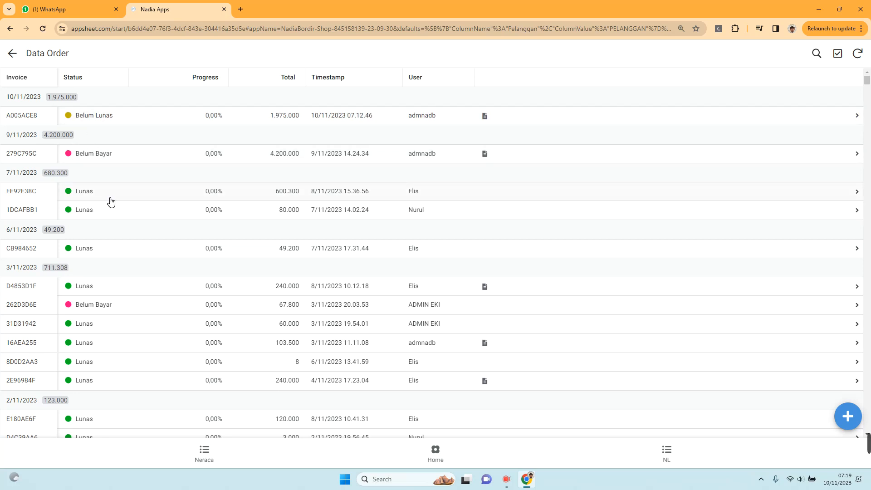
scroll(101, 313, down, 2)
scroll(103, 304, up, 2)
click(84, 116)
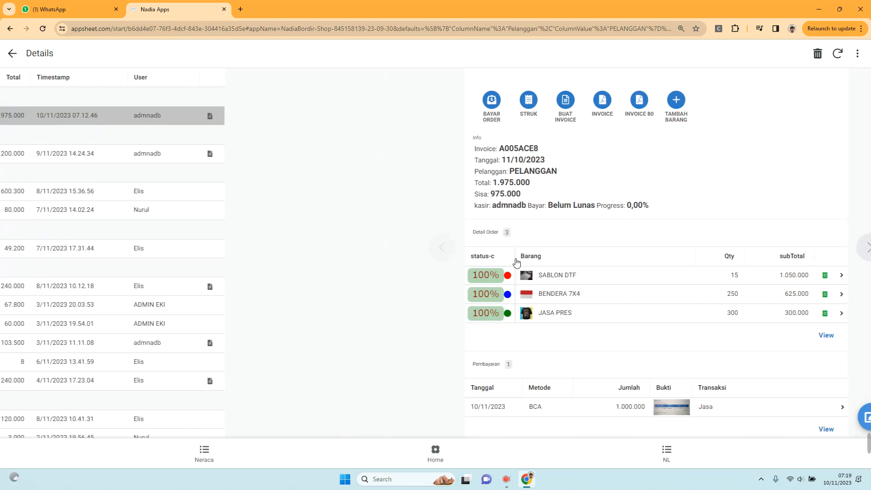
Step: Record a payment of the remaining 975000 on the order with SHOPEE as the method, and save it
click(271, 108)
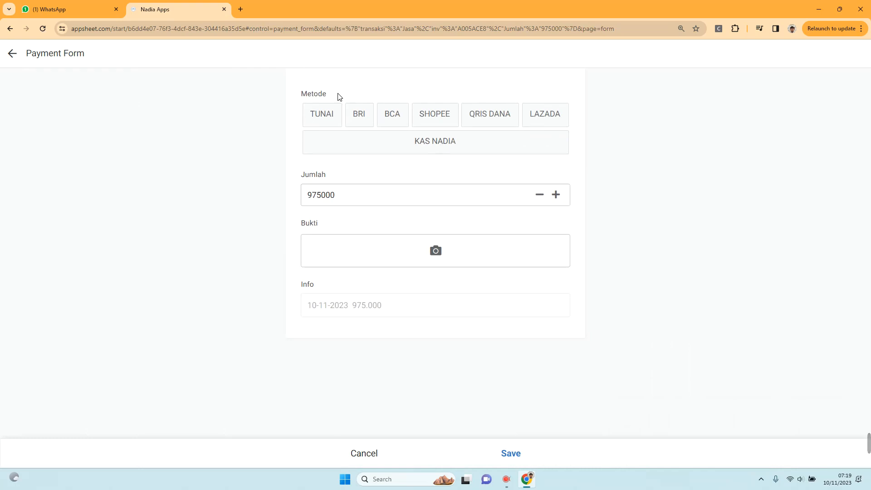
click(440, 115)
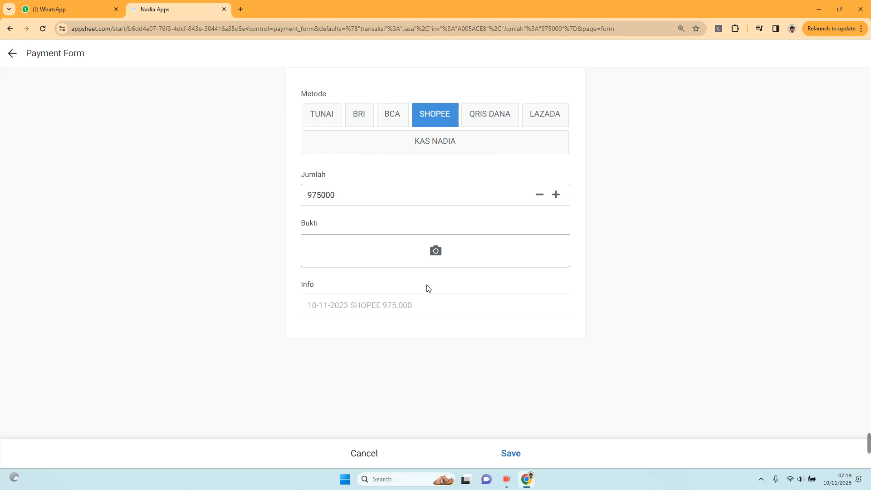
click(483, 117)
click(439, 117)
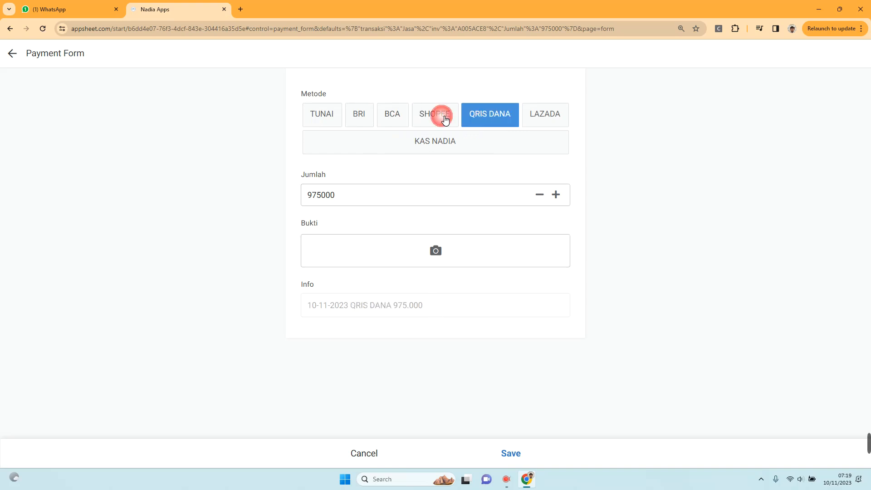
click(511, 459)
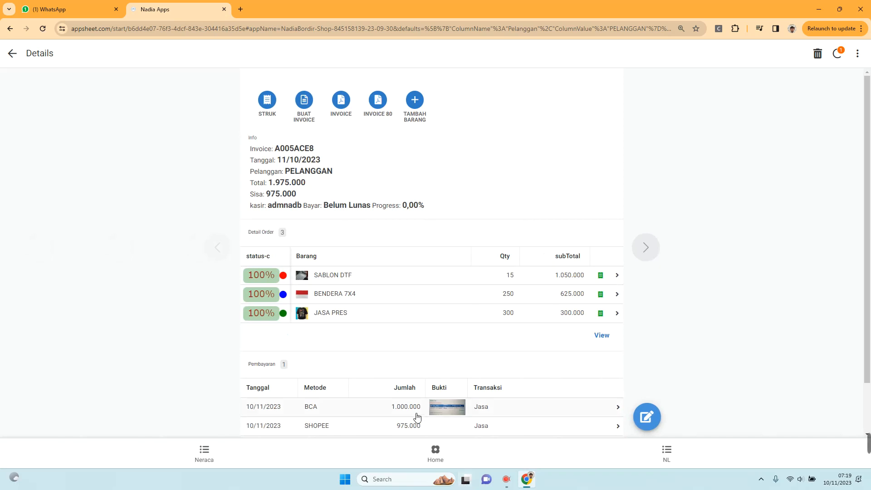
Step: Return to the Dashboard and check the daily payment figure and the SHOPEE balance under Saldo
click(443, 458)
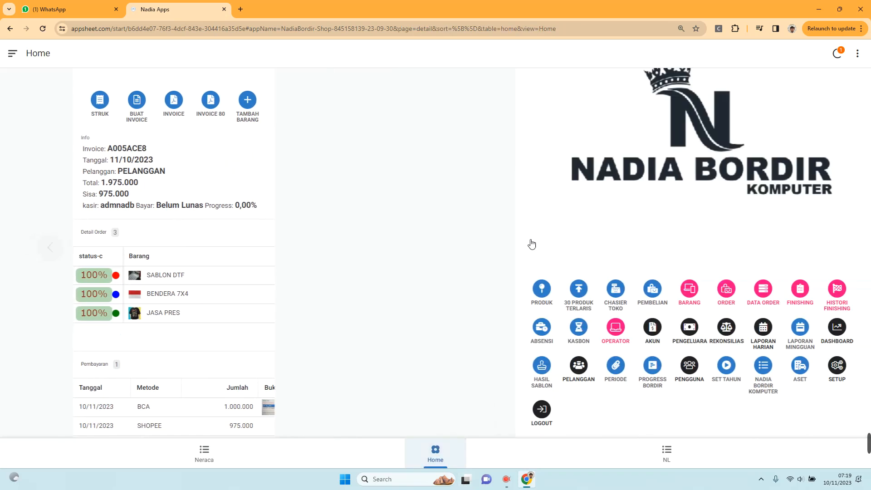
scroll(496, 307, down, 4)
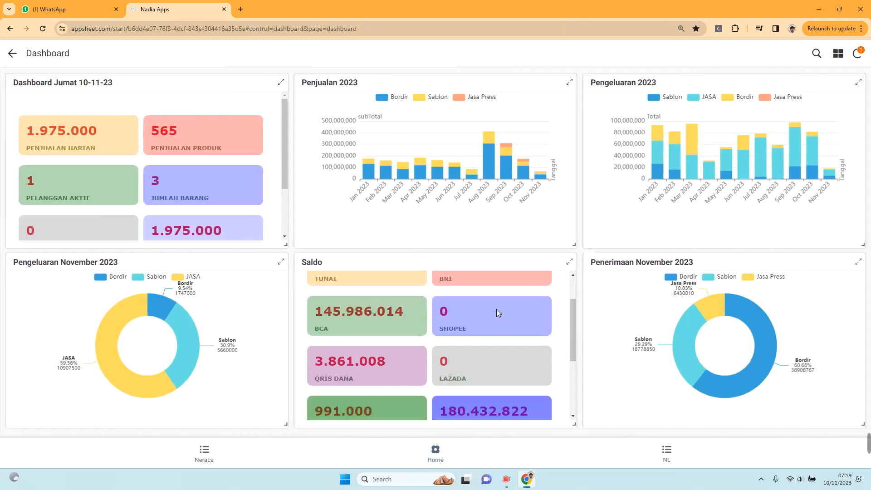
scroll(494, 319, up, 2)
scroll(475, 333, up, 1)
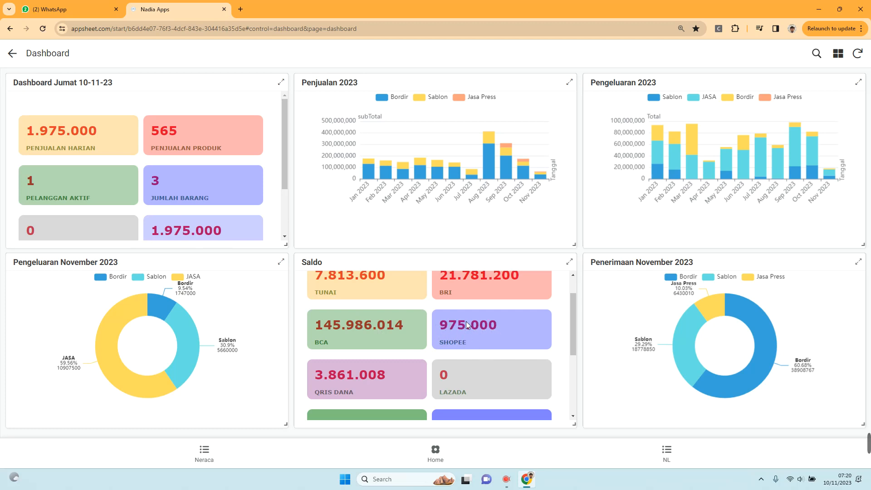
Step: Reopen PELANGGAN's order list in Data Order to check the payment status of the 10/11/2023 order
click(435, 451)
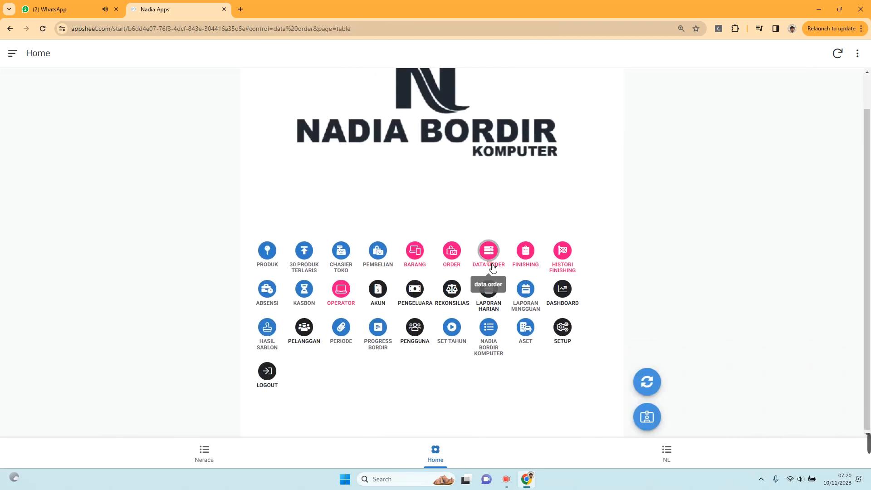
click(488, 252)
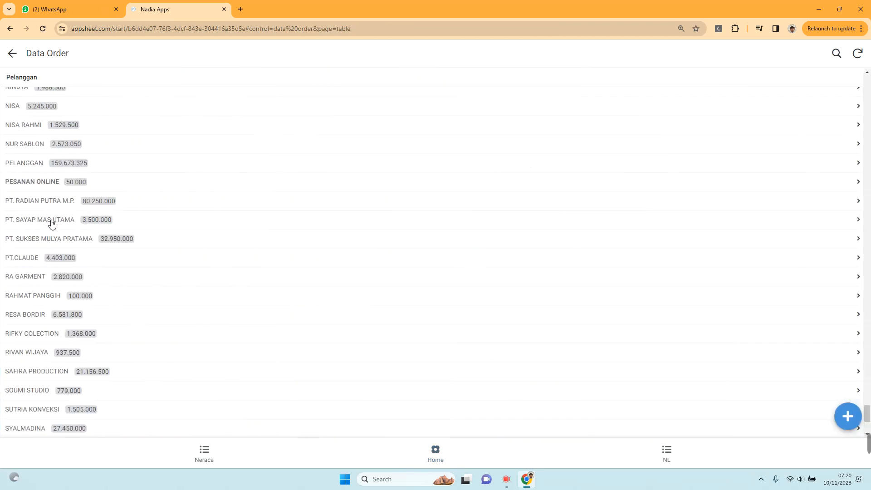
click(45, 165)
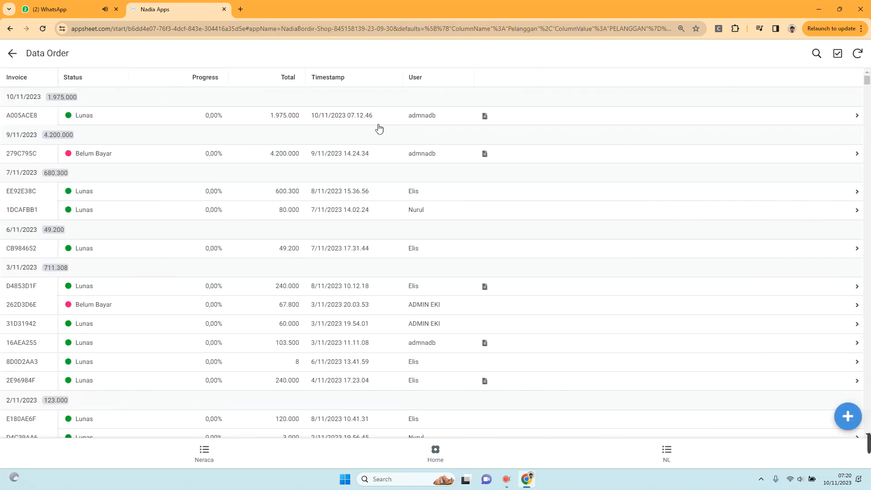
Step: Review the items and payments of the 10/11/2023 order, and generate its invoice
click(340, 116)
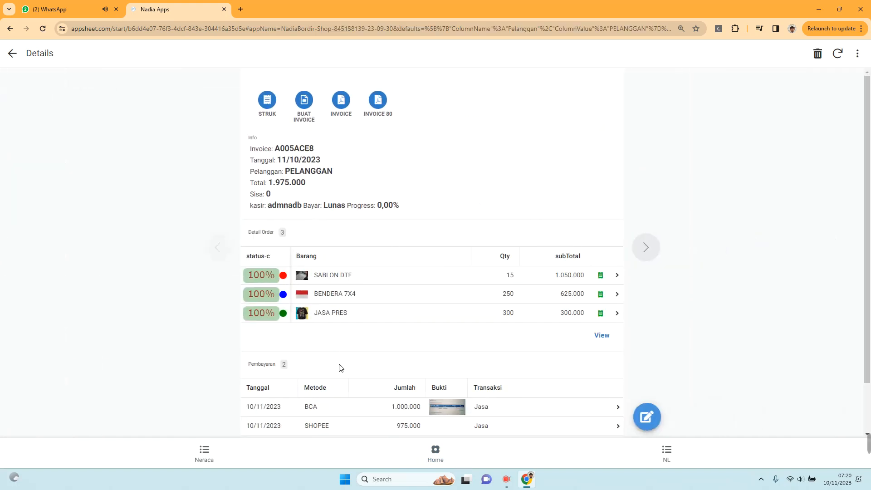
scroll(341, 367, down, 2)
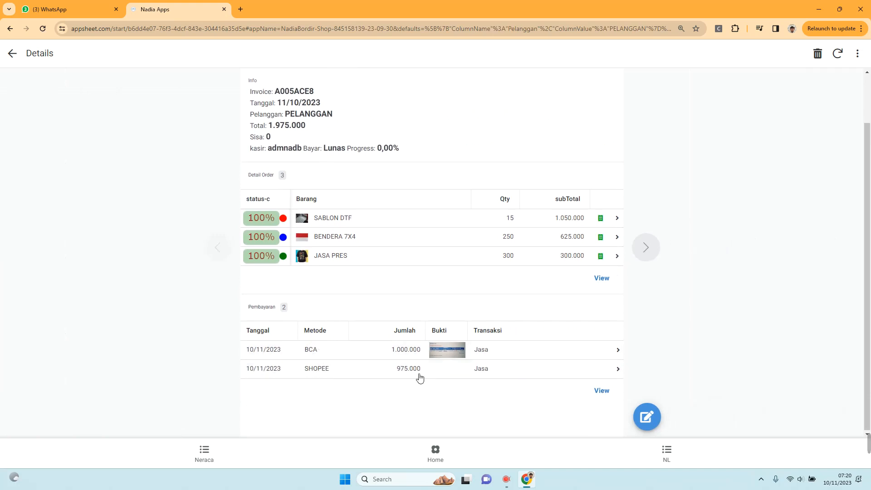
scroll(385, 391, up, 2)
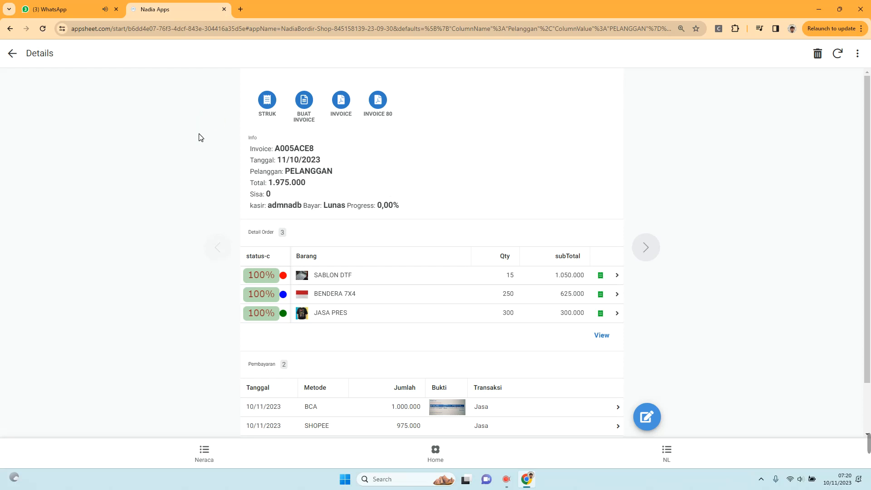
click(303, 107)
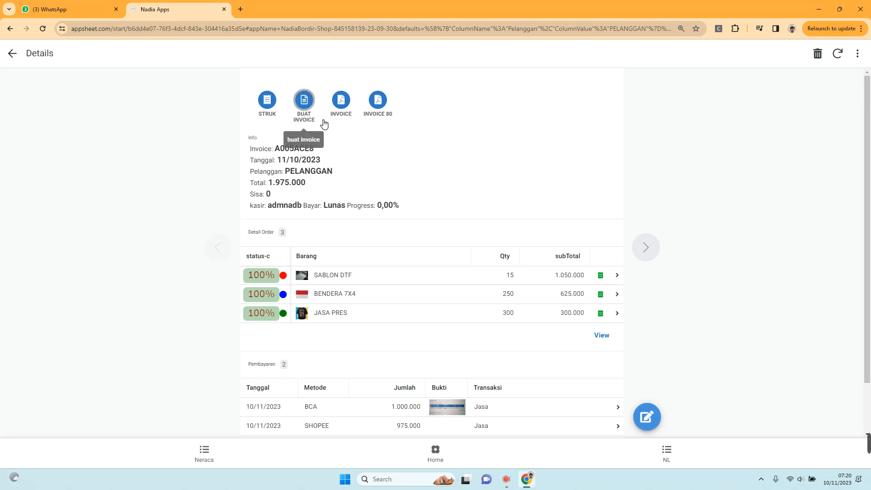
click(13, 58)
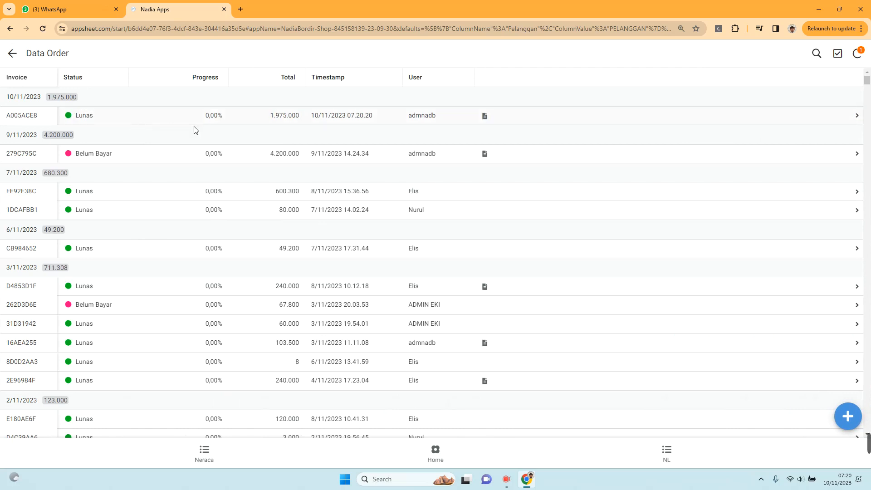
Step: View the weekday job lists and work chart in NADIA BORDIR KOMPUTER, and return to Home
click(89, 113)
scroll(395, 309, down, 1)
click(436, 456)
click(496, 372)
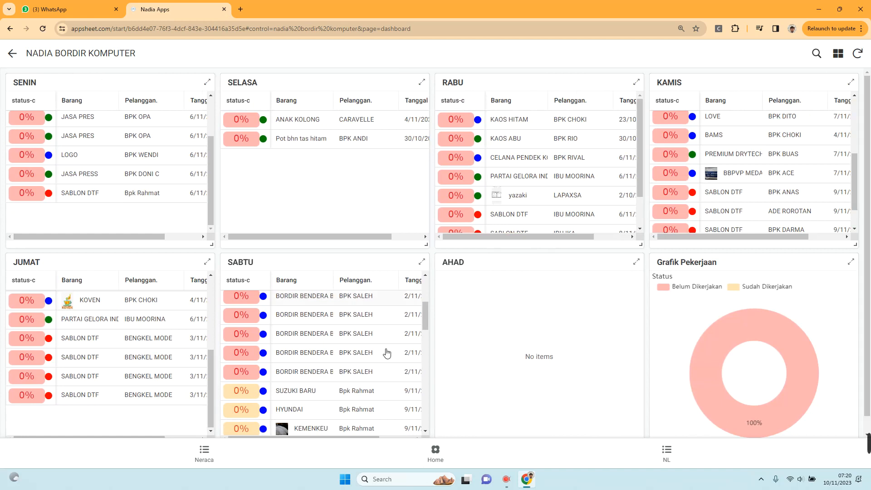
click(437, 456)
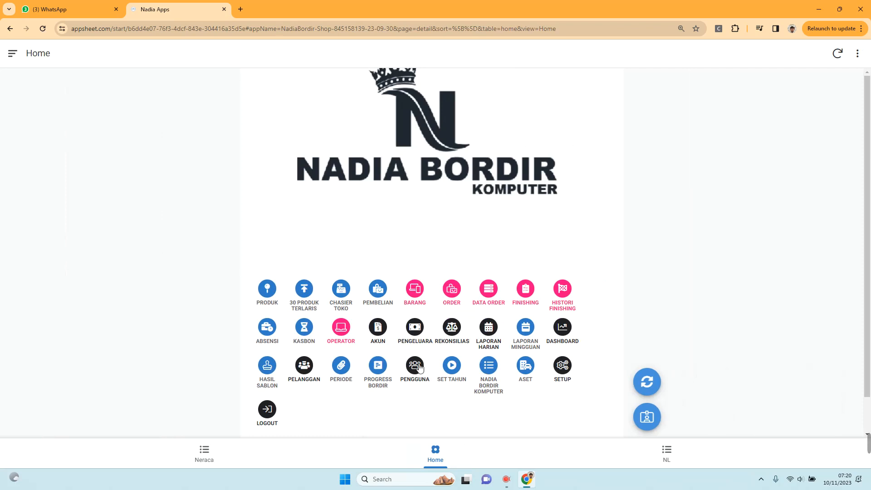
Step: Start a new expense in Pengeluaran with TINTA SABLON as the expense type
click(415, 328)
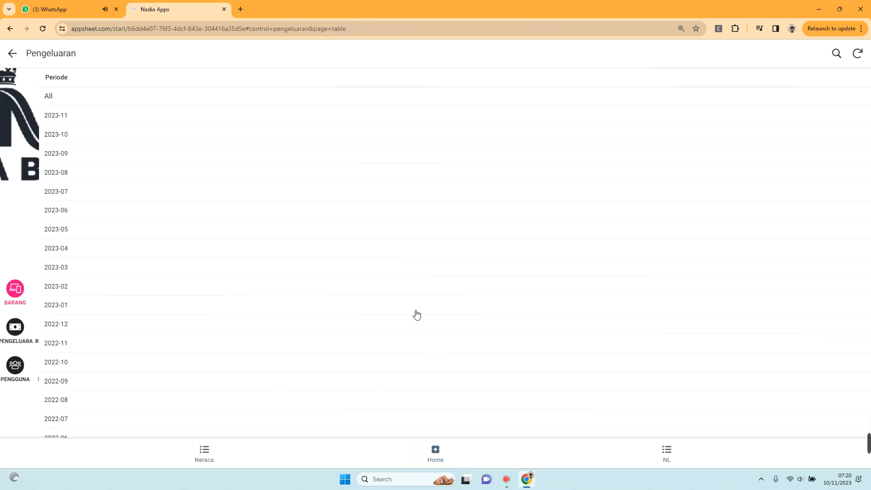
click(846, 416)
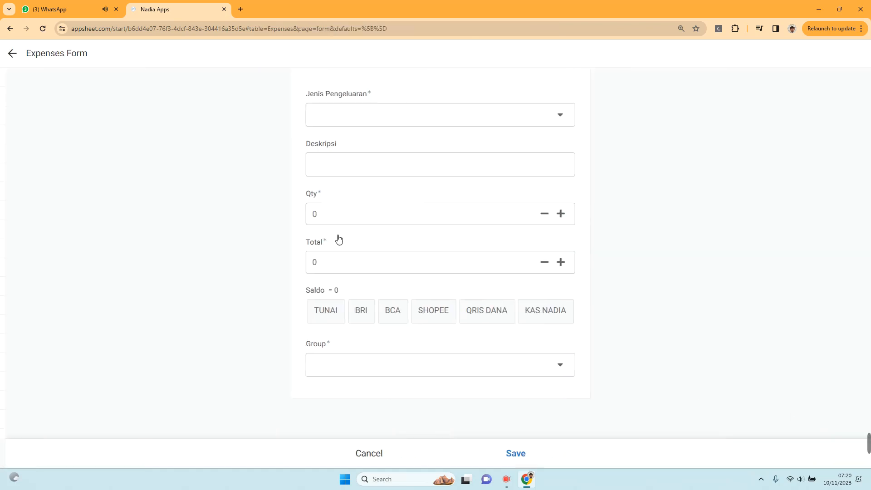
click(350, 123)
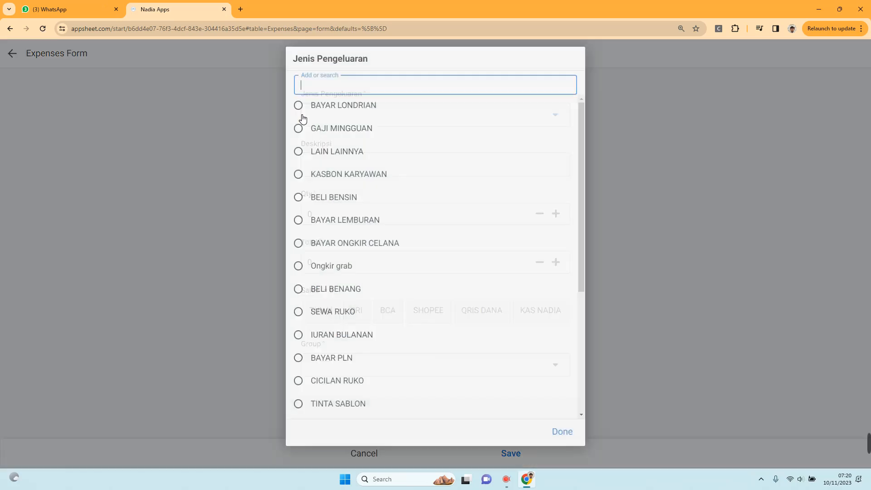
scroll(358, 345, down, 4)
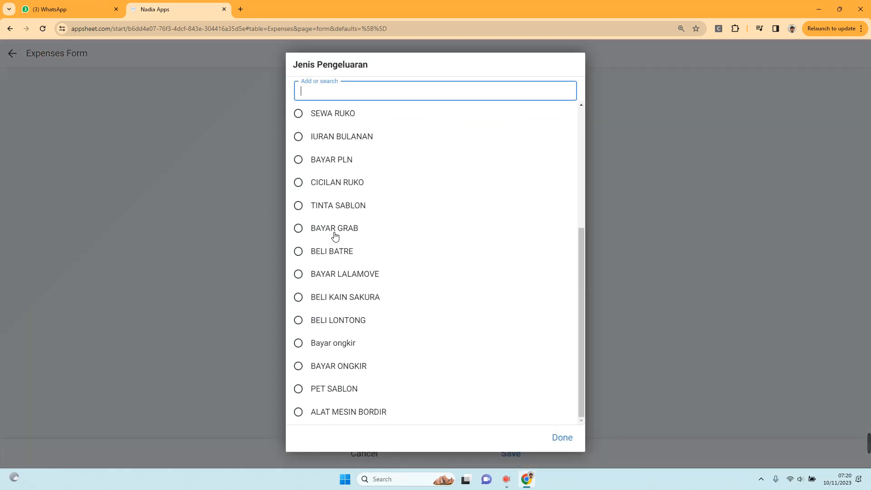
click(334, 214)
Step: Set the expense quantity to 1 and its total to 500000
click(334, 213)
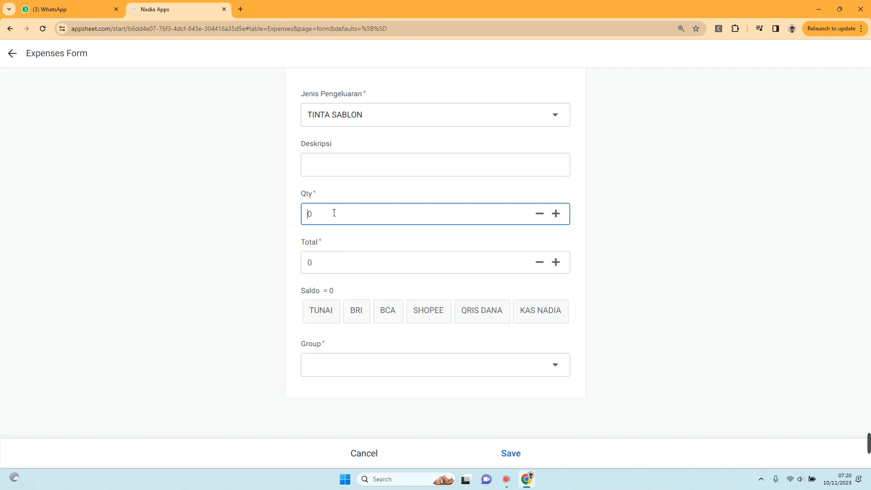
click(308, 213)
click(304, 271)
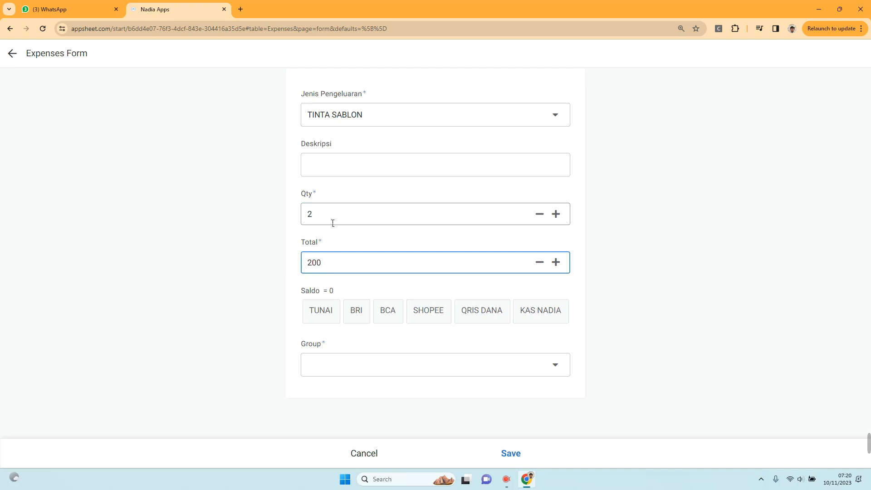
click(304, 217)
text(1)
click(288, 261)
text(2)
click(302, 263)
text(5)
drag(335, 272, 291, 265)
text(500000)
click(276, 286)
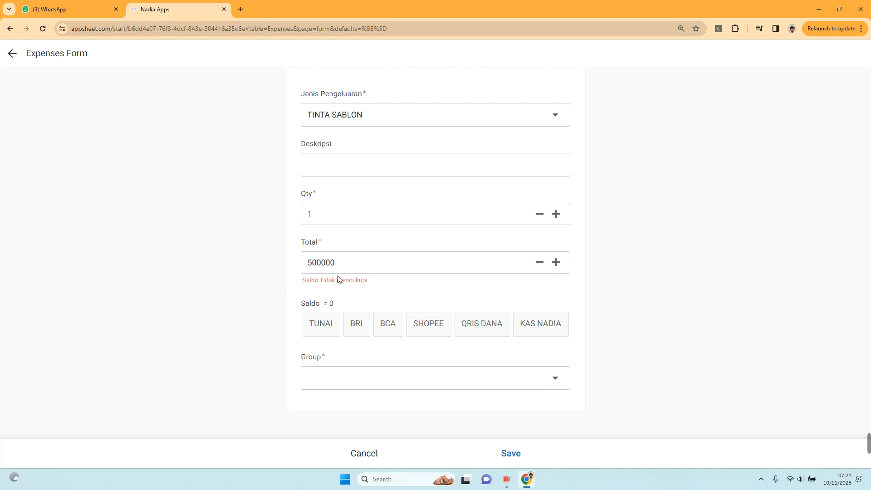
Step: Check the balance of each payment account on the expense form, from TUNAI to KAS NADIA
click(323, 327)
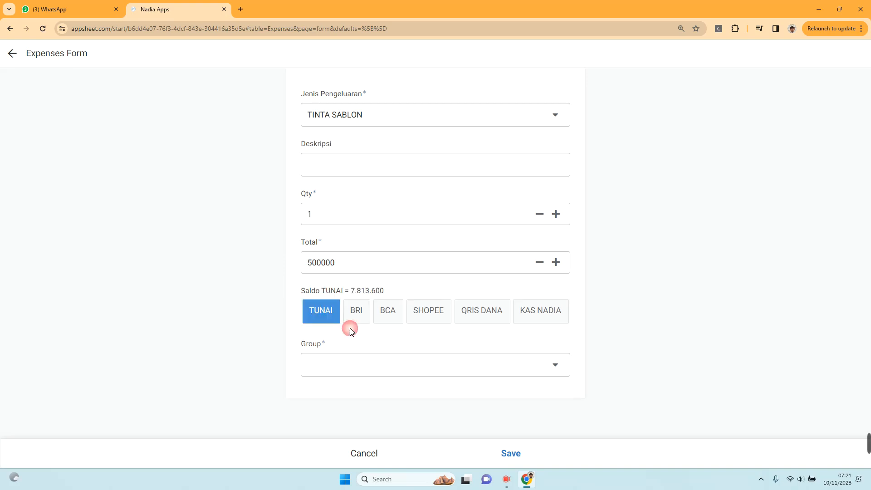
click(359, 320)
click(386, 322)
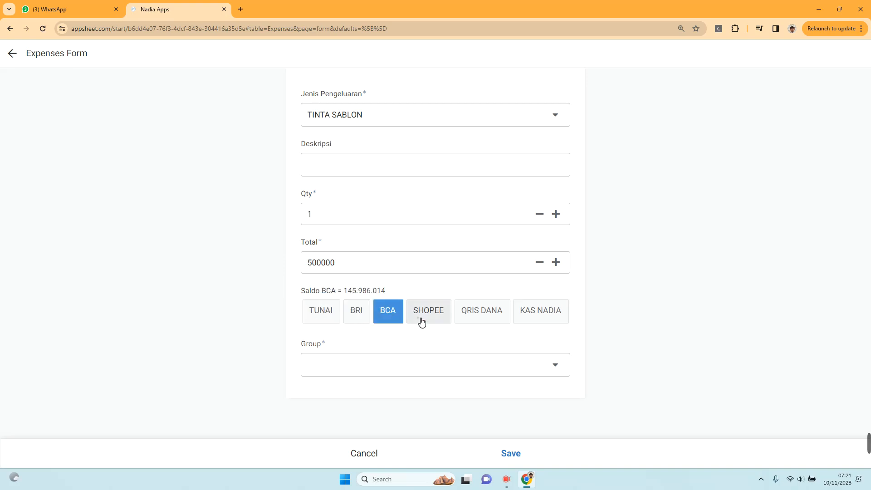
click(426, 319)
click(482, 317)
click(526, 320)
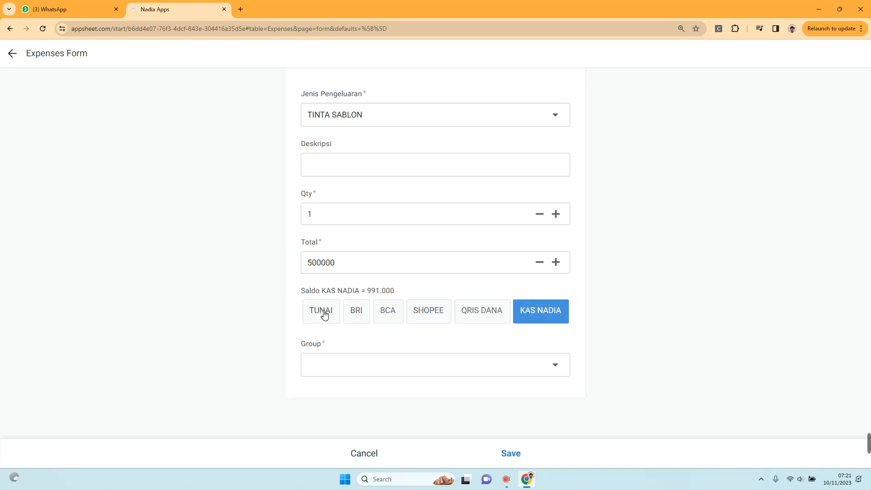
click(322, 314)
click(364, 313)
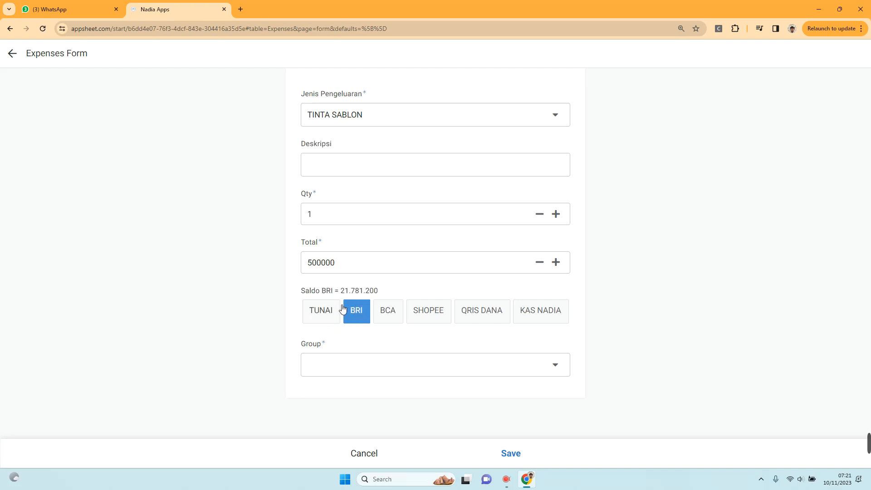
click(397, 318)
click(430, 322)
click(477, 318)
click(544, 322)
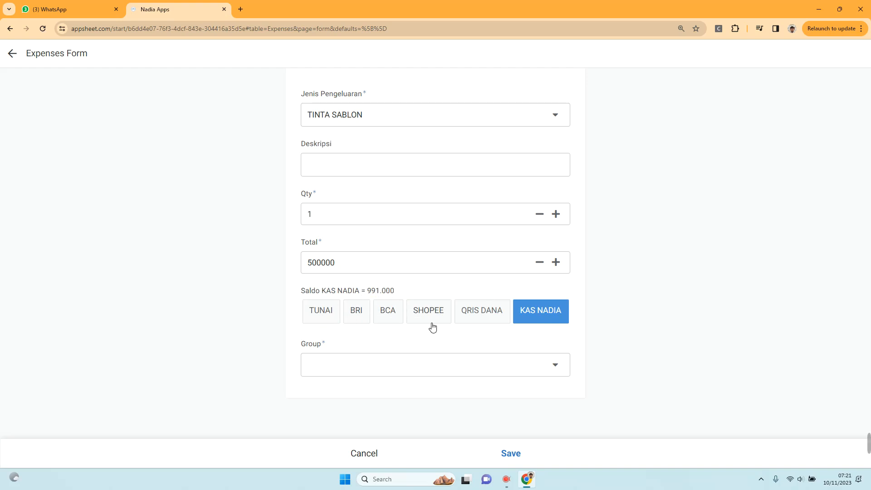
Step: Charge the expense to BCA, assign it to the Sablon group, and save it
click(394, 315)
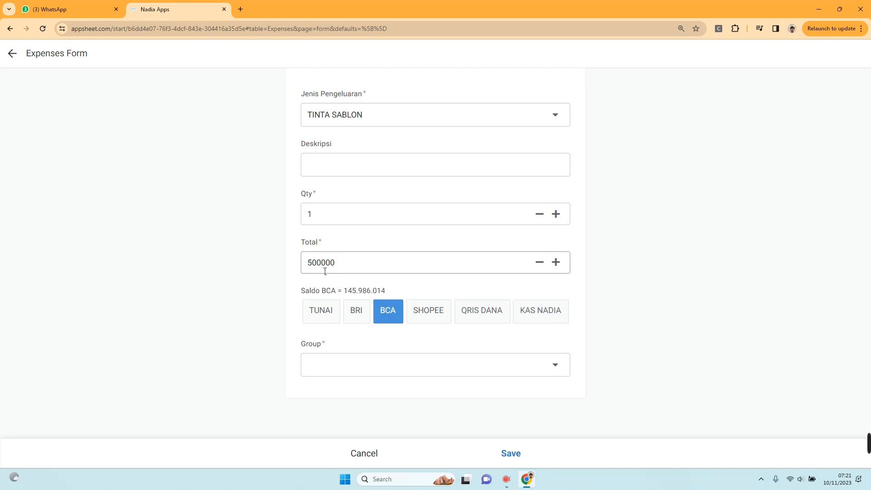
click(391, 359)
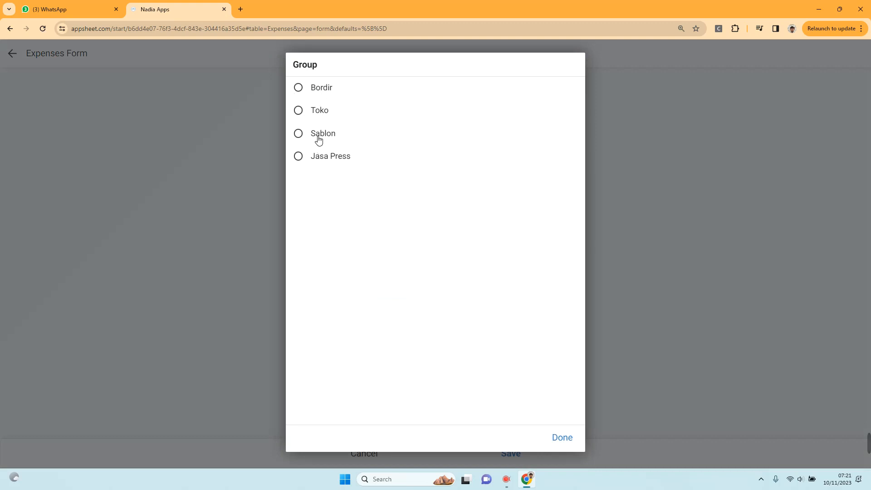
click(319, 136)
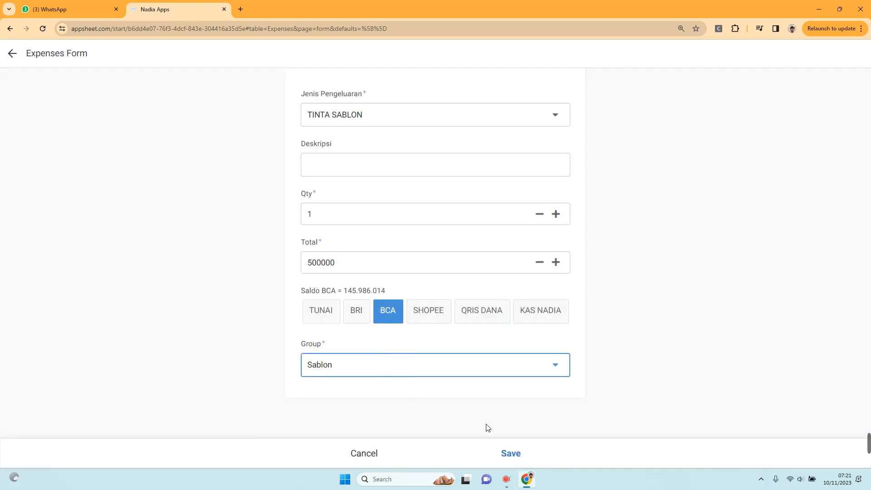
click(511, 454)
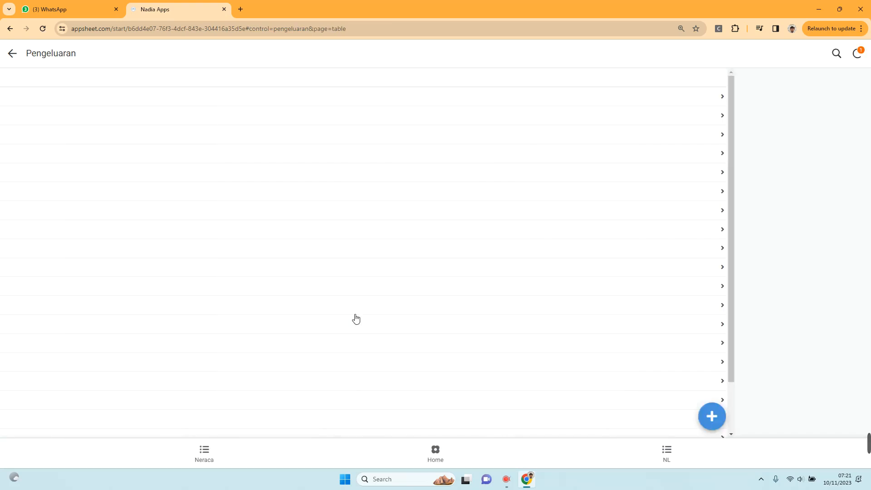
Step: Open the Dashboard and check the daily expense and other daily figures for Jumat 10-11-23
click(456, 450)
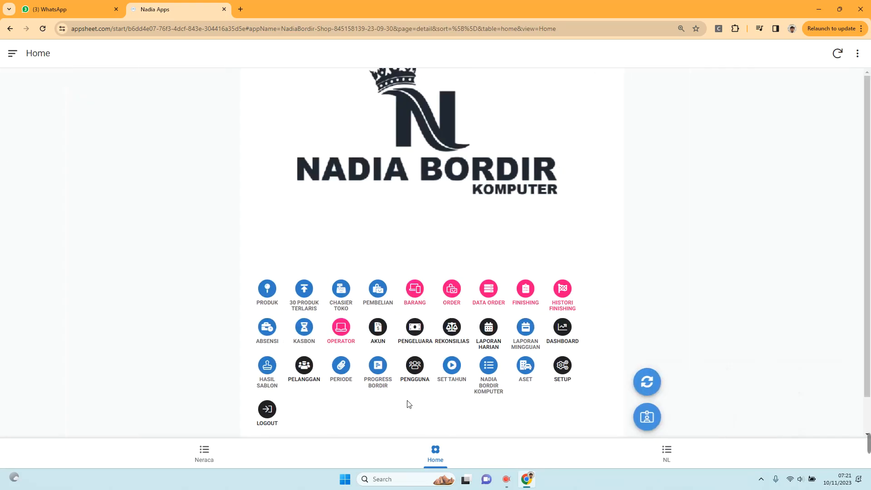
click(563, 328)
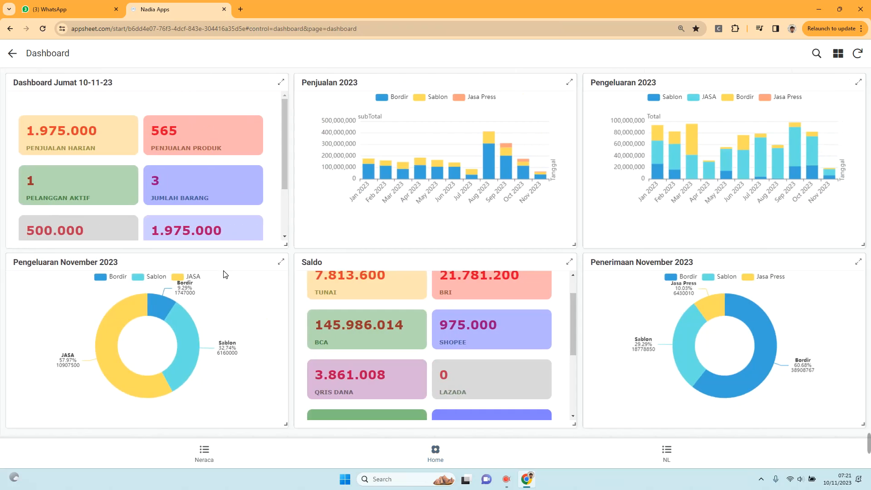
scroll(50, 199, down, 1)
scroll(112, 192, up, 2)
scroll(66, 200, down, 1)
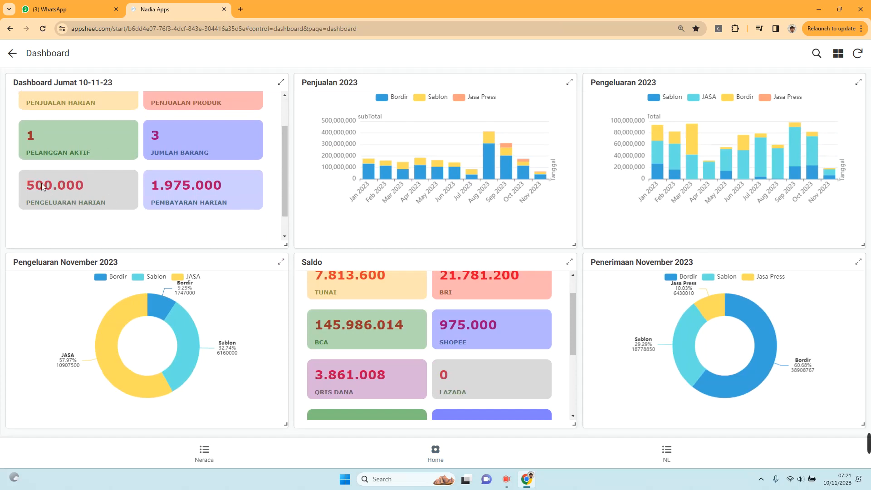
scroll(113, 216, up, 1)
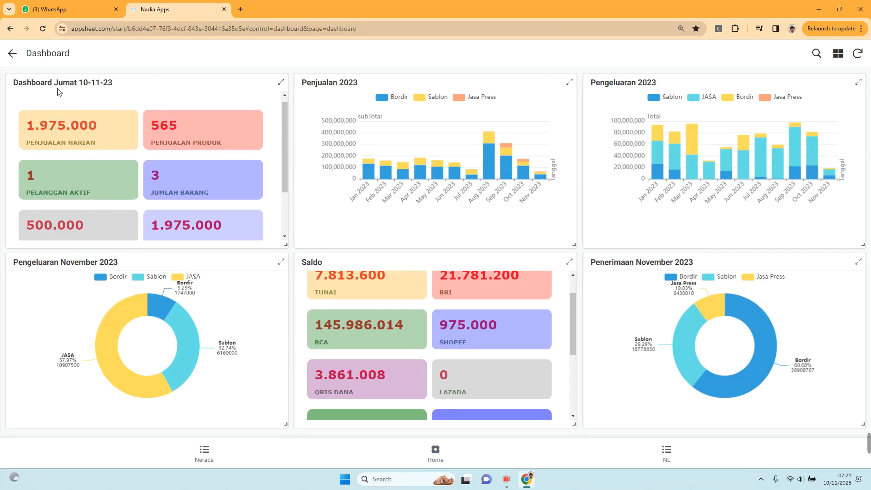
scroll(148, 197, down, 1)
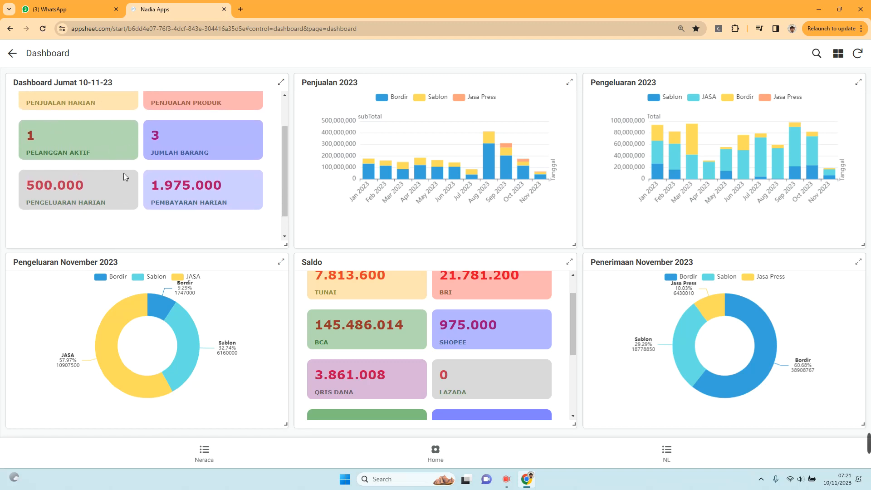
scroll(75, 173, up, 1)
scroll(97, 167, down, 1)
scroll(102, 162, up, 1)
scroll(182, 159, down, 1)
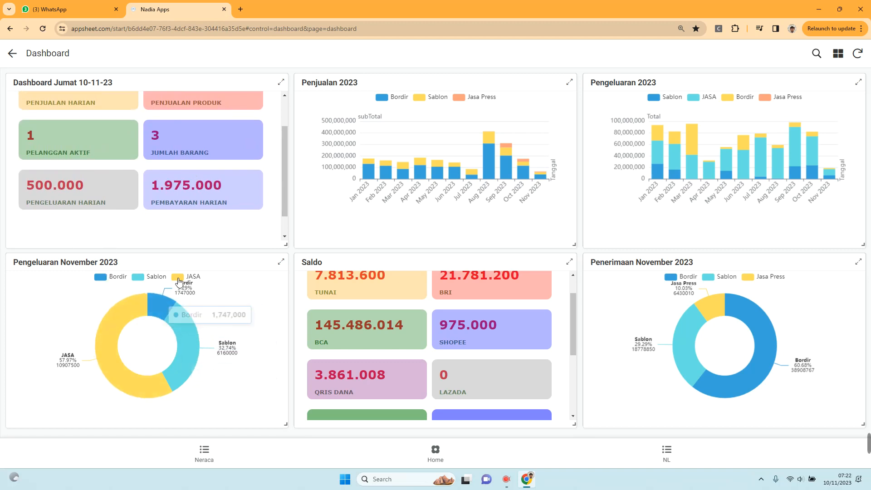
Step: Examine the Pengeluaran November 2023 chart and the account balances under Saldo, and return to Home
mouse_move(194, 335)
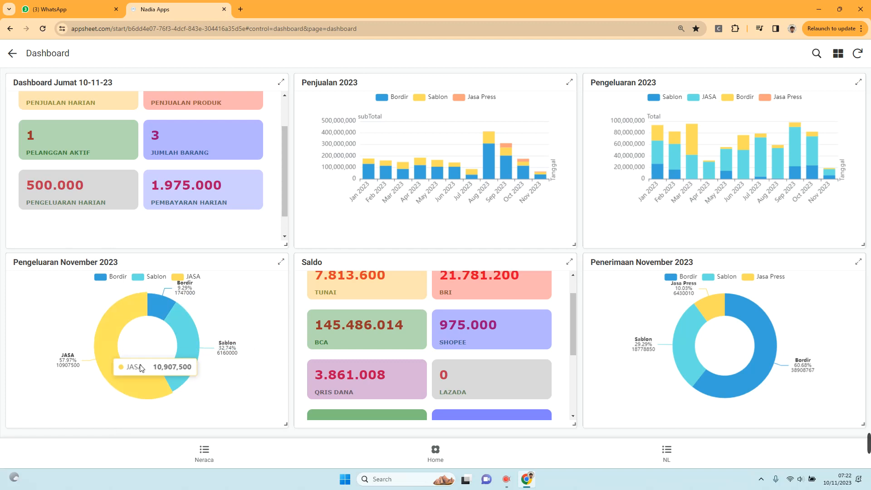
mouse_move(163, 329)
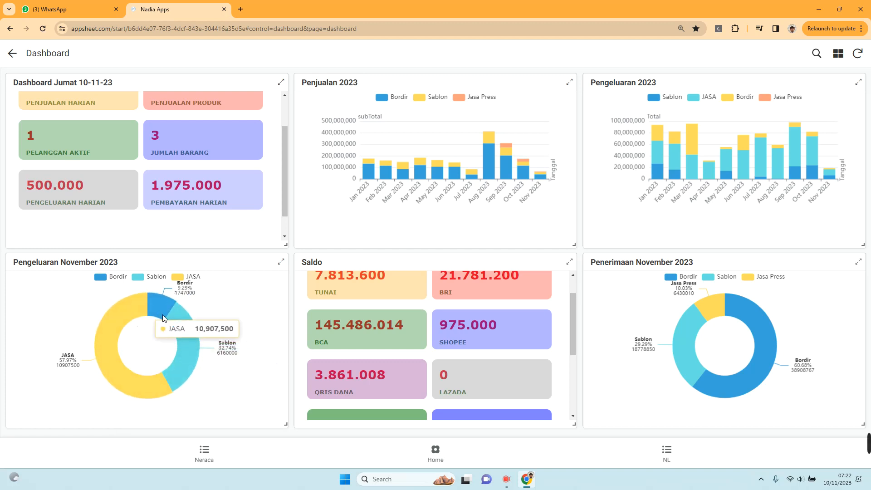
mouse_move(183, 319)
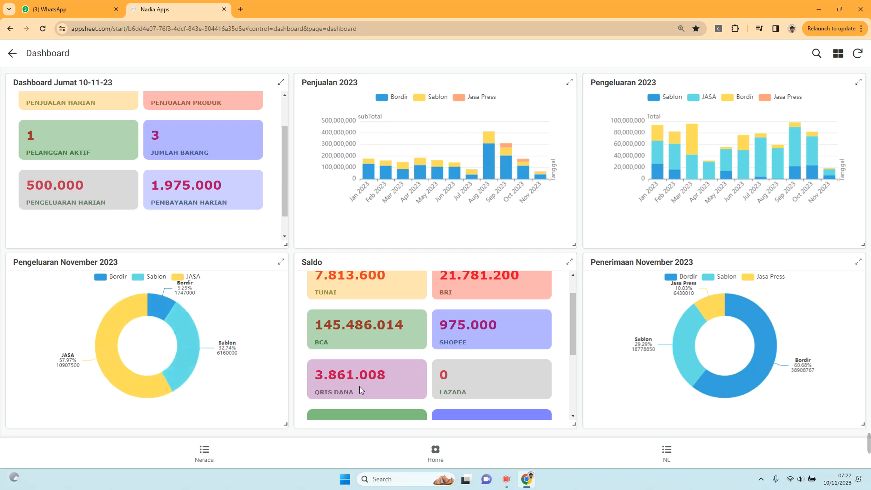
scroll(520, 394, down, 3)
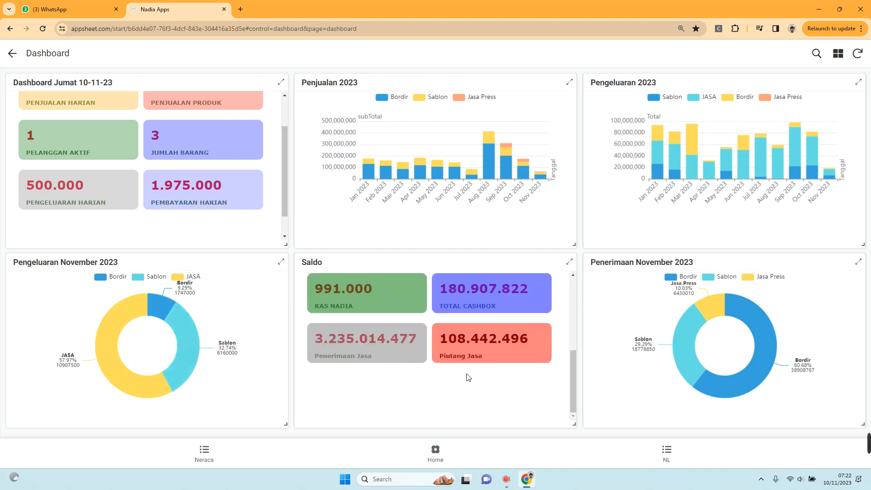
scroll(444, 346, up, 3)
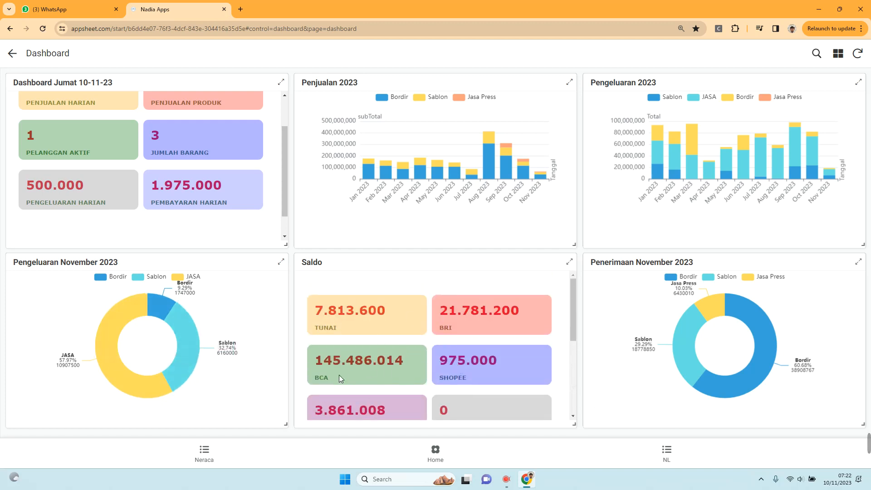
click(433, 457)
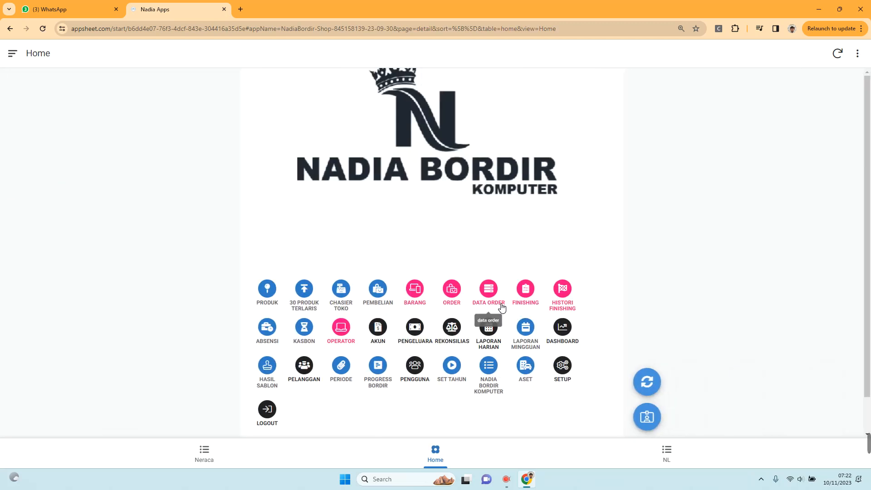
Step: Open Data Order and look through the list of customers with their order amounts
click(490, 294)
scroll(70, 165, up, 20)
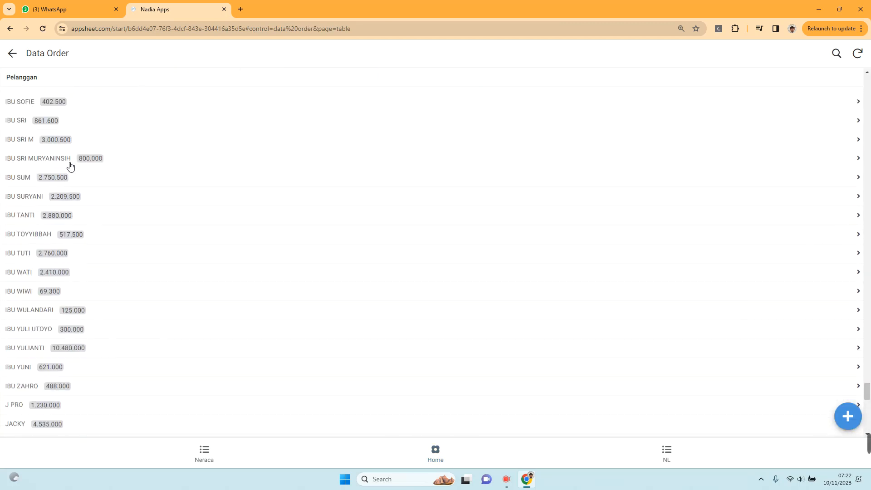
Step: Open the Neraca report, examine its Cashflow table from the account balances to the Jasa and Toko sections, and return to Home
click(204, 452)
scroll(379, 418, down, 10)
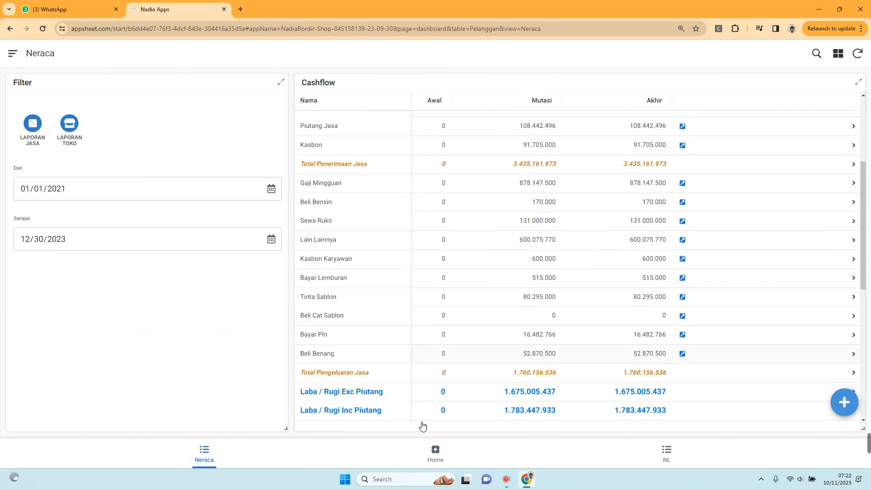
scroll(371, 342, up, 15)
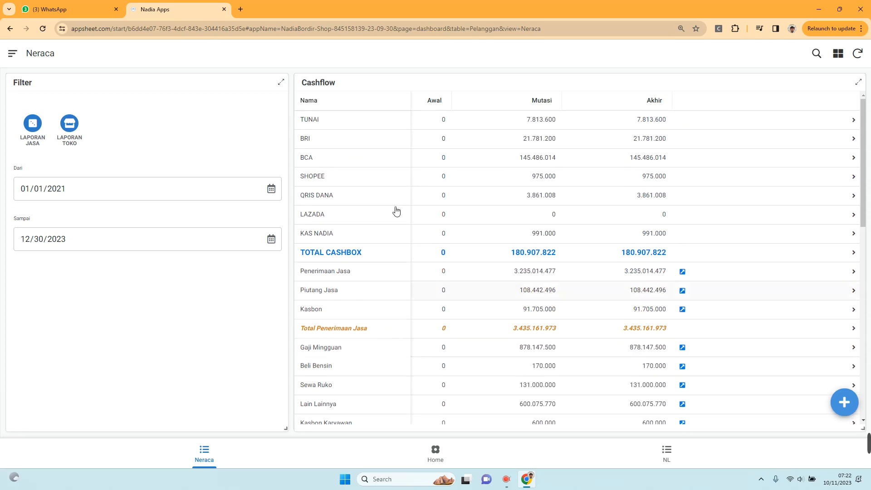
scroll(301, 291, down, 15)
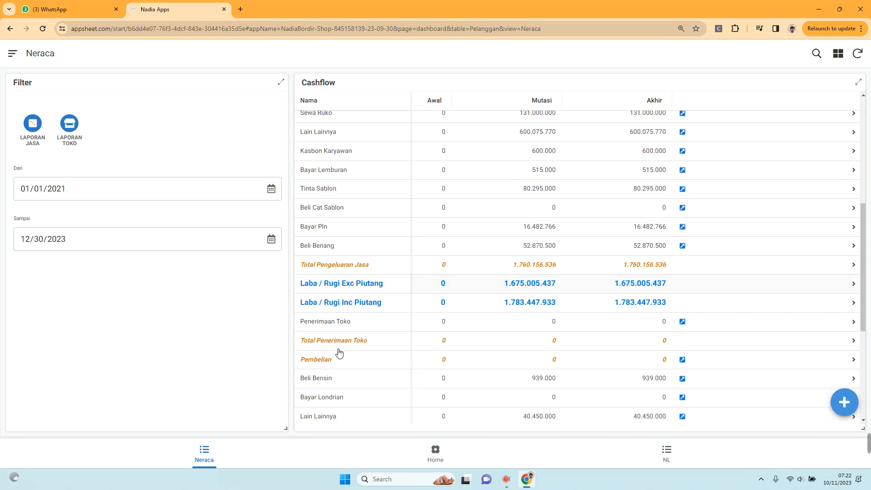
scroll(400, 358, up, 15)
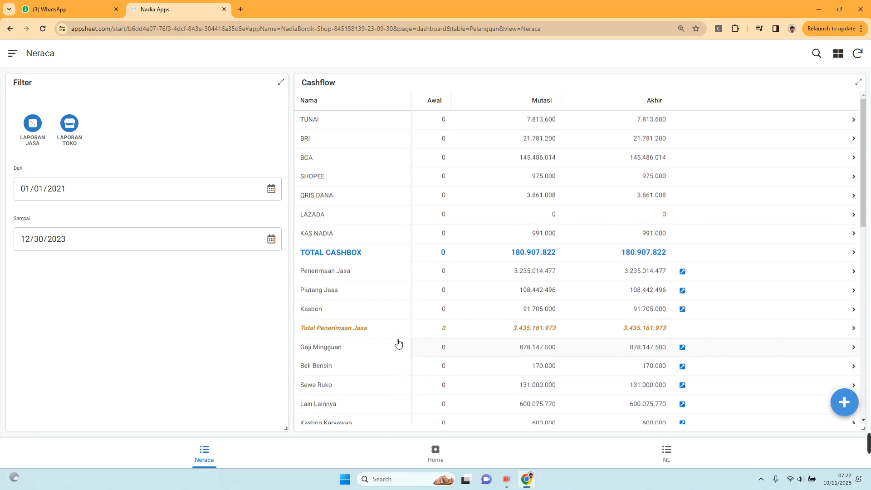
scroll(386, 274, down, 3)
click(437, 456)
scroll(448, 396, down, 2)
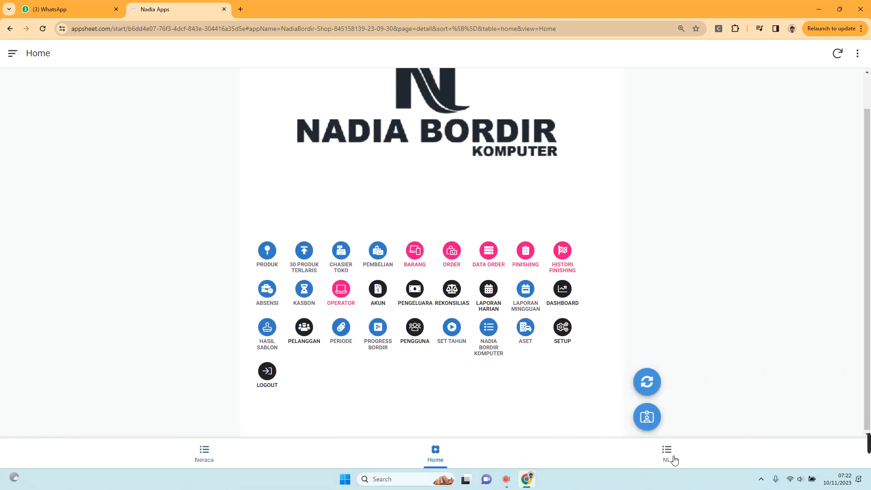